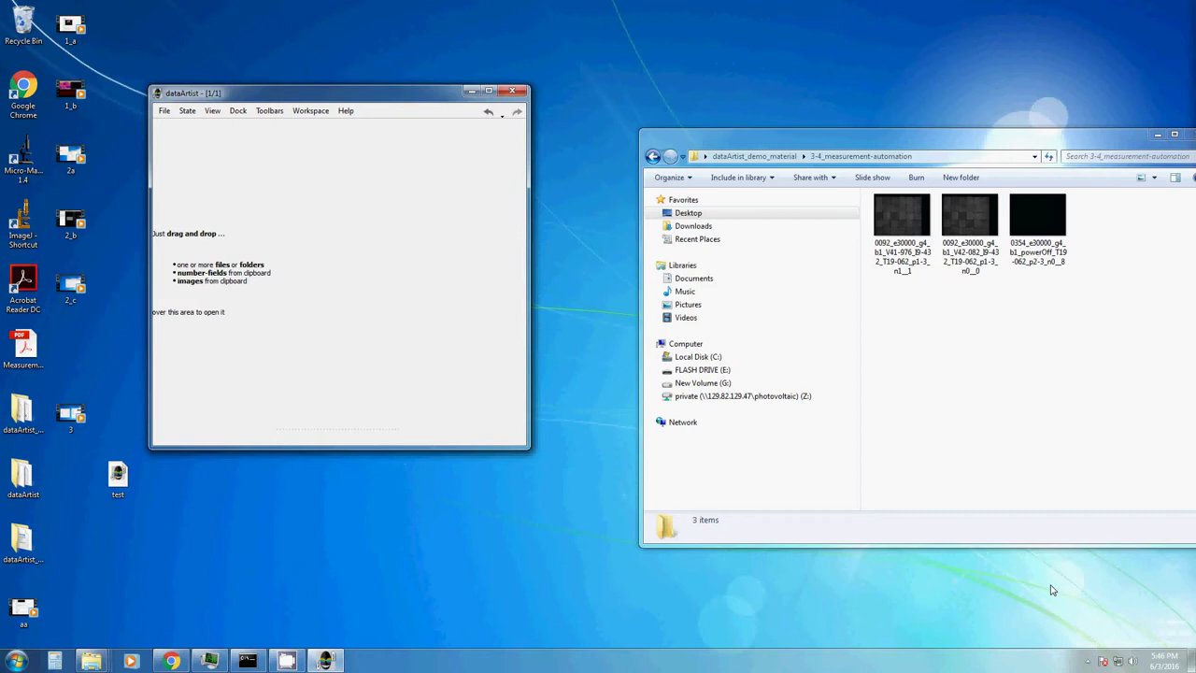
Step: Import the three measurement images as one stack and maximize the dataArtist window
{"action": "left_click_drag", "start_coordinate": [1110, 333], "coordinate": [342, 270]}
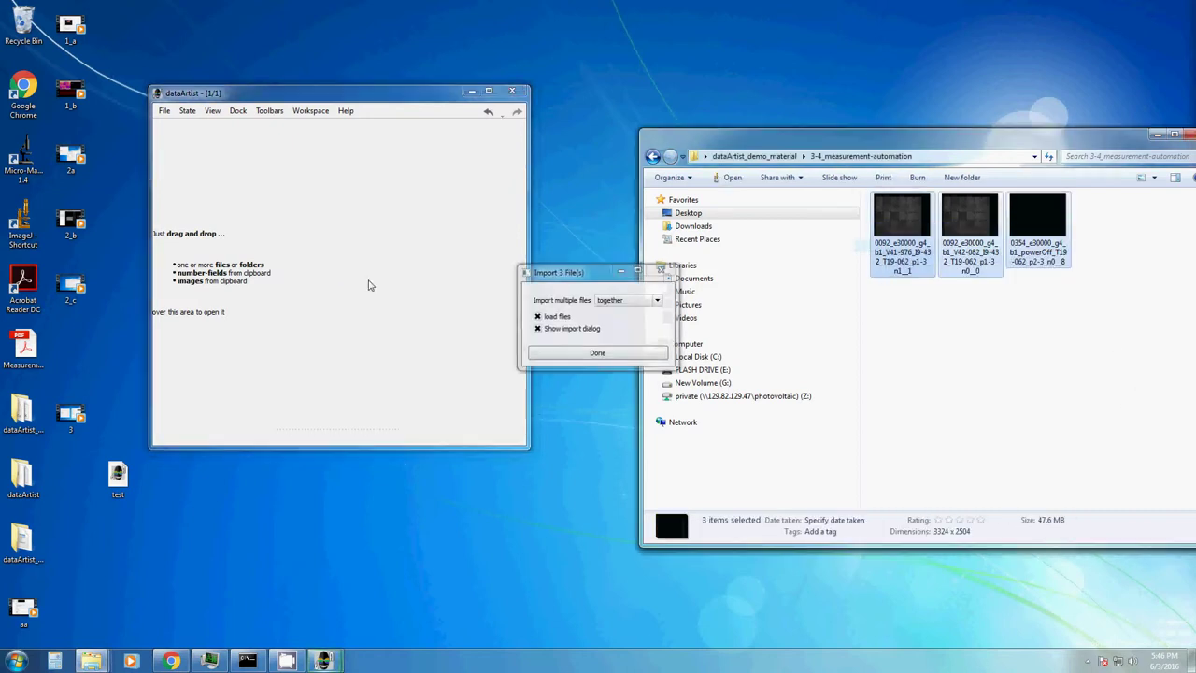
{"action": "left_click", "coordinate": [599, 358]}
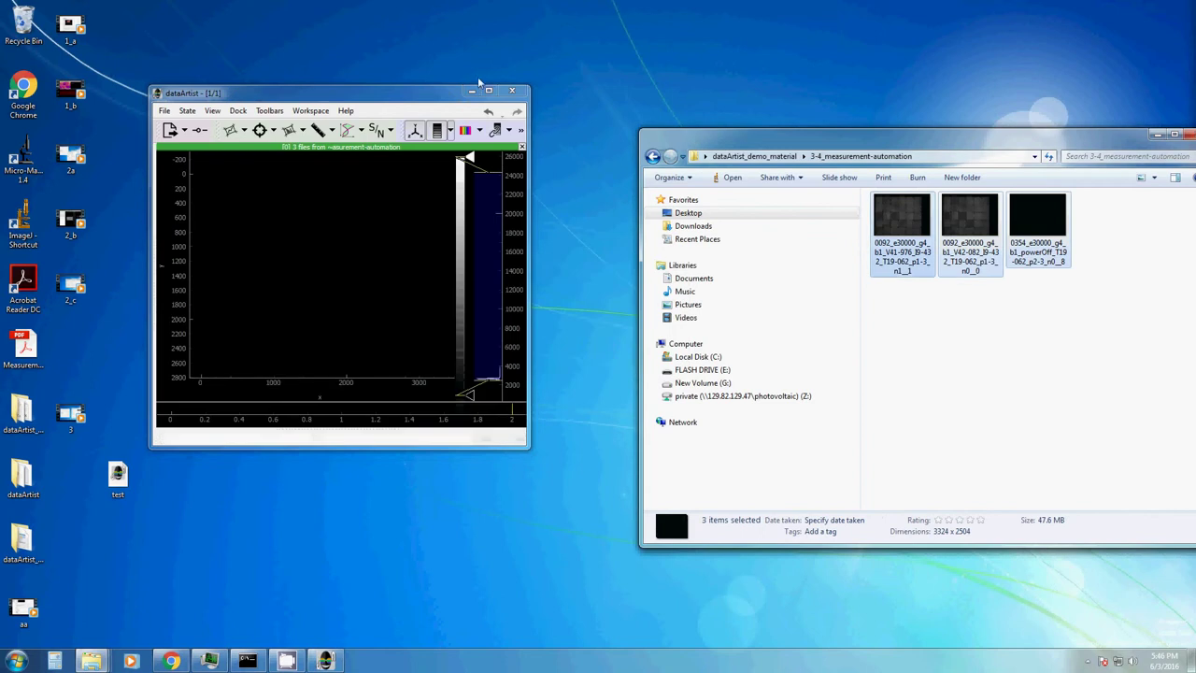
{"action": "left_click", "coordinate": [487, 92]}
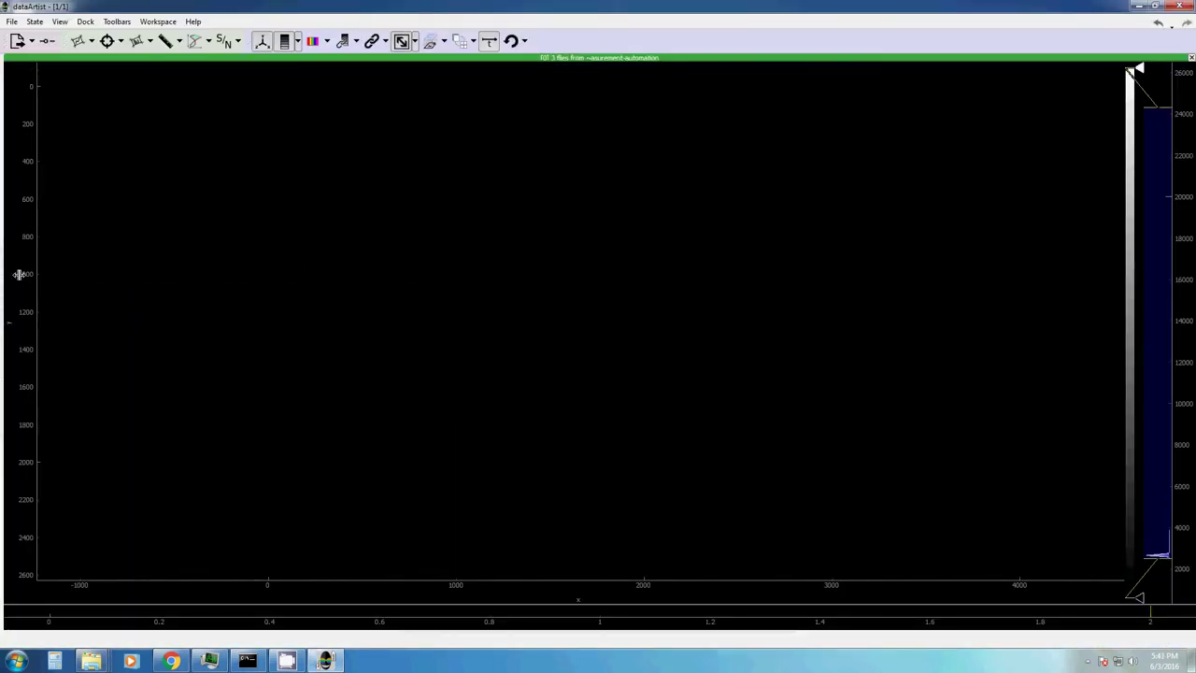
Step: Open the Python console editor, type test text 'npatimer', then delete it so the editor is empty
{"action": "mouse_move", "coordinate": [19, 272]}
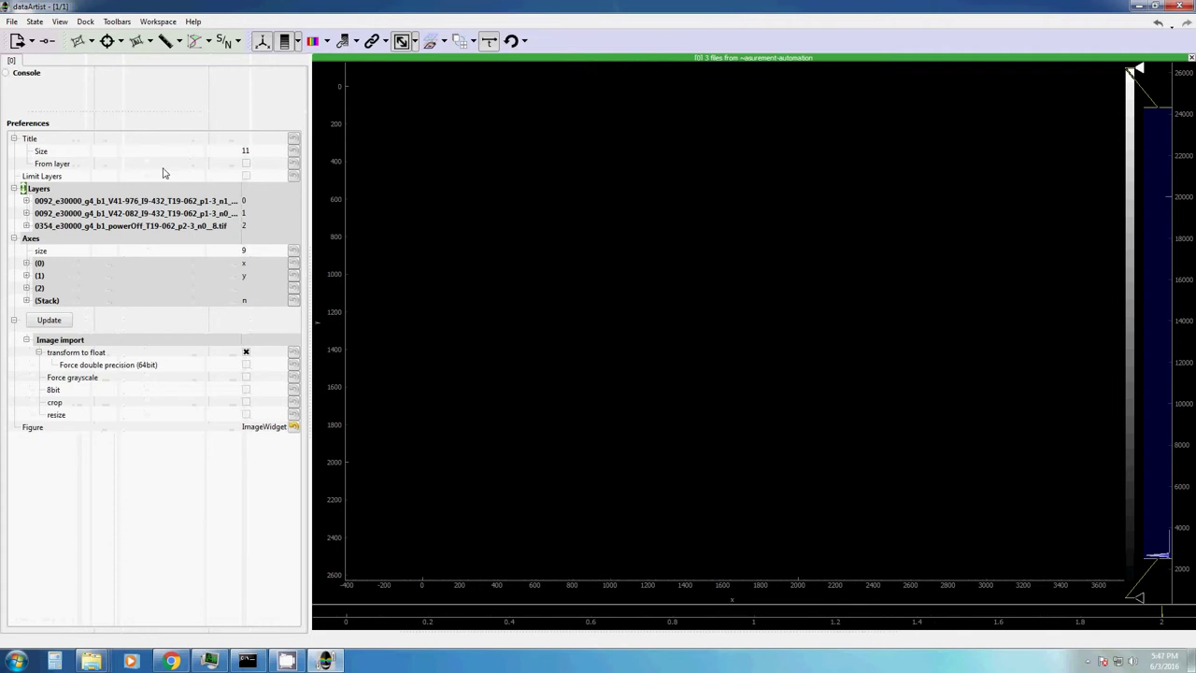
{"action": "left_click", "coordinate": [7, 75]}
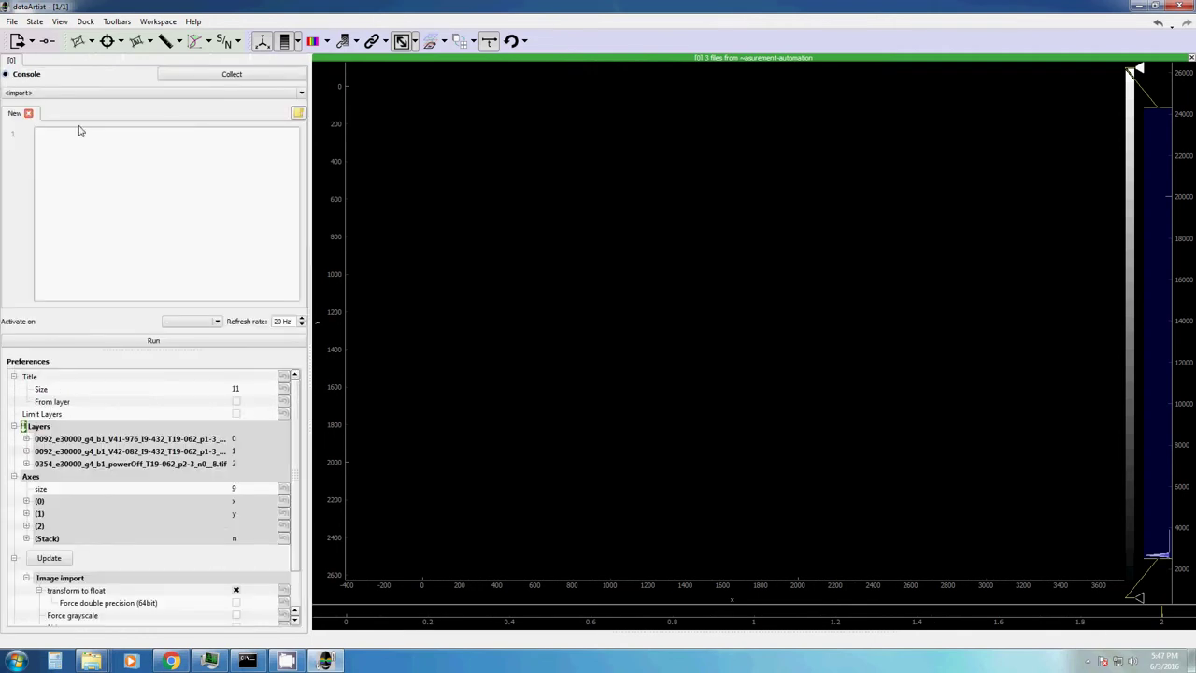
{"action": "left_click", "coordinate": [104, 166]}
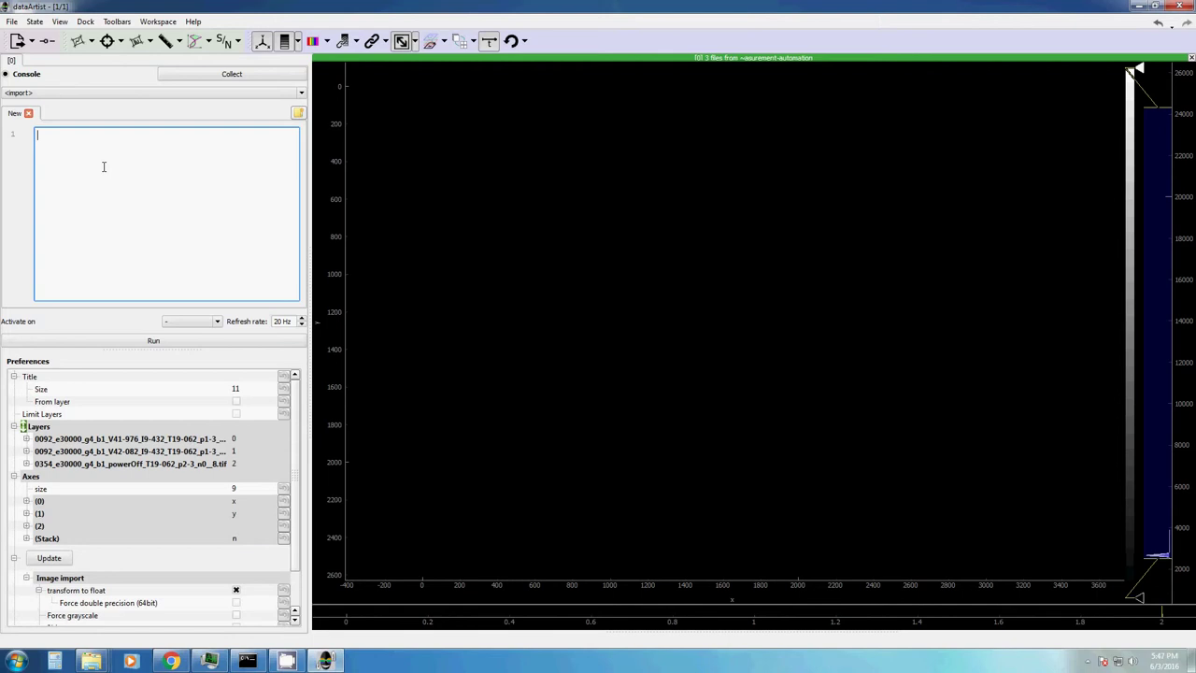
{"action": "type", "text": "npatimer"}
{"action": "key", "text": "shift+Home"}
{"action": "key", "text": "shift+Up"}
{"action": "key", "text": "shift+Up"}
{"action": "key", "text": "BackSpace"}
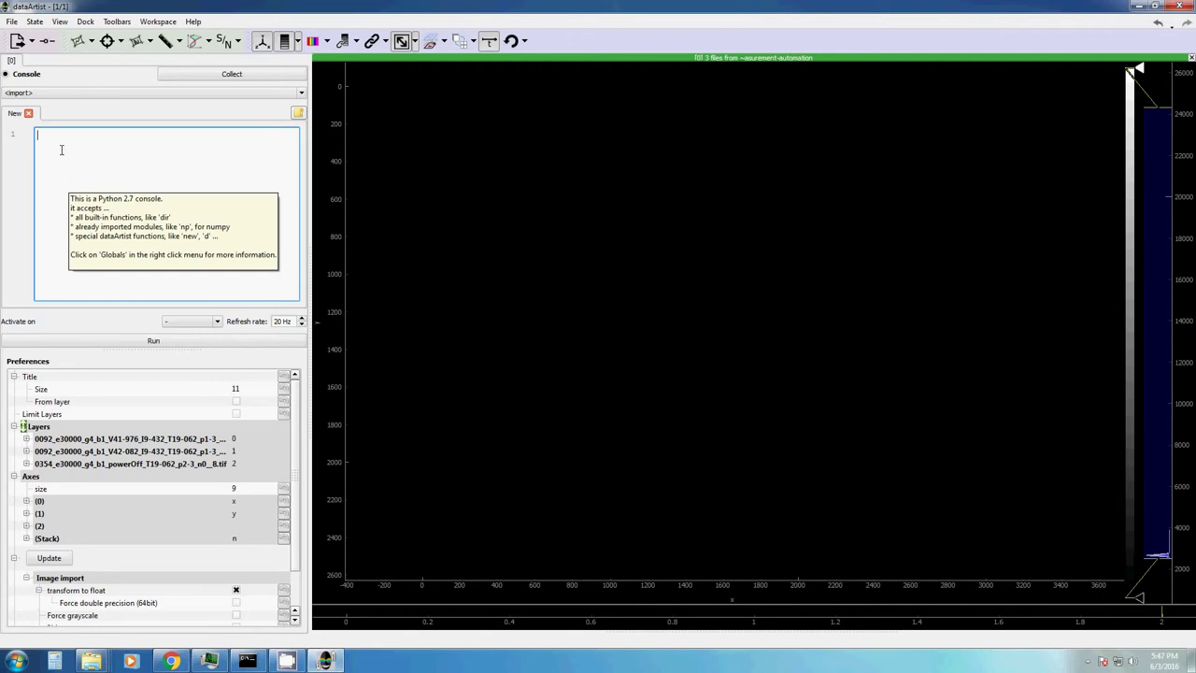
Step: Browse the console's Globals list and dismiss it without inserting anything
{"action": "right_click", "coordinate": [60, 149]}
{"action": "mouse_move", "coordinate": [73, 158]}
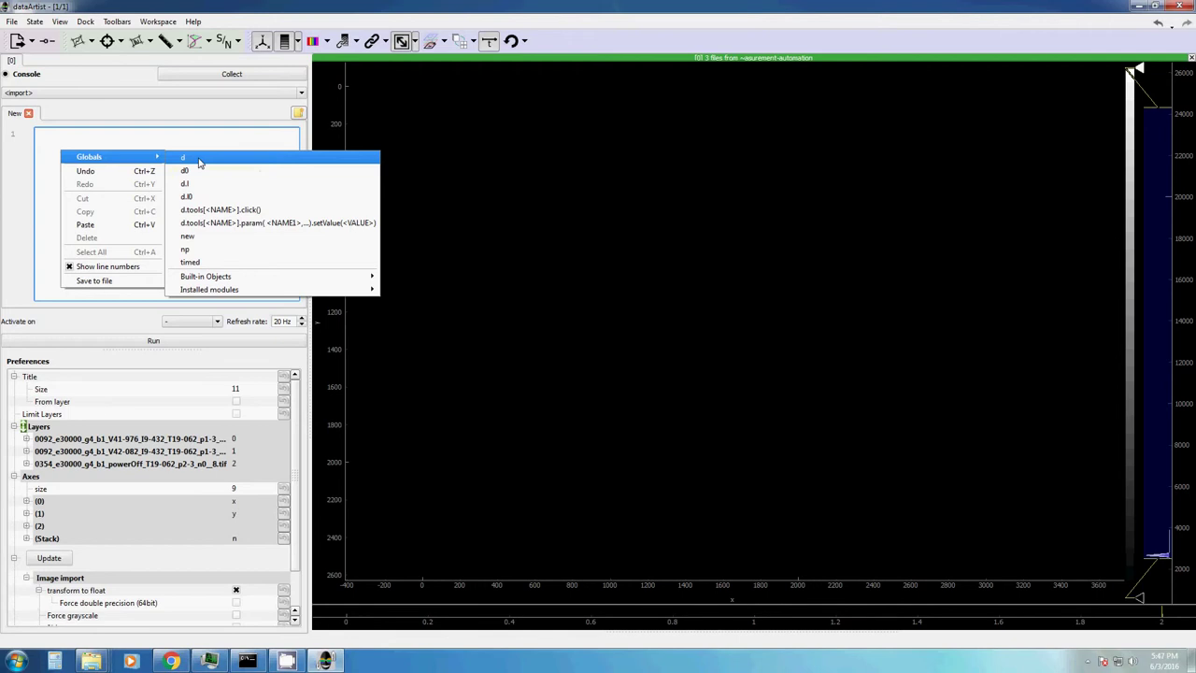
{"action": "left_click", "coordinate": [757, 221]}
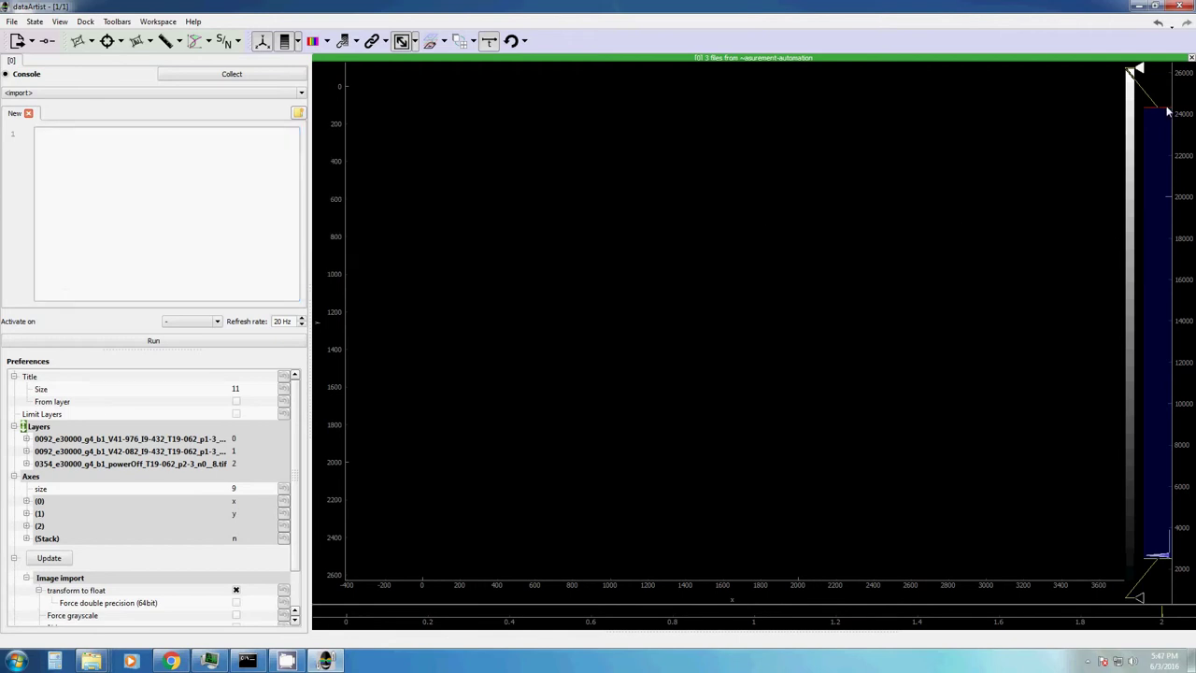
Step: Show the solar-panel image and lower the histogram's upper level to brighten it
{"action": "left_click", "coordinate": [1152, 621]}
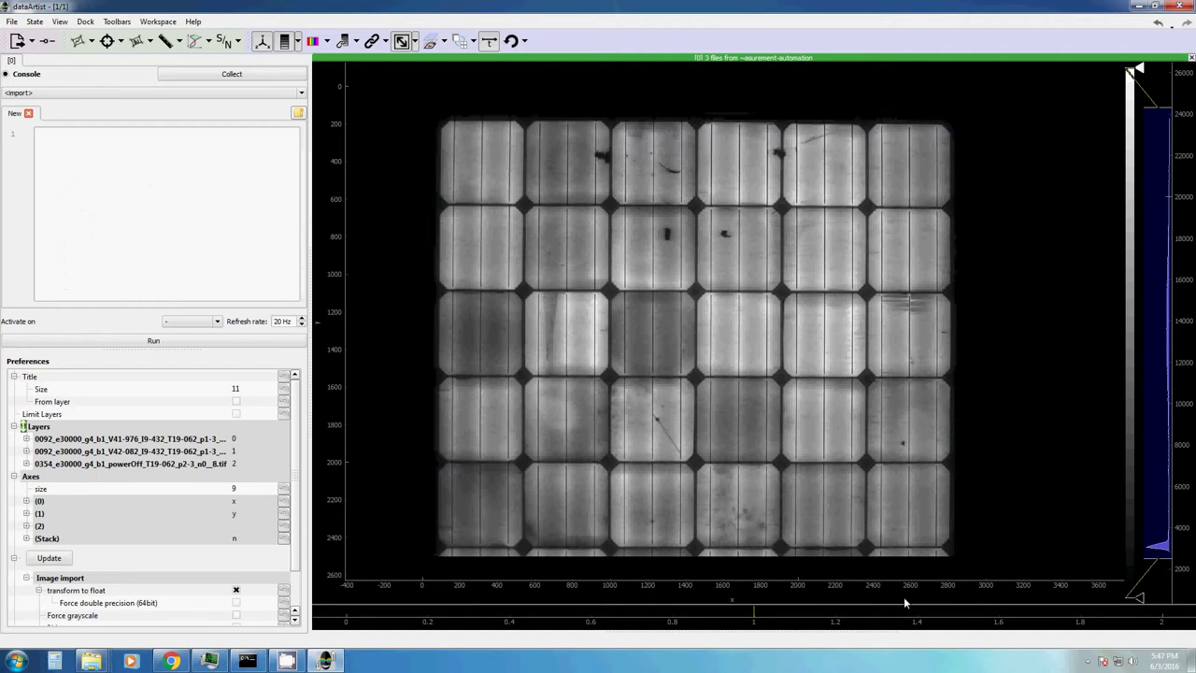
{"action": "left_click_drag", "start_coordinate": [1164, 113], "coordinate": [1167, 250]}
{"action": "left_click_drag", "start_coordinate": [769, 225], "coordinate": [756, 258]}
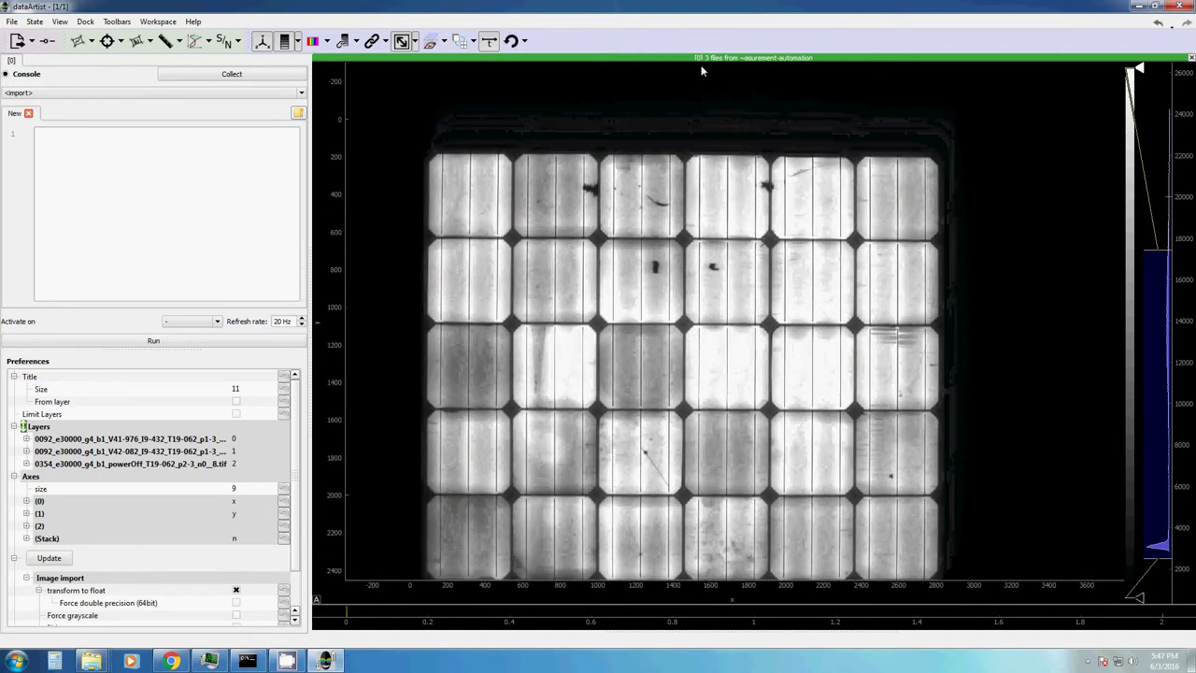
{"action": "left_click", "coordinate": [239, 144]}
Step: Run 'print d0' in the console, then correct it to 'print d' and run again
{"action": "type", "text": "pr"}
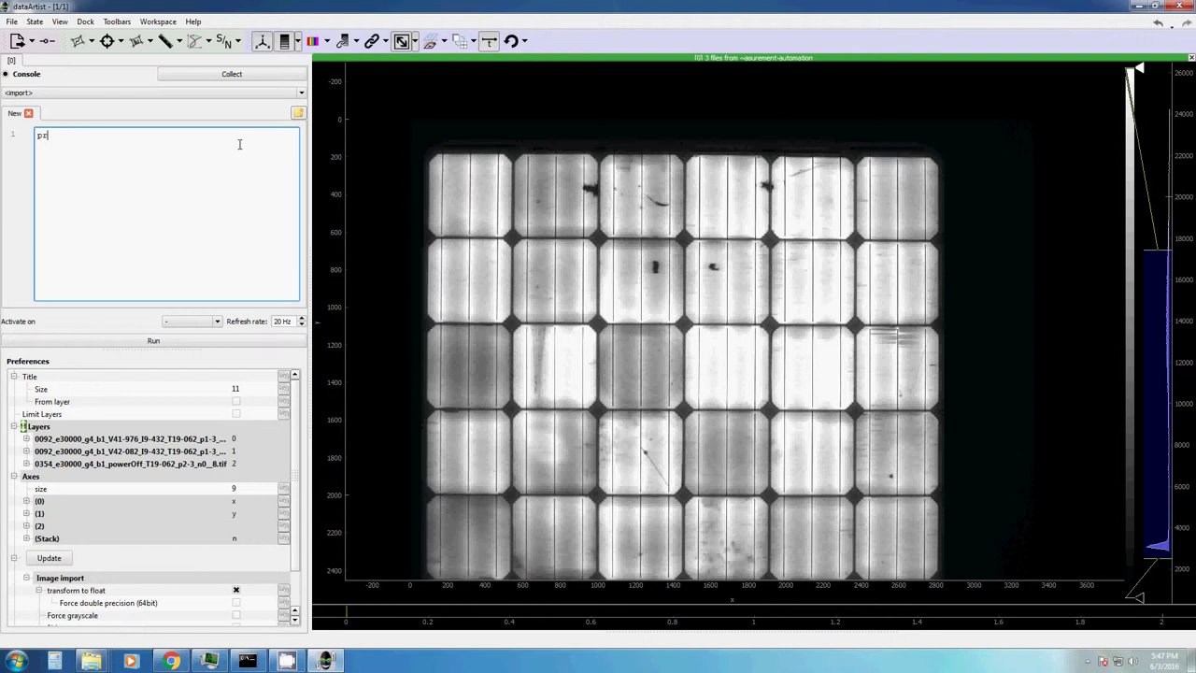
{"action": "type", "text": "int d0"}
{"action": "left_click", "coordinate": [153, 340]}
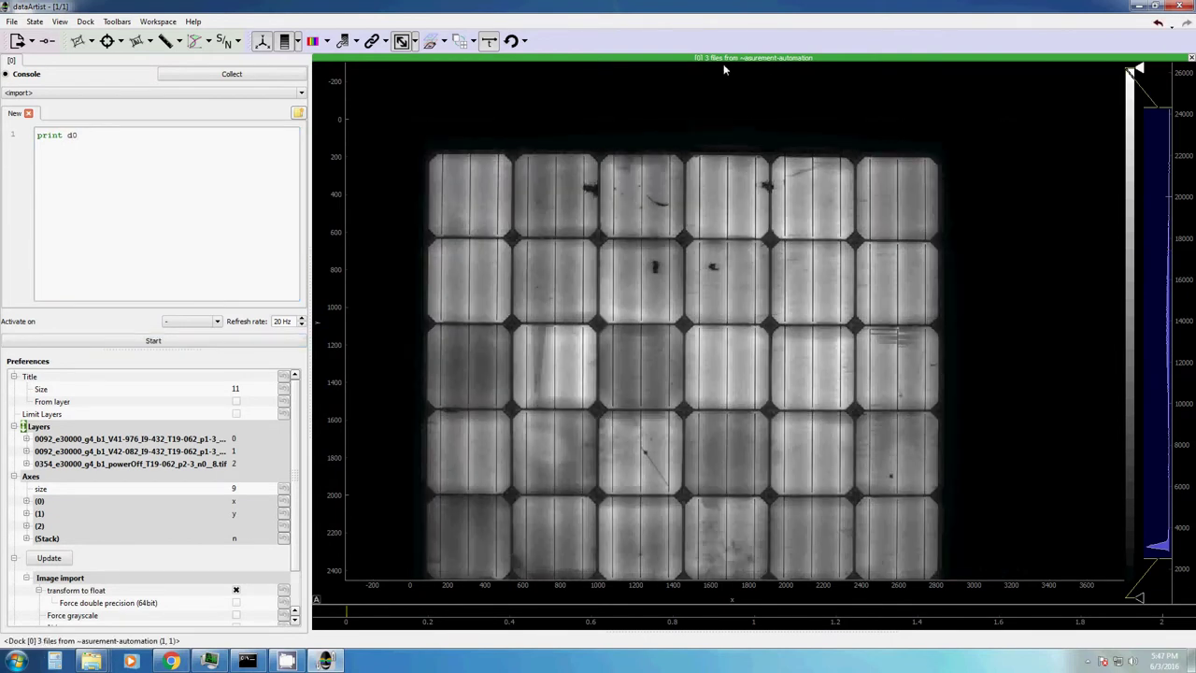
{"action": "left_click", "coordinate": [104, 142]}
{"action": "key", "text": "BackSpace"}
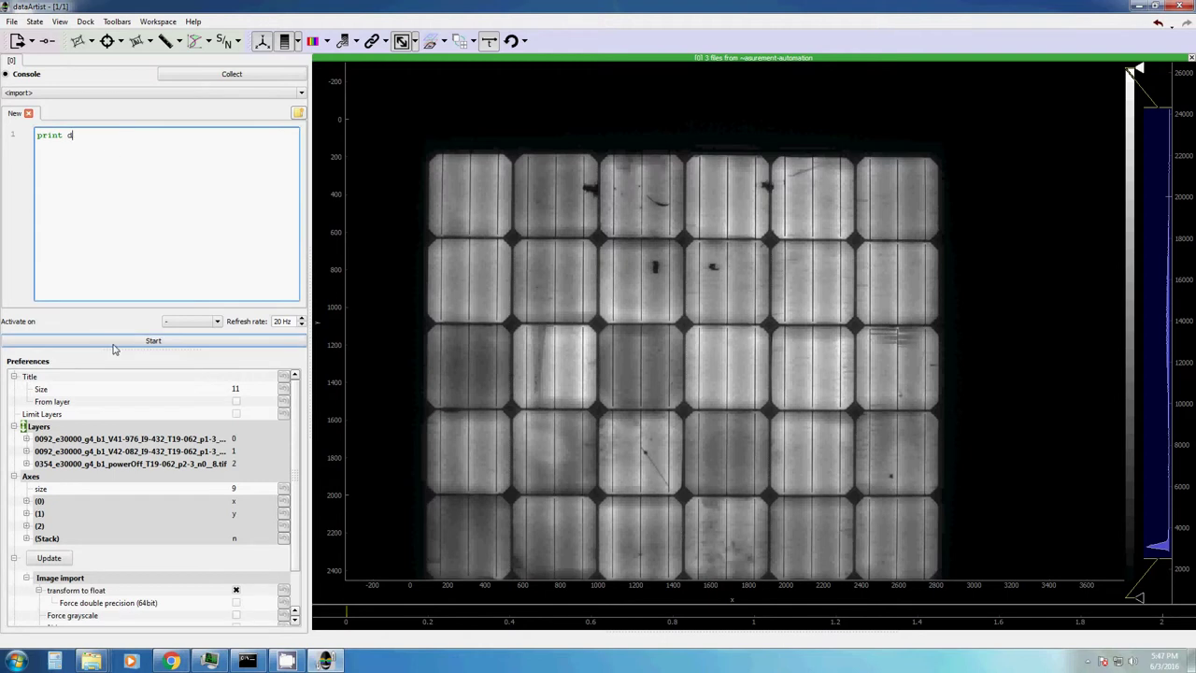
{"action": "left_click", "coordinate": [114, 342]}
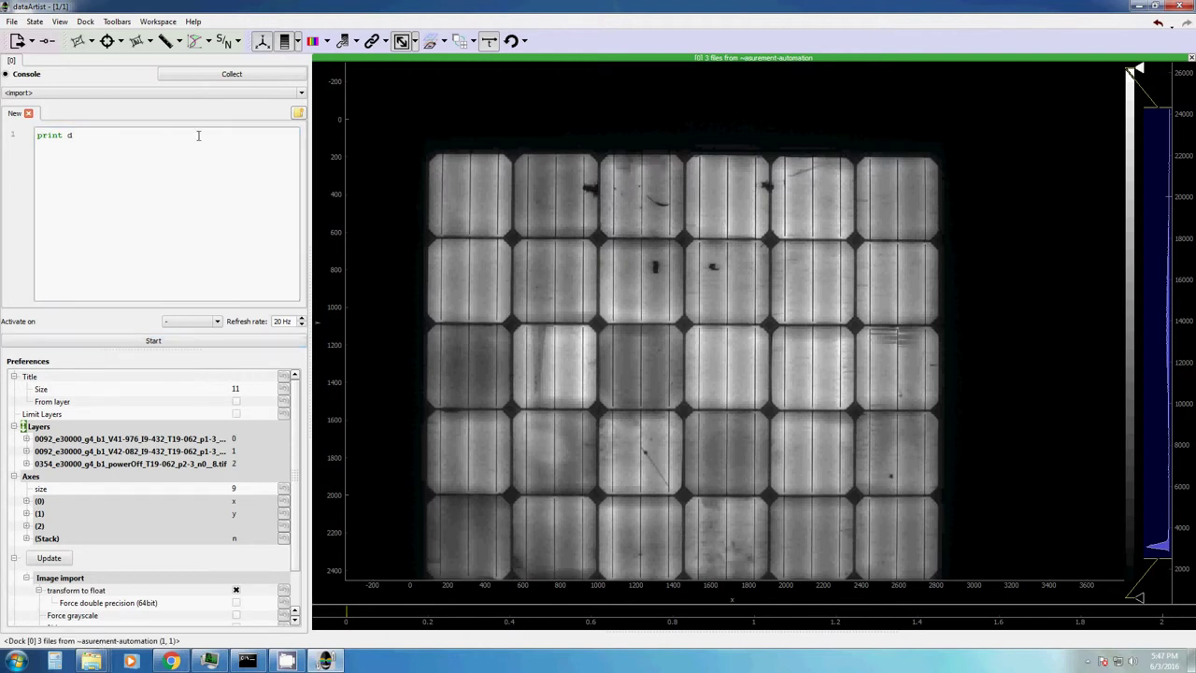
Step: Run 'print d.l.shape' and reveal the output log showing (3, 3324, 2504)
{"action": "left_click", "coordinate": [128, 136]}
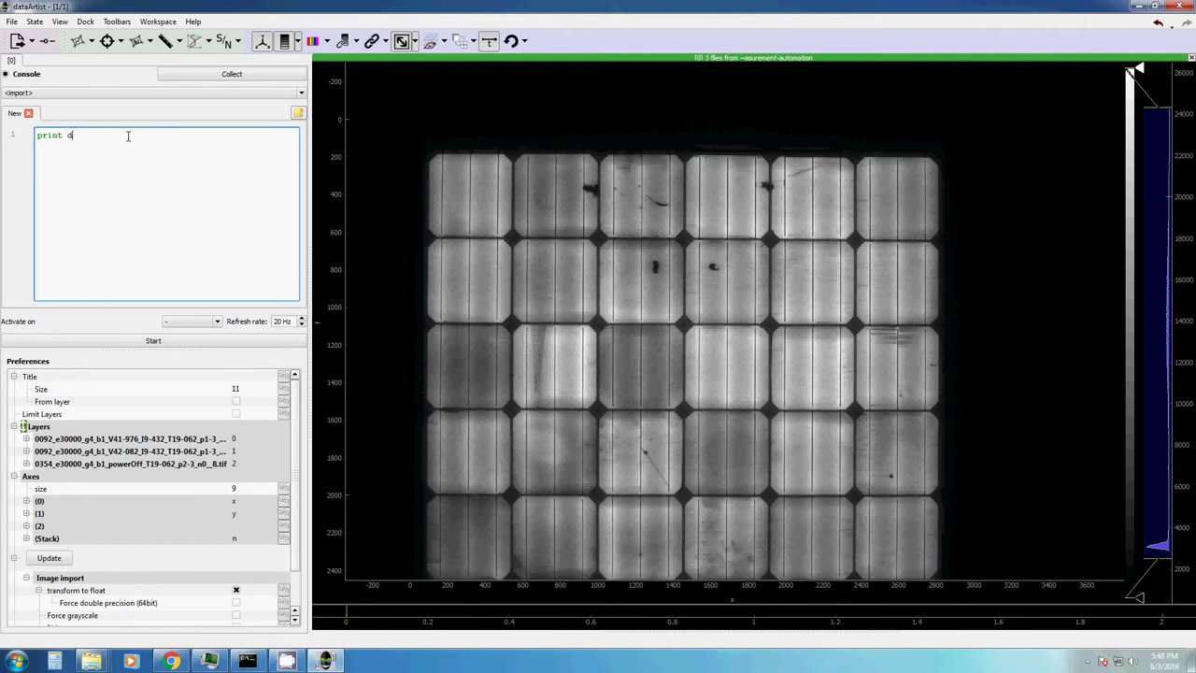
{"action": "type", "text": ".l.s"}
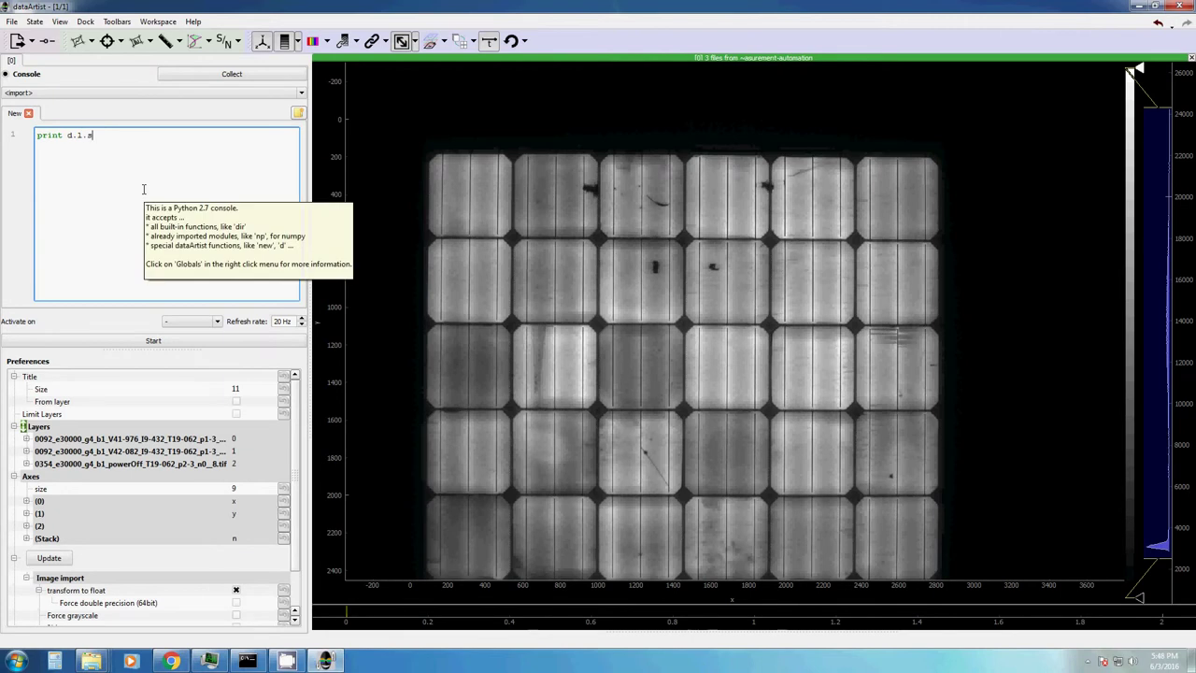
{"action": "type", "text": "hape"}
{"action": "left_click_drag", "start_coordinate": [78, 135], "coordinate": [111, 135]}
{"action": "left_click", "coordinate": [126, 336]}
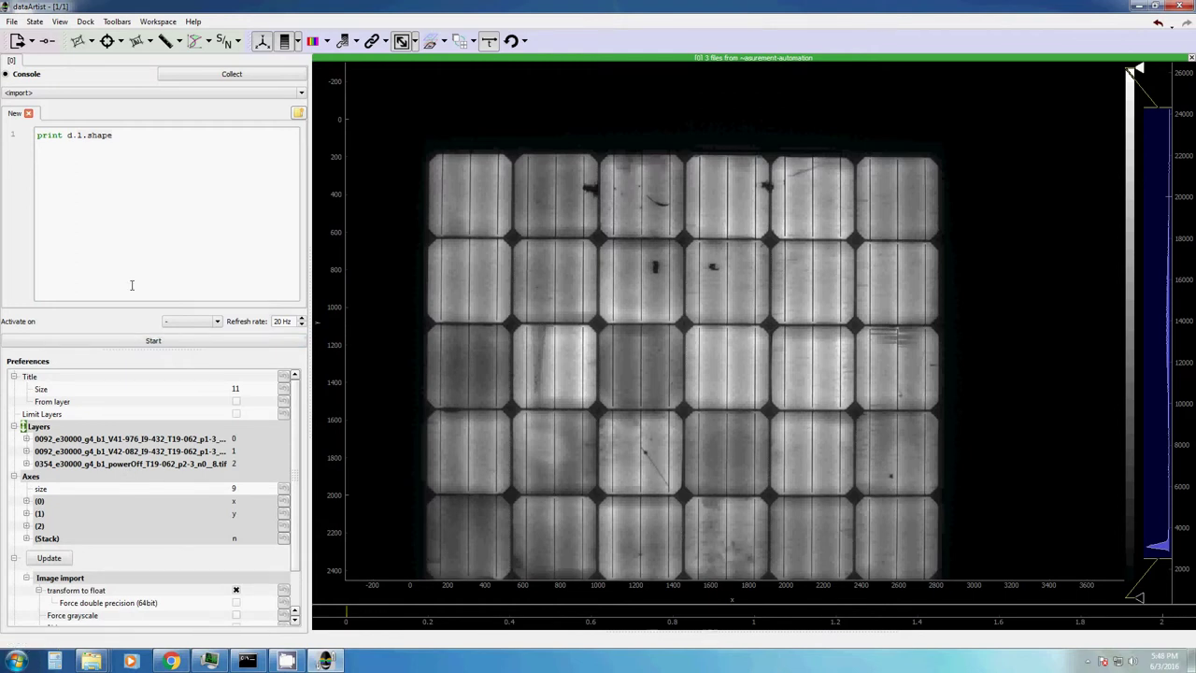
{"action": "left_click_drag", "start_coordinate": [747, 631], "coordinate": [736, 518]}
Step: Enlarge the output panel and run 'print d.l.max()', printing 61914.0
{"action": "left_click_drag", "start_coordinate": [317, 551], "coordinate": [373, 568]}
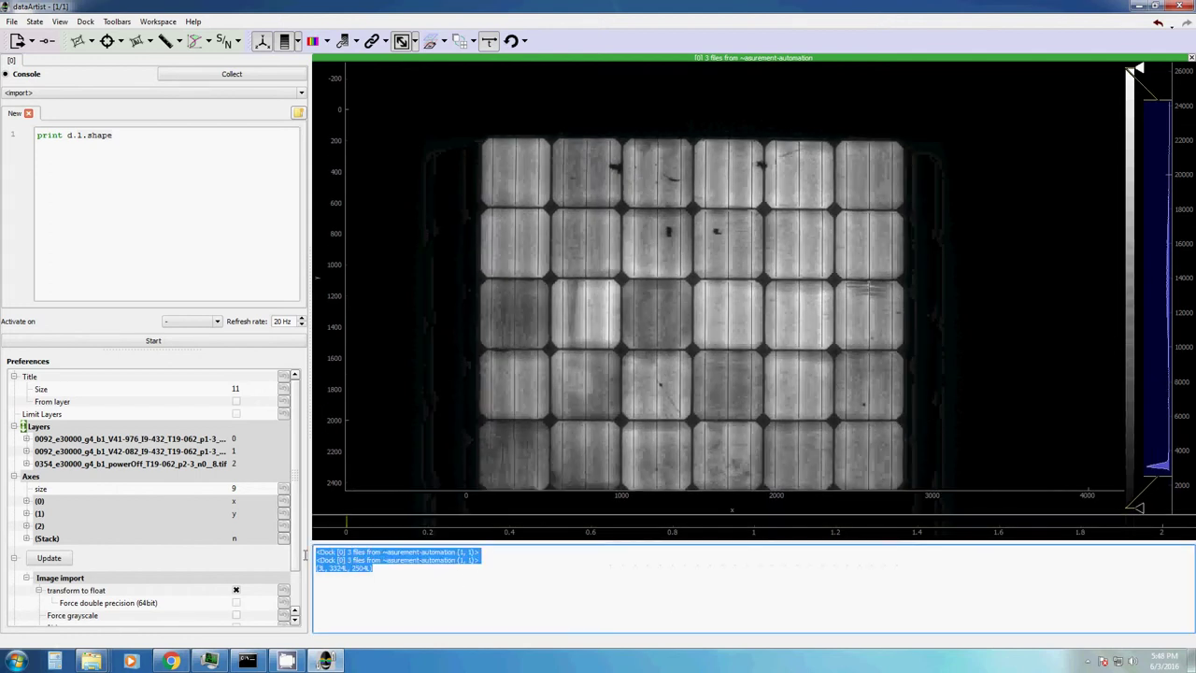
{"action": "left_click", "coordinate": [374, 568]}
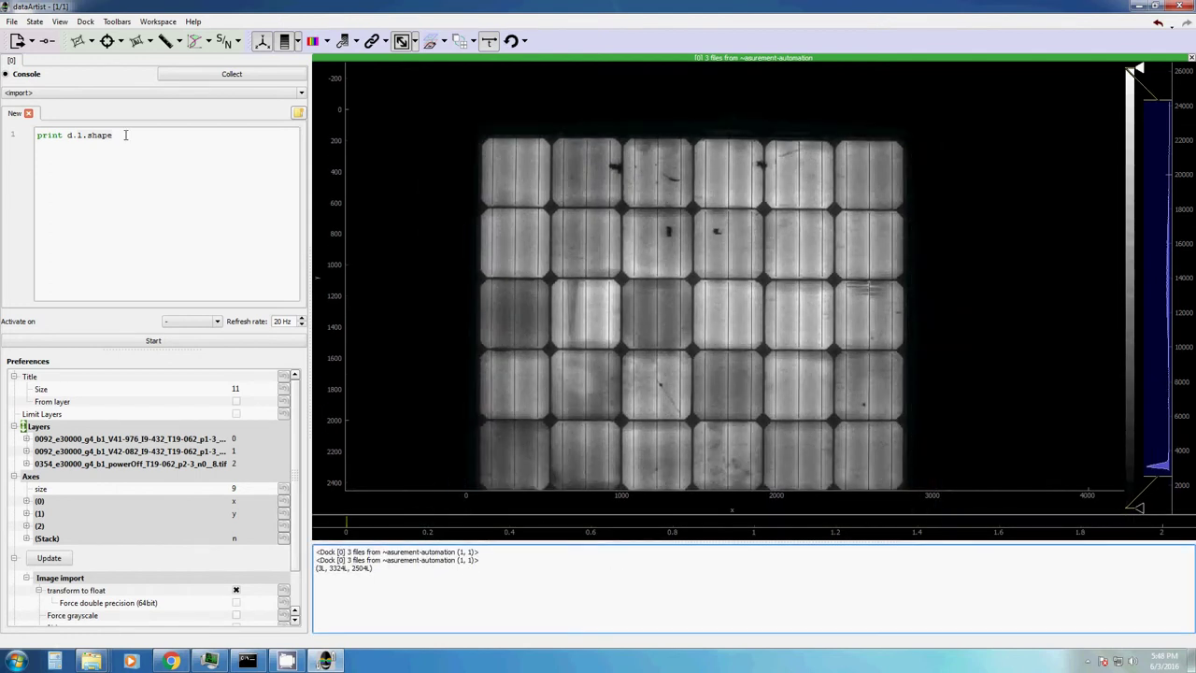
{"action": "left_click", "coordinate": [126, 135]}
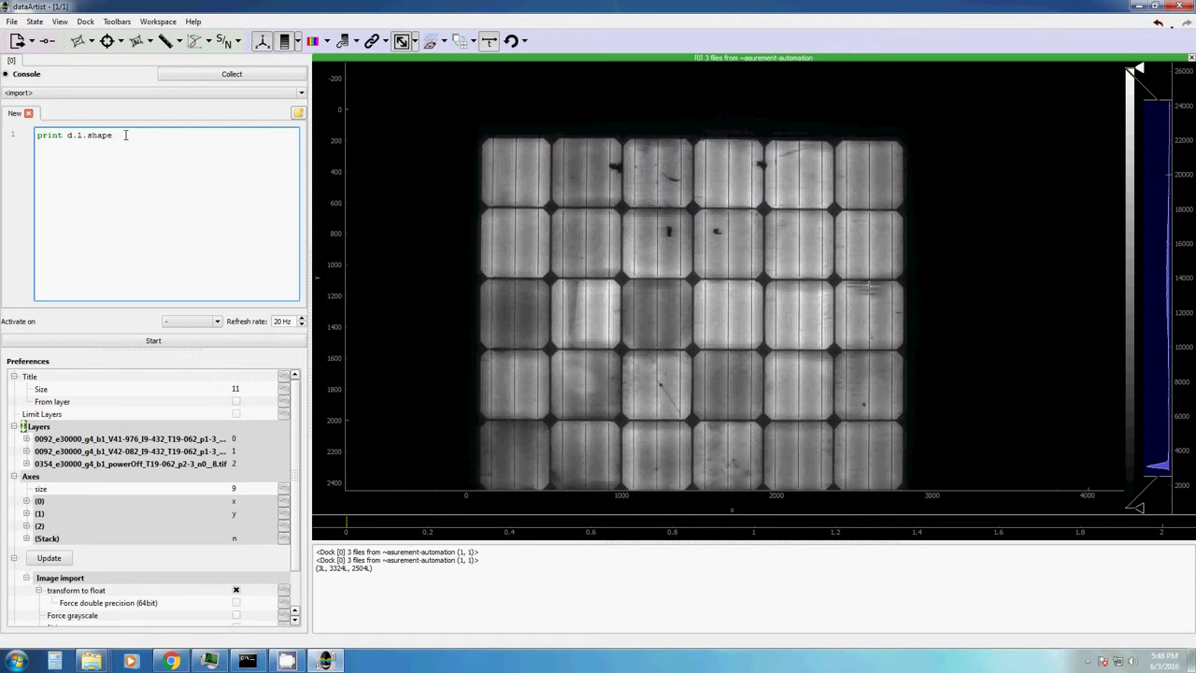
{"action": "key", "text": "BackSpace"}
{"action": "key", "text": "BackSpace"}
{"action": "key", "text": "BackSpace"}
{"action": "key", "text": "BackSpace"}
{"action": "key", "text": "BackSpace"}
{"action": "type", "text": ".max()"}
{"action": "left_click", "coordinate": [117, 340]}
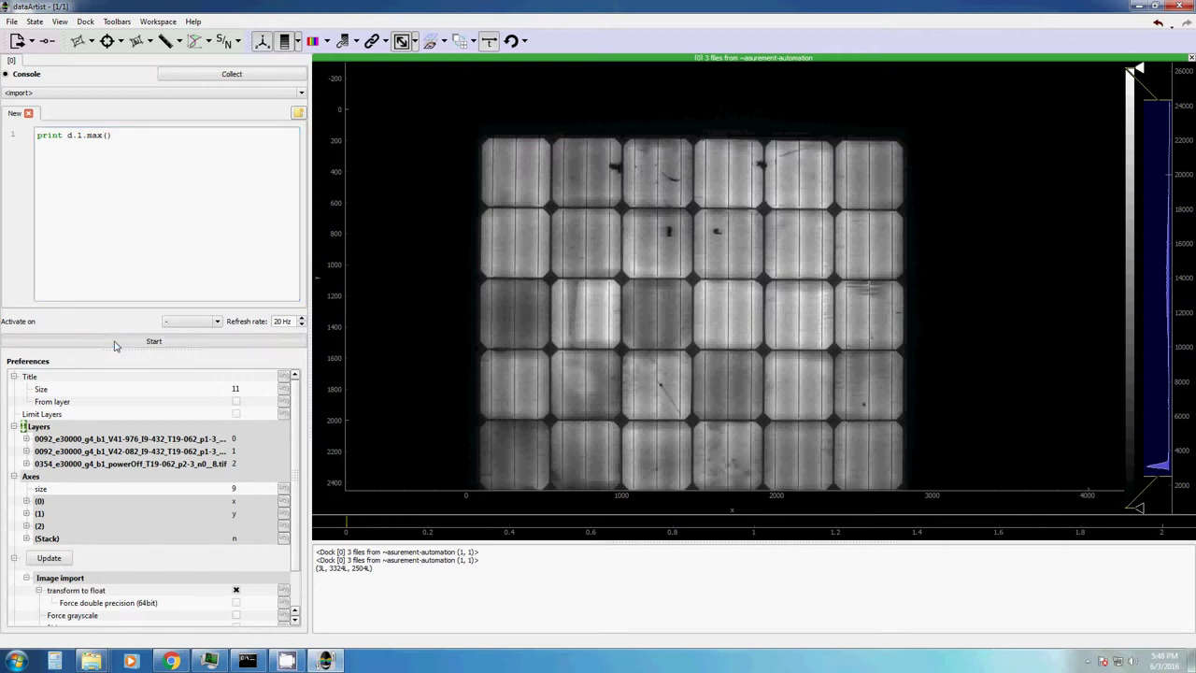
Step: Swap max for min, then mean, printing 2498.0 and 8185.15
{"action": "double_click", "coordinate": [97, 135]}
{"action": "type", "text": "min"}
{"action": "left_click", "coordinate": [133, 344]}
{"action": "double_click", "coordinate": [96, 136]}
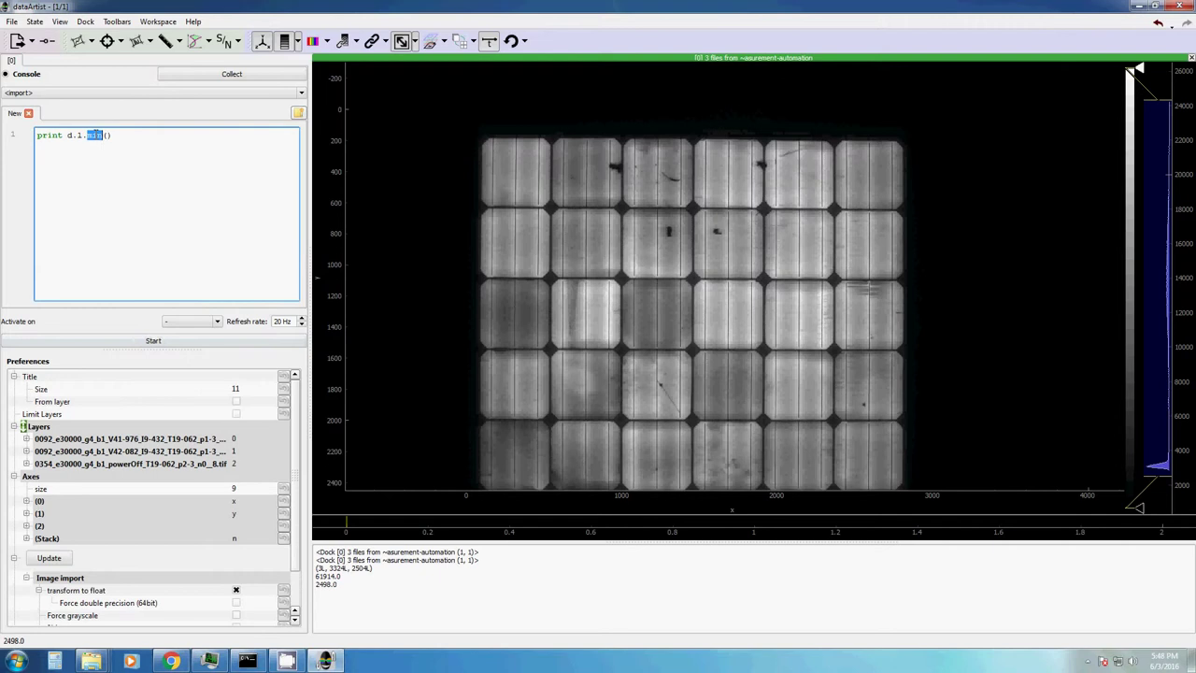
{"action": "type", "text": "mean"}
{"action": "left_click", "coordinate": [134, 345]}
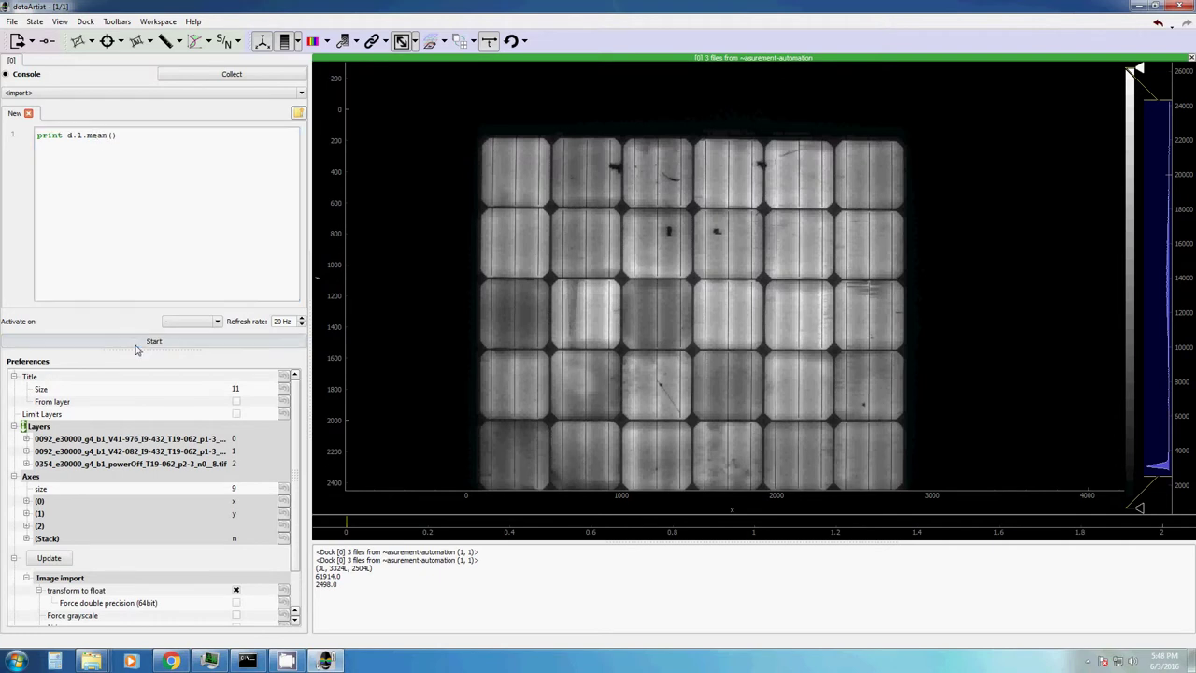
Step: Add a 'numpy.array' line to the script, then delete it again
{"action": "left_click", "coordinate": [136, 136]}
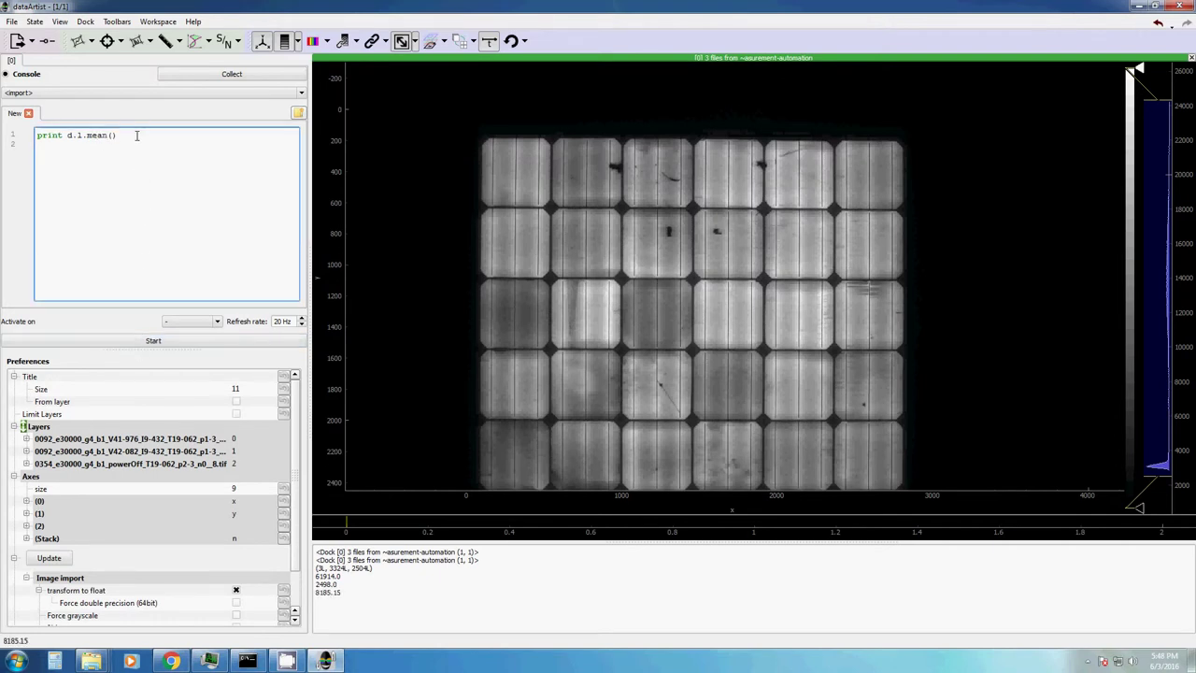
{"action": "type", "text": "numpy.array"}
{"action": "key", "text": "shift+Home"}
{"action": "key", "text": "BackSpace"}
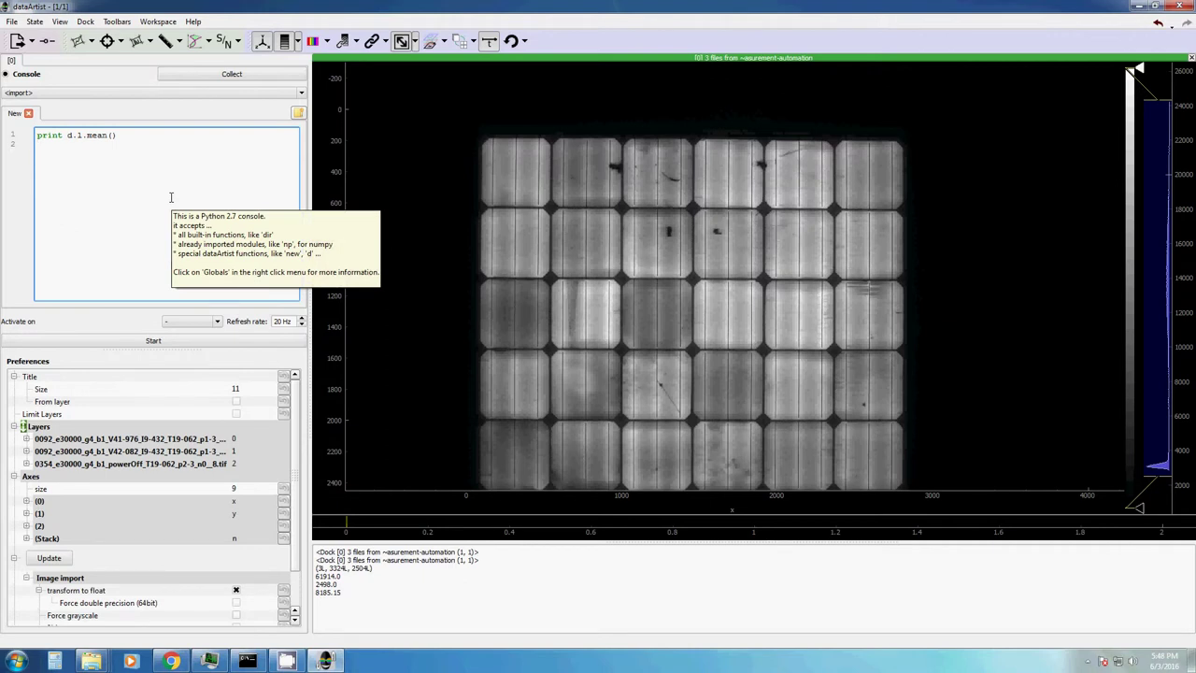
Step: Write the script line 'd.l0[:300,:400]-=400' below the print line
{"action": "type", "text": "d."}
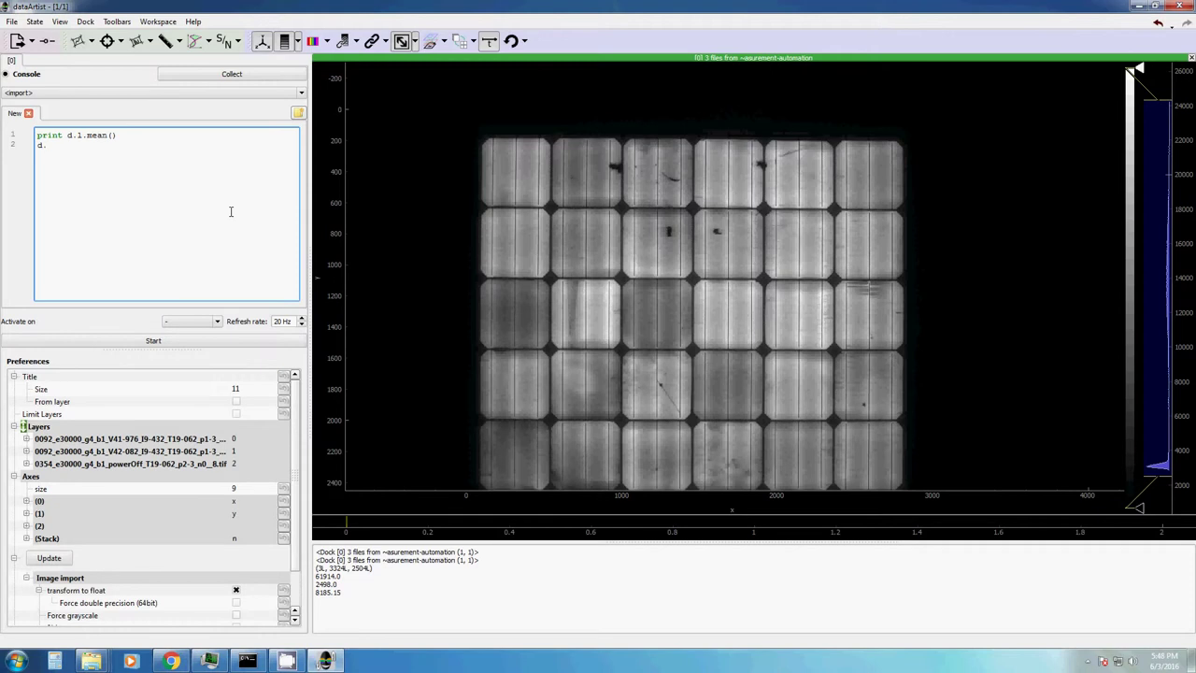
{"action": "type", "text": "l0"}
{"action": "scroll", "coordinate": [594, 254], "scroll_direction": "up", "scroll_amount": 5}
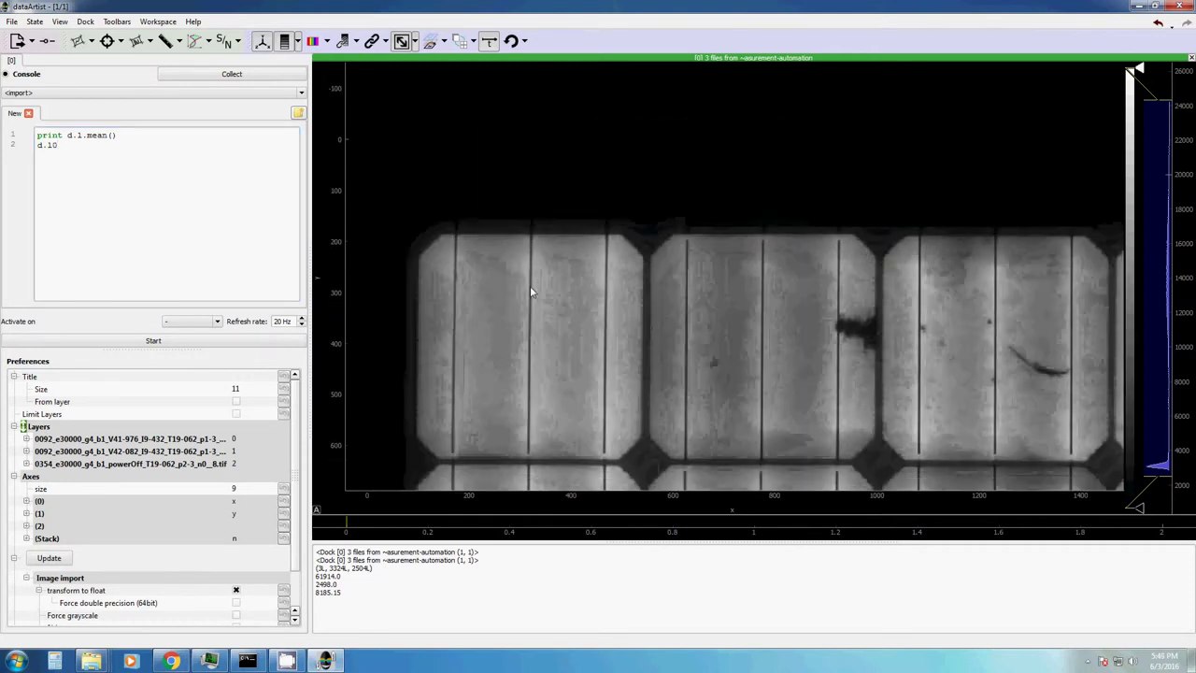
{"action": "left_click", "coordinate": [100, 135]}
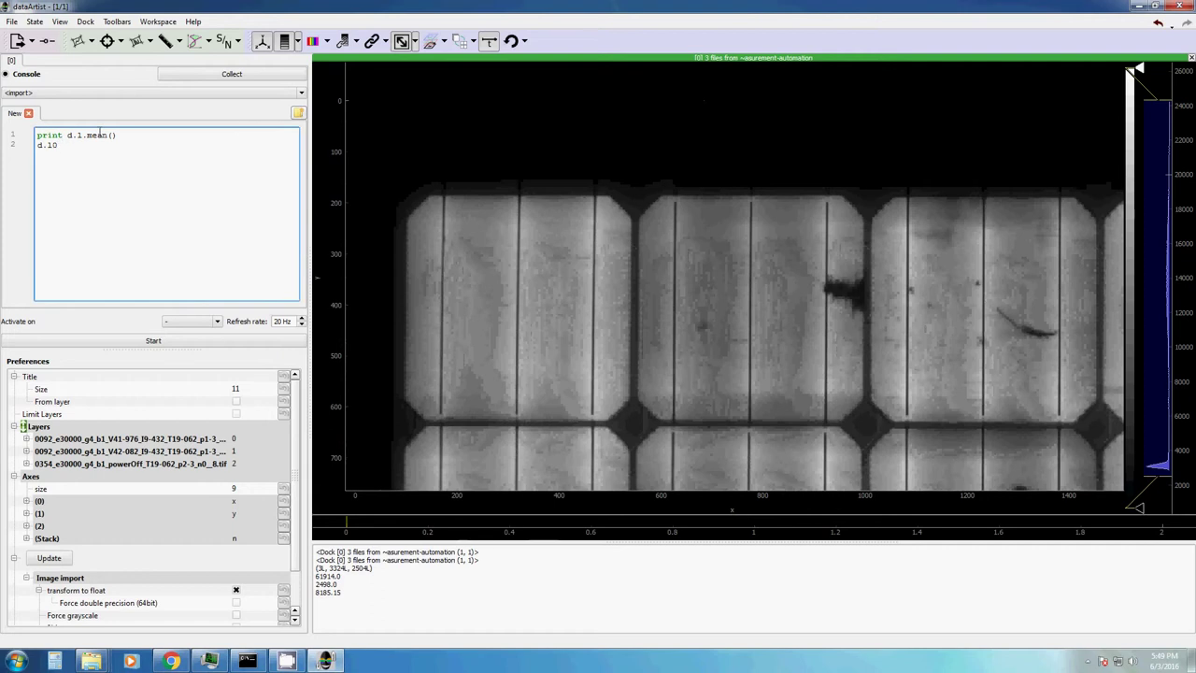
{"action": "type", "text": "["}
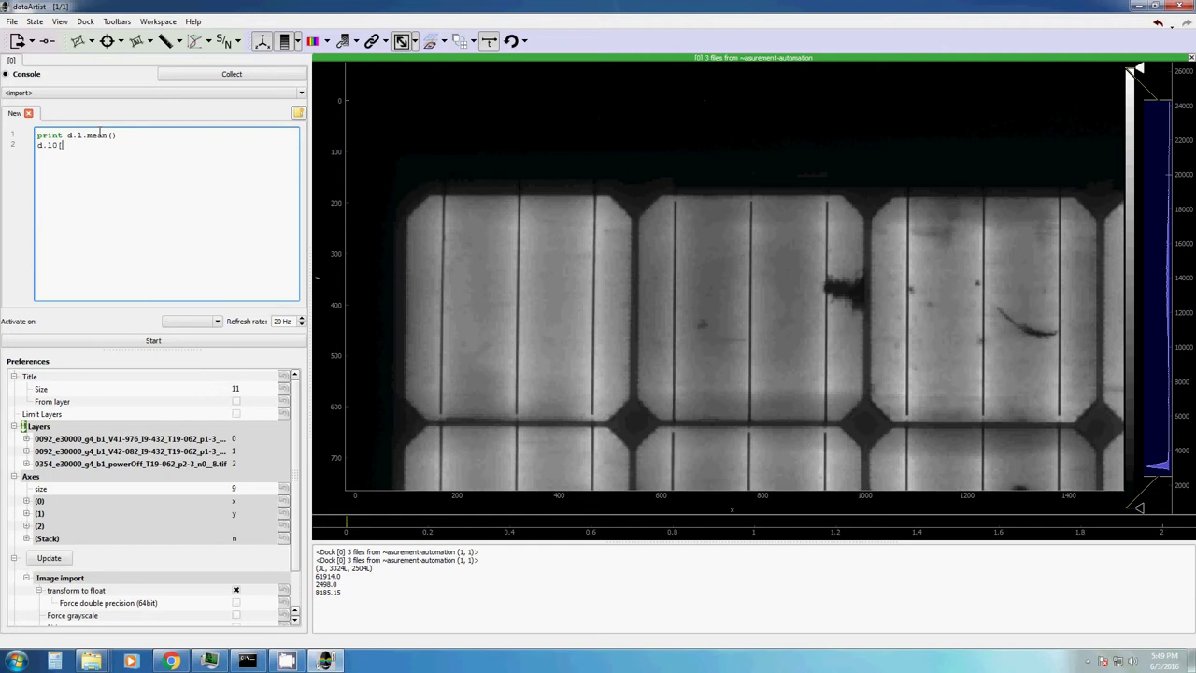
{"action": "type", "text": ":300,:400]"}
{"action": "type", "text": "-=4000"}
{"action": "key", "text": "BackSpace"}
Step: Delete the mean-printing first line and run the script subtracting 400 from the region
{"action": "left_click_drag", "start_coordinate": [119, 135], "coordinate": [12, 137]}
{"action": "key", "text": "BackSpace"}
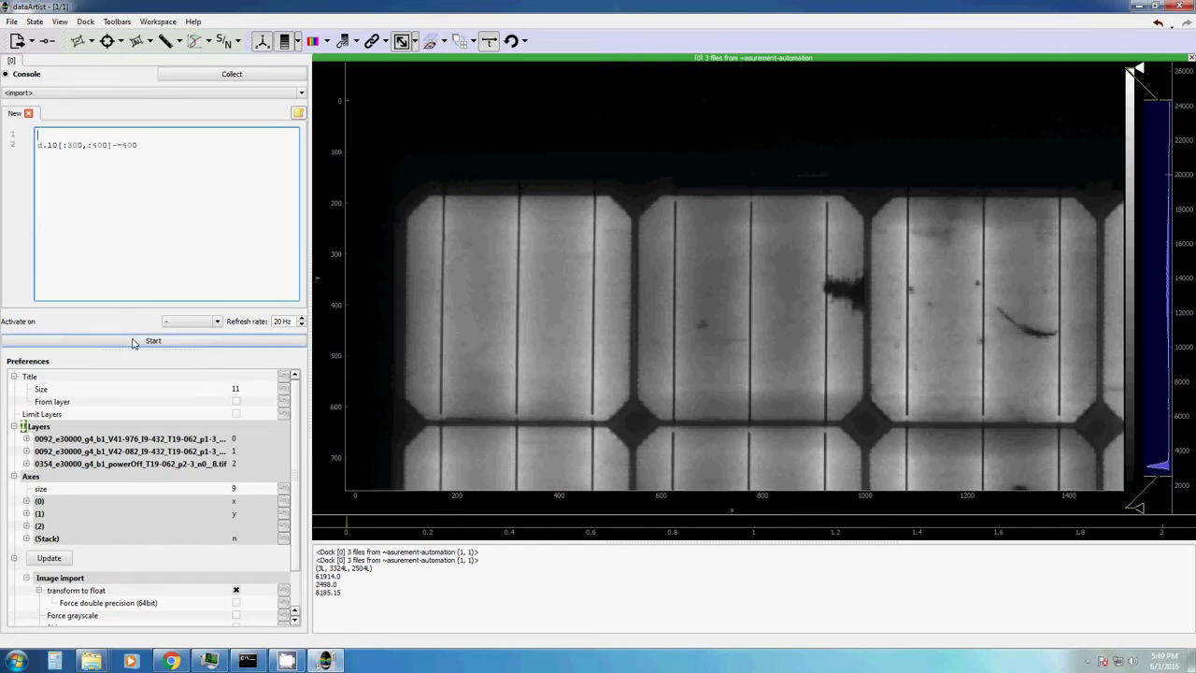
{"action": "left_click", "coordinate": [135, 340]}
{"action": "scroll", "coordinate": [564, 350], "scroll_direction": "up", "scroll_amount": 10}
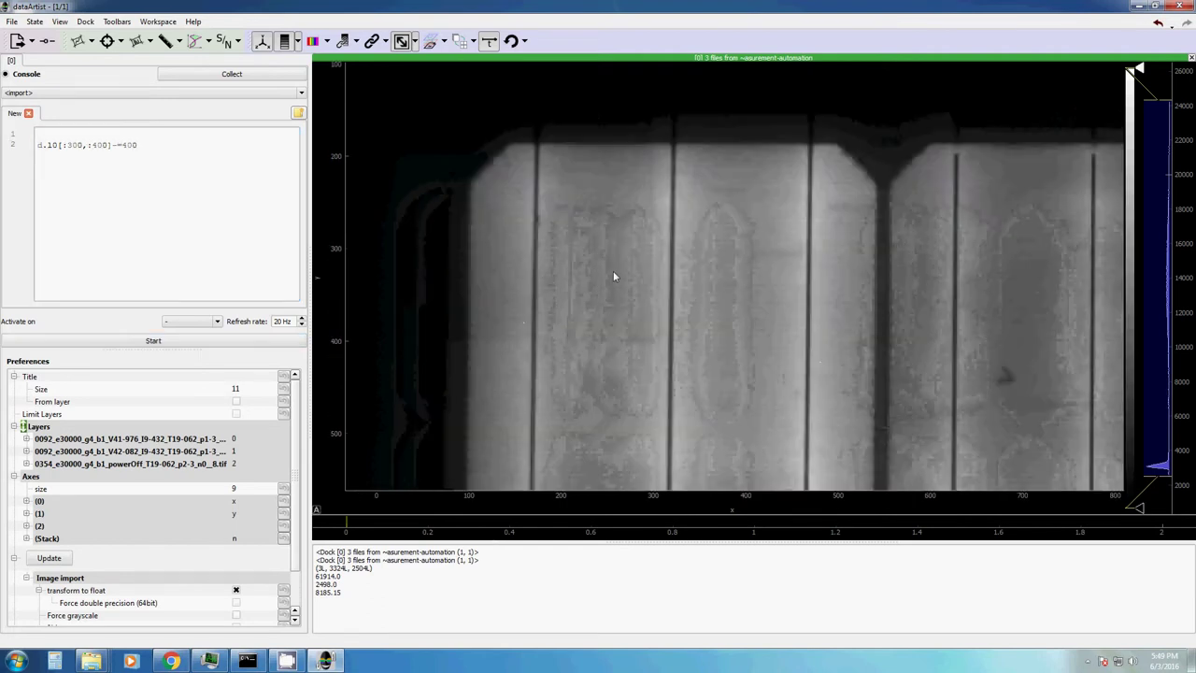
{"action": "scroll", "coordinate": [582, 270], "scroll_direction": "down", "scroll_amount": 5}
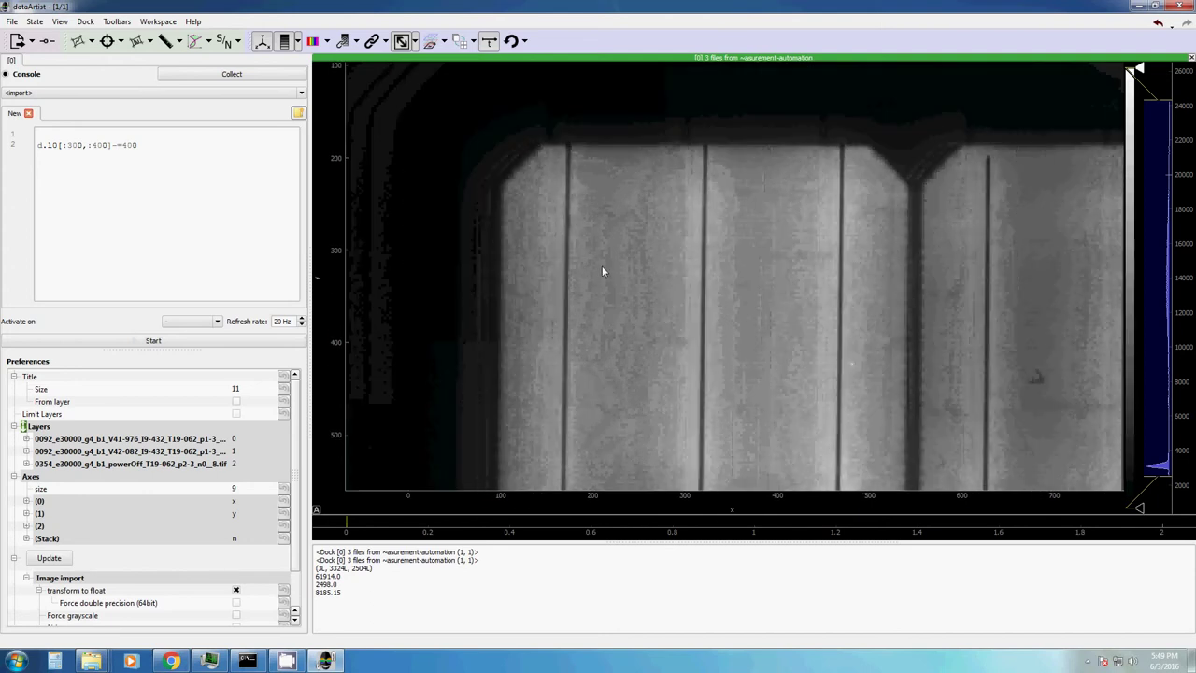
Step: Change the subtraction amount to 1000, run it, then clear the script
{"action": "left_click", "coordinate": [139, 145]}
{"action": "key", "text": "BackSpace"}
{"action": "key", "text": "BackSpace"}
{"action": "key", "text": "BackSpace"}
{"action": "type", "text": "1000"}
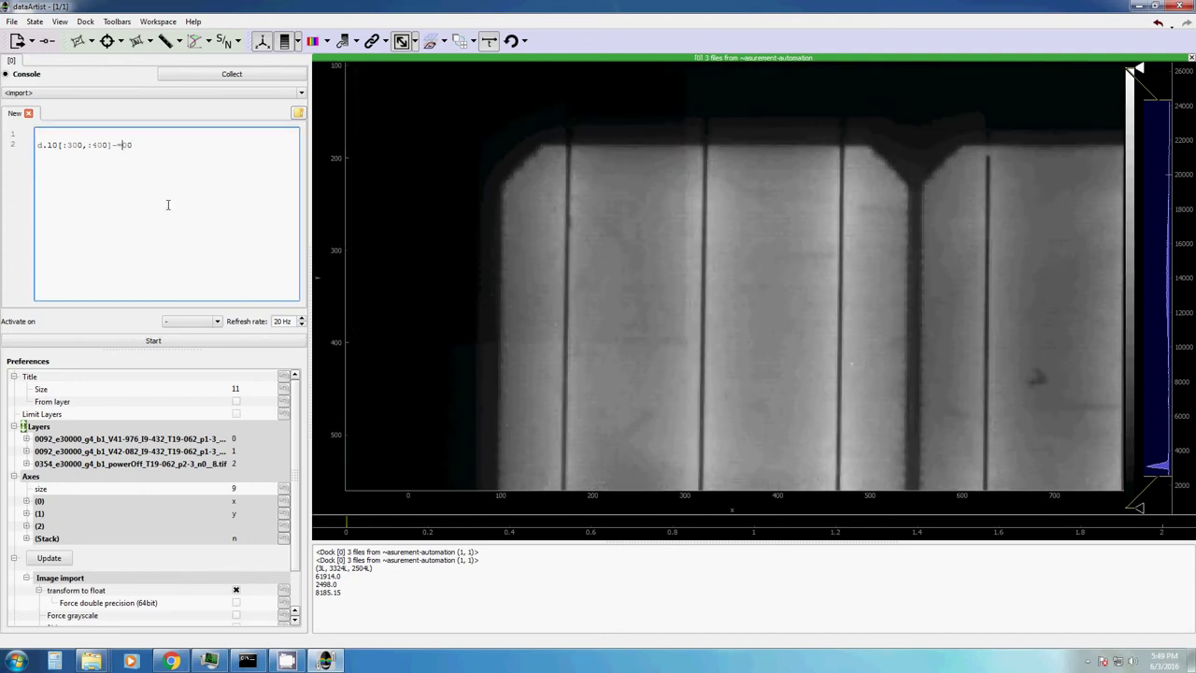
{"action": "left_click", "coordinate": [153, 340]}
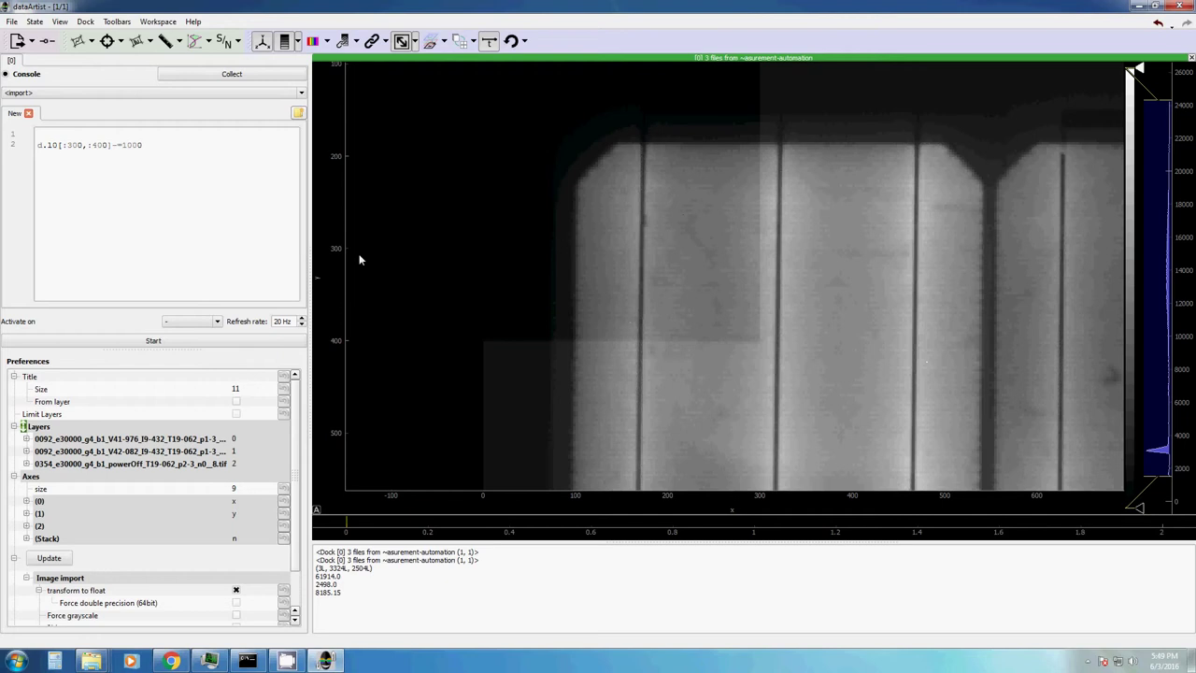
{"action": "left_click_drag", "start_coordinate": [150, 157], "coordinate": [15, 128]}
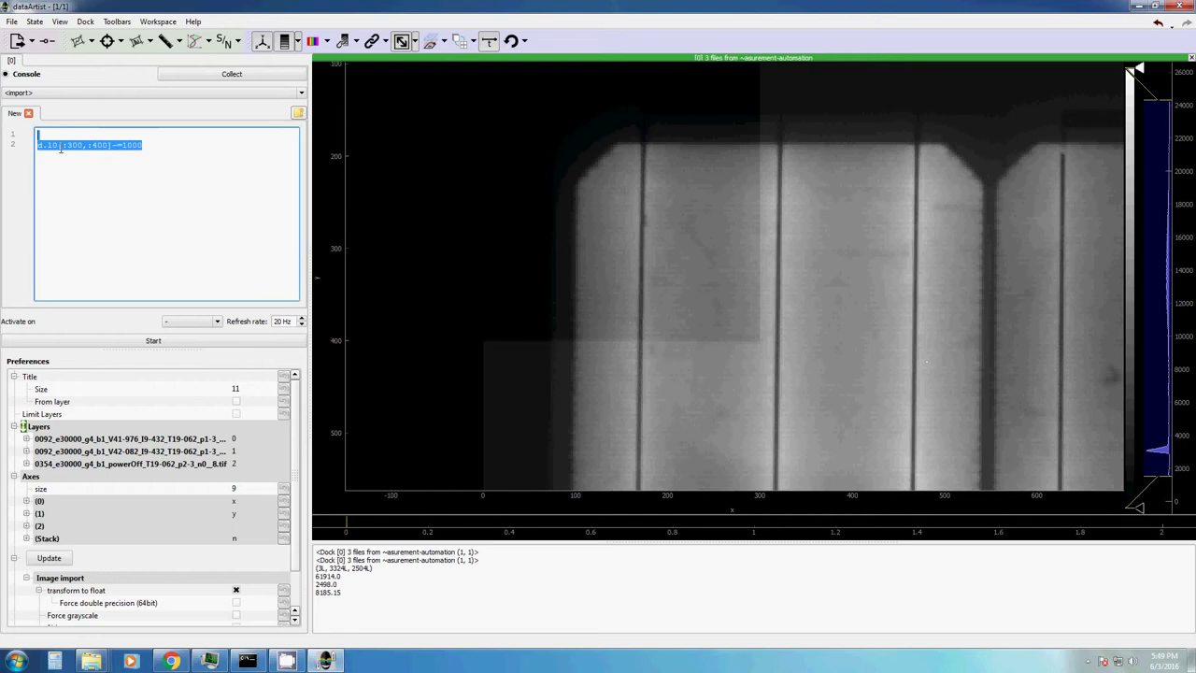
{"action": "key", "text": "Delete"}
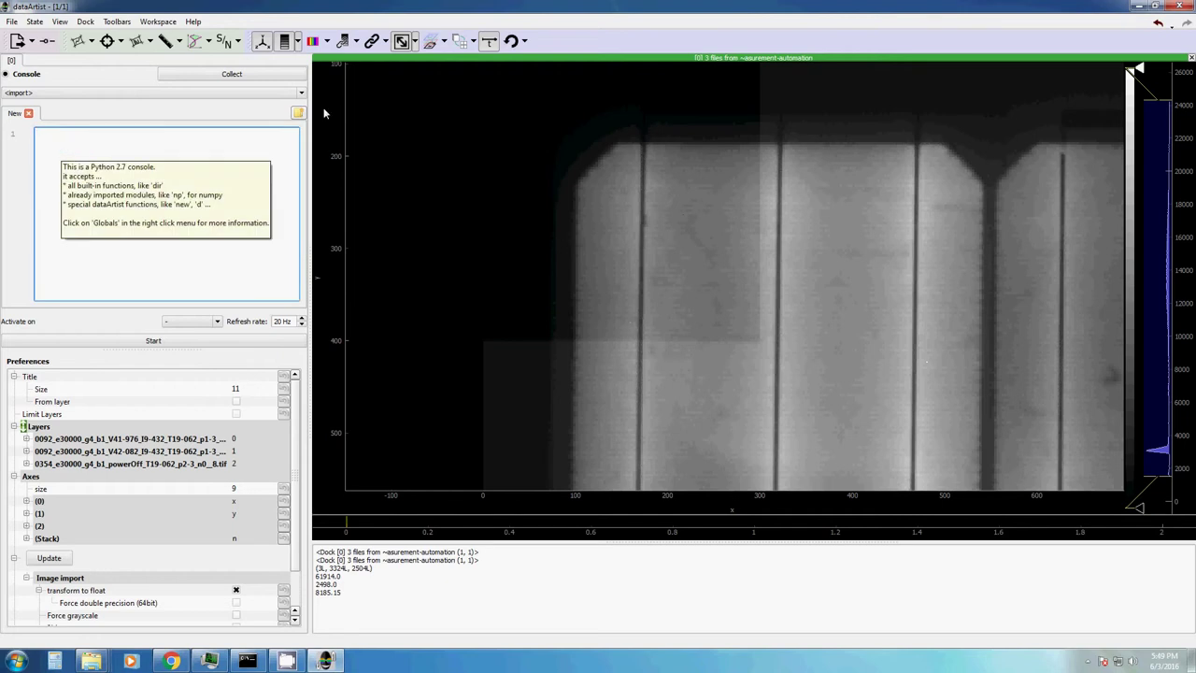
Step: Undo the subtraction and step through the undo/redo history back to the original panel
{"action": "left_click", "coordinate": [1157, 28]}
{"action": "left_click", "coordinate": [1171, 28]}
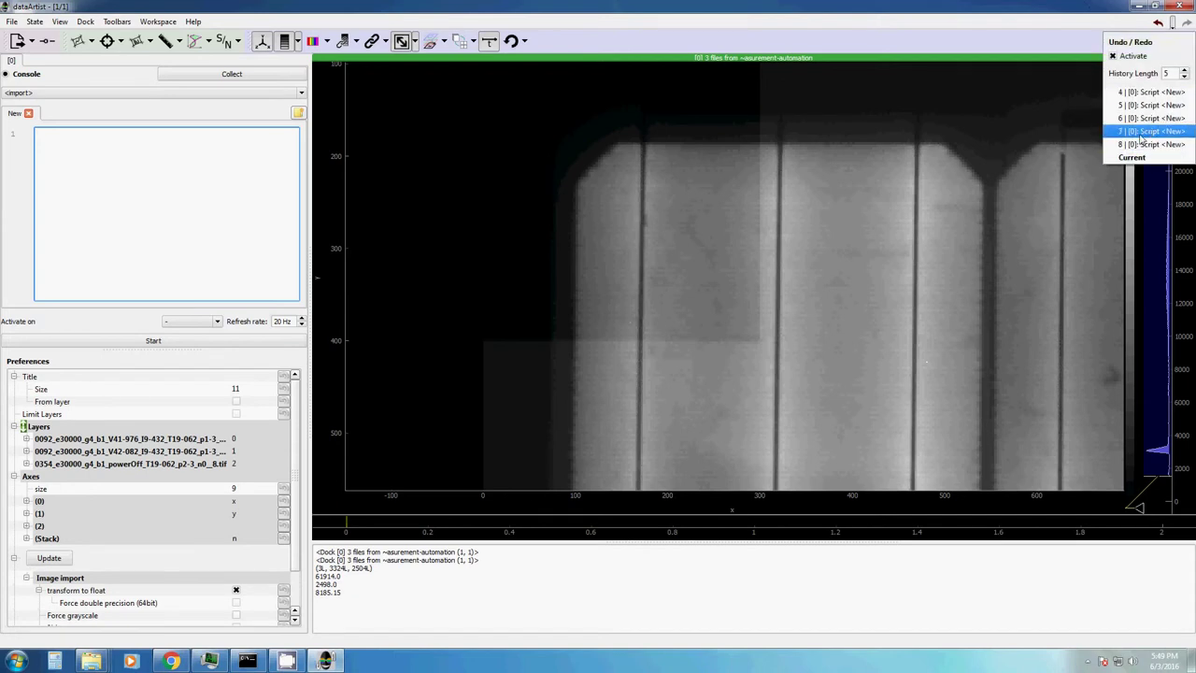
{"action": "left_click", "coordinate": [1065, 32]}
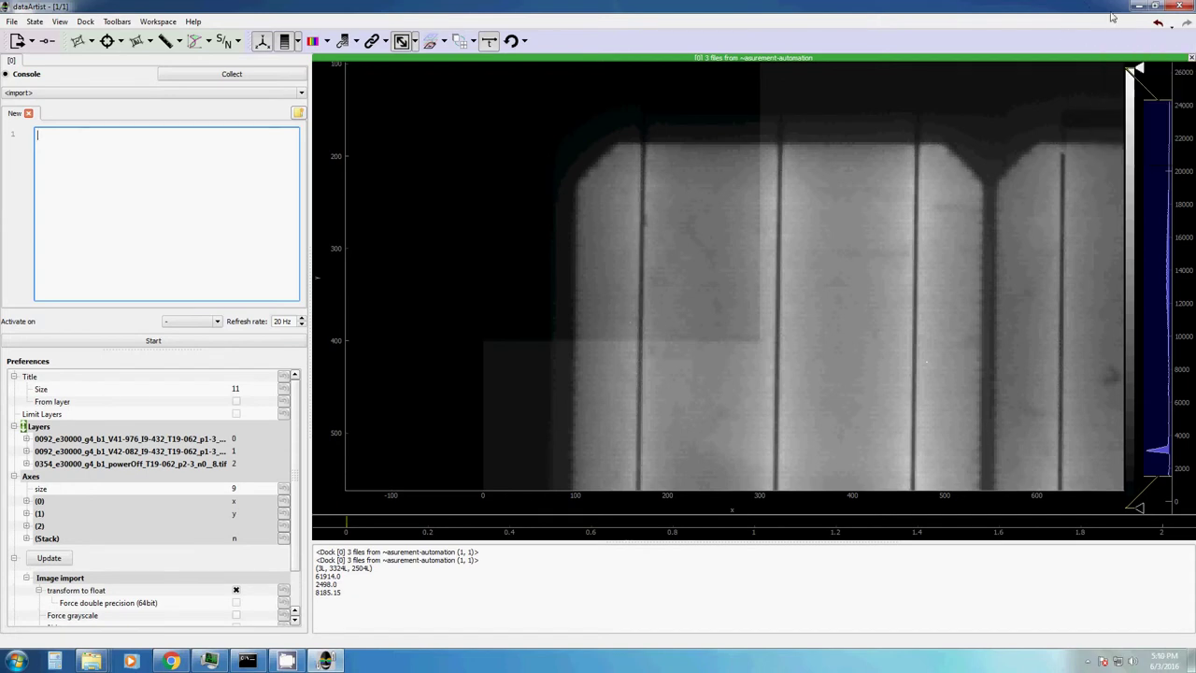
{"action": "left_click", "coordinate": [1157, 24]}
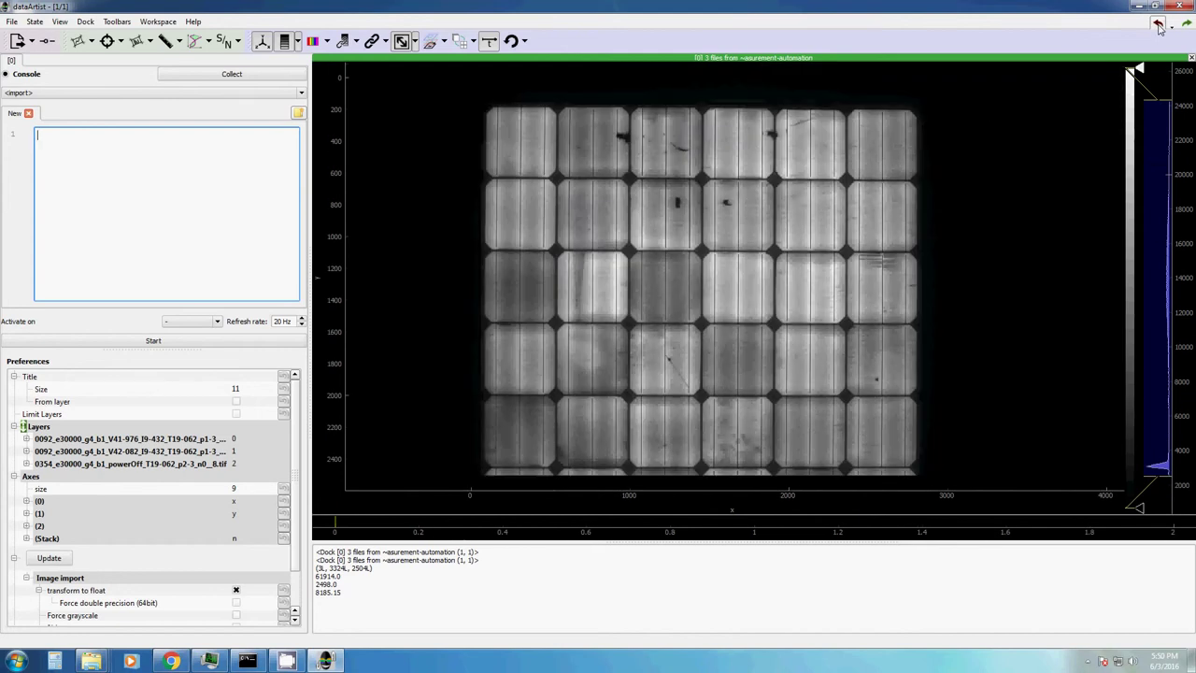
{"action": "left_click", "coordinate": [1158, 26]}
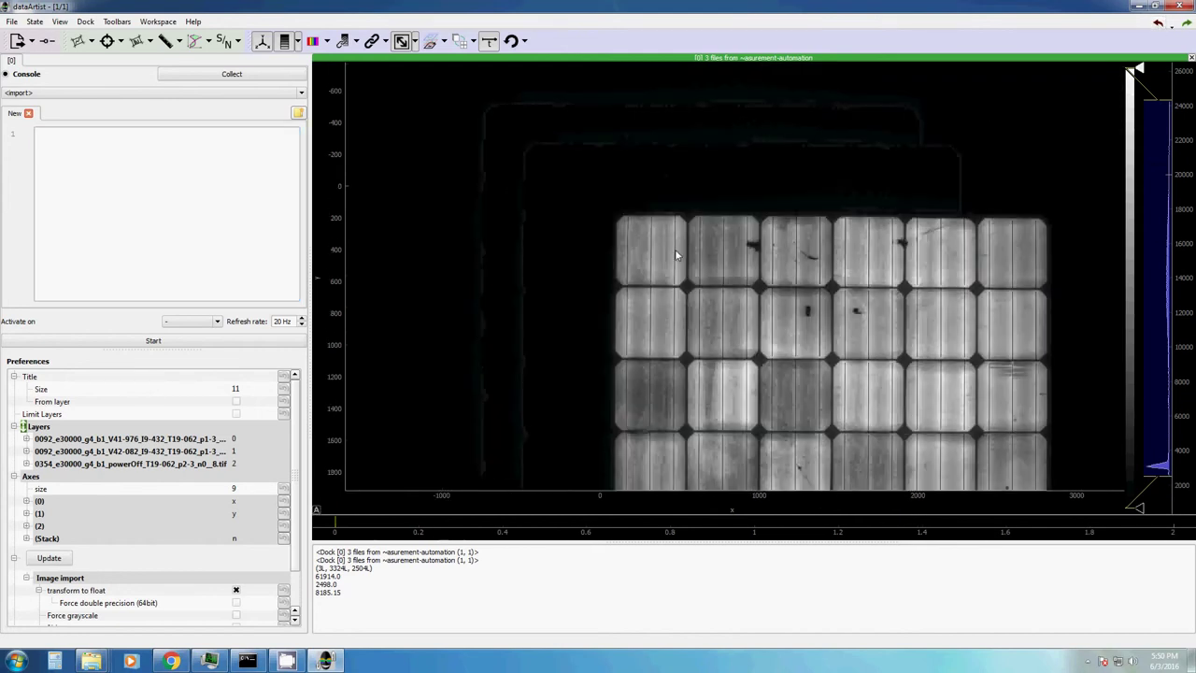
{"action": "left_click", "coordinate": [1158, 26]}
{"action": "left_click", "coordinate": [1158, 26]}
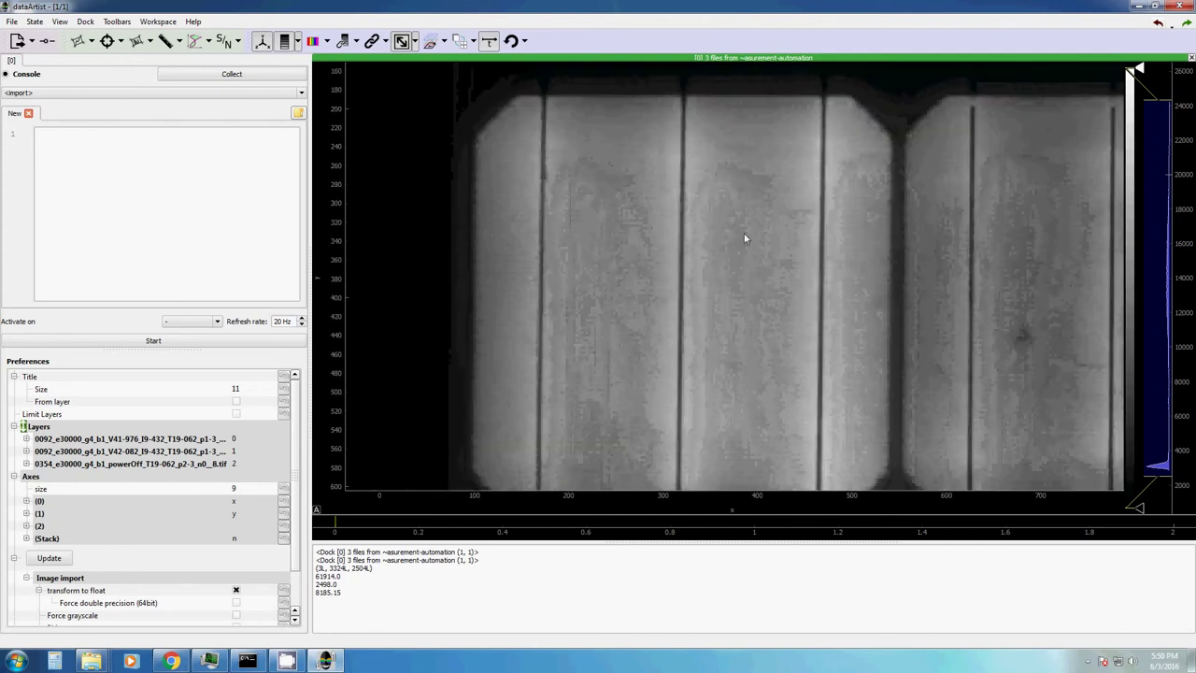
{"action": "left_click", "coordinate": [1188, 28]}
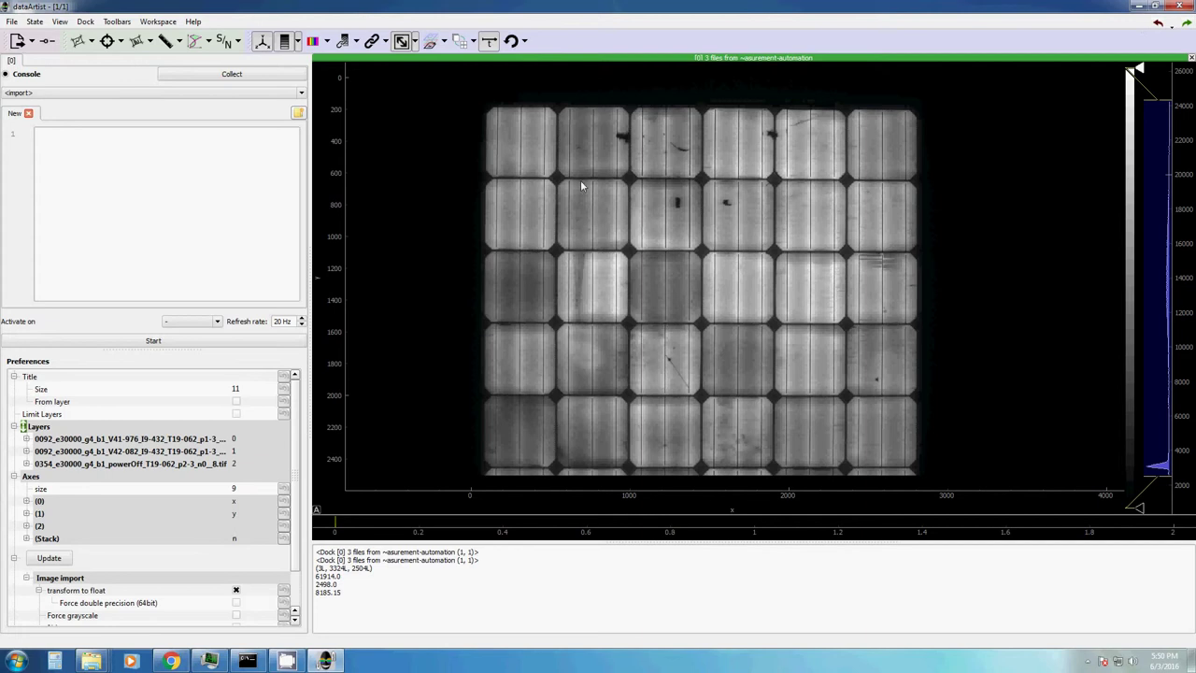
Step: Uncheck autoRange in the LockAspectRatio options, redo the brightness subtraction, and pan the image
{"action": "left_click", "coordinate": [414, 41]}
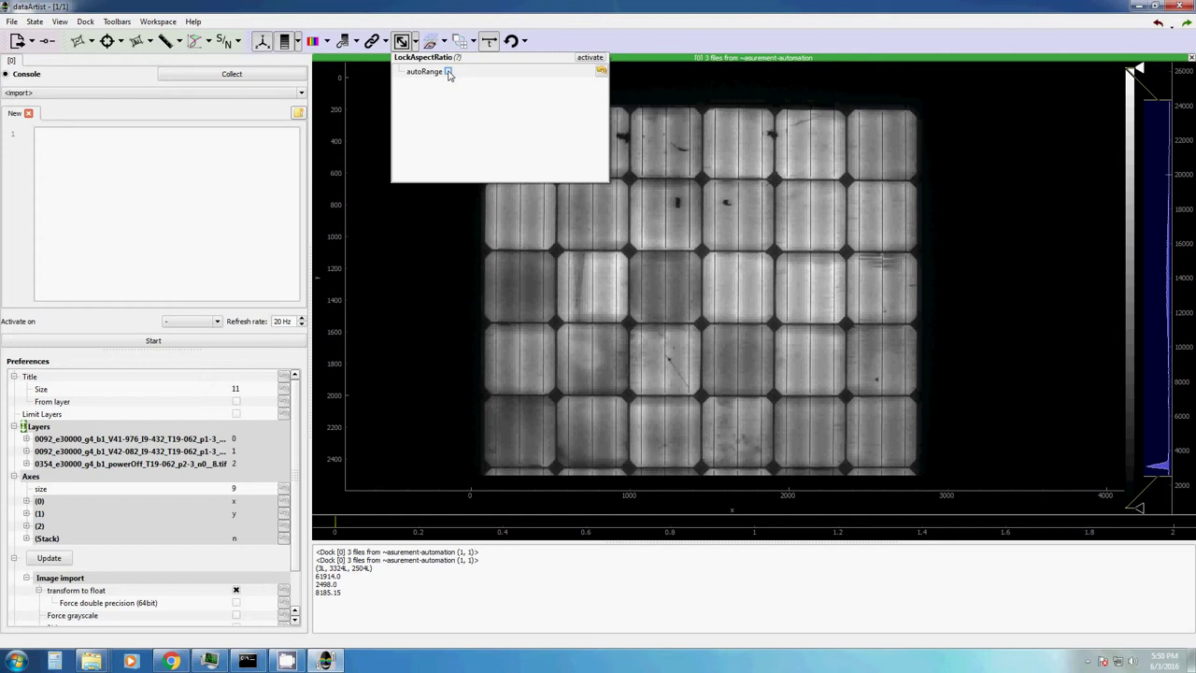
{"action": "left_click", "coordinate": [711, 177]}
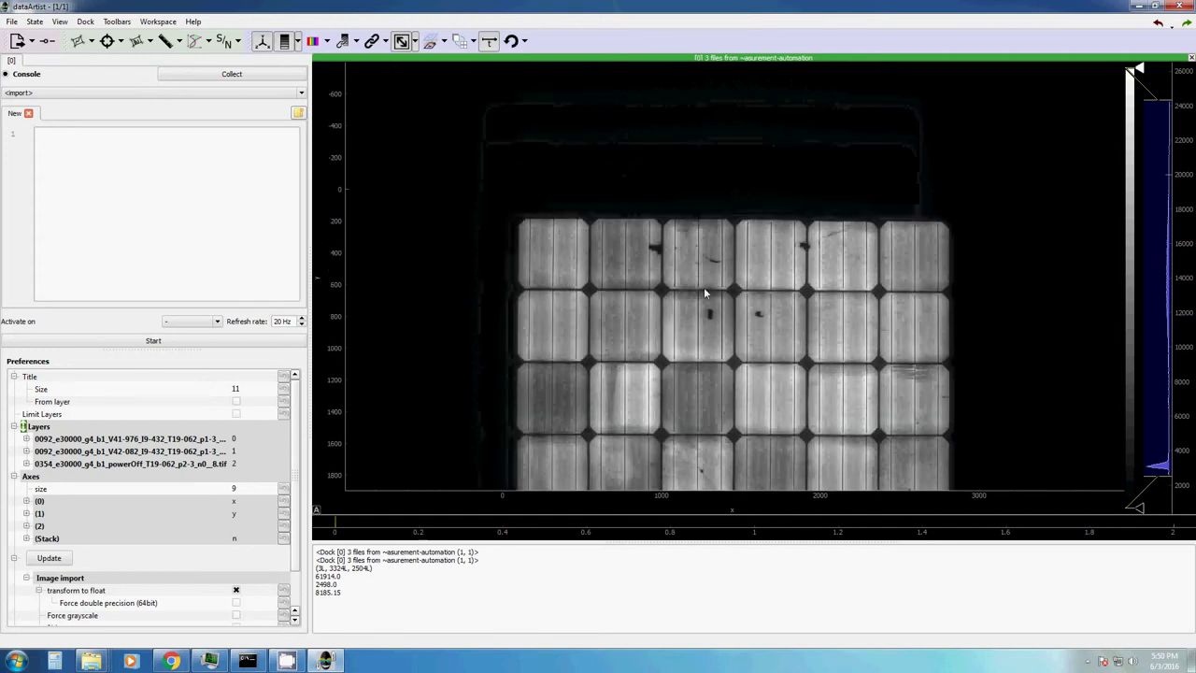
{"action": "scroll", "coordinate": [705, 293], "scroll_direction": "up", "scroll_amount": 8}
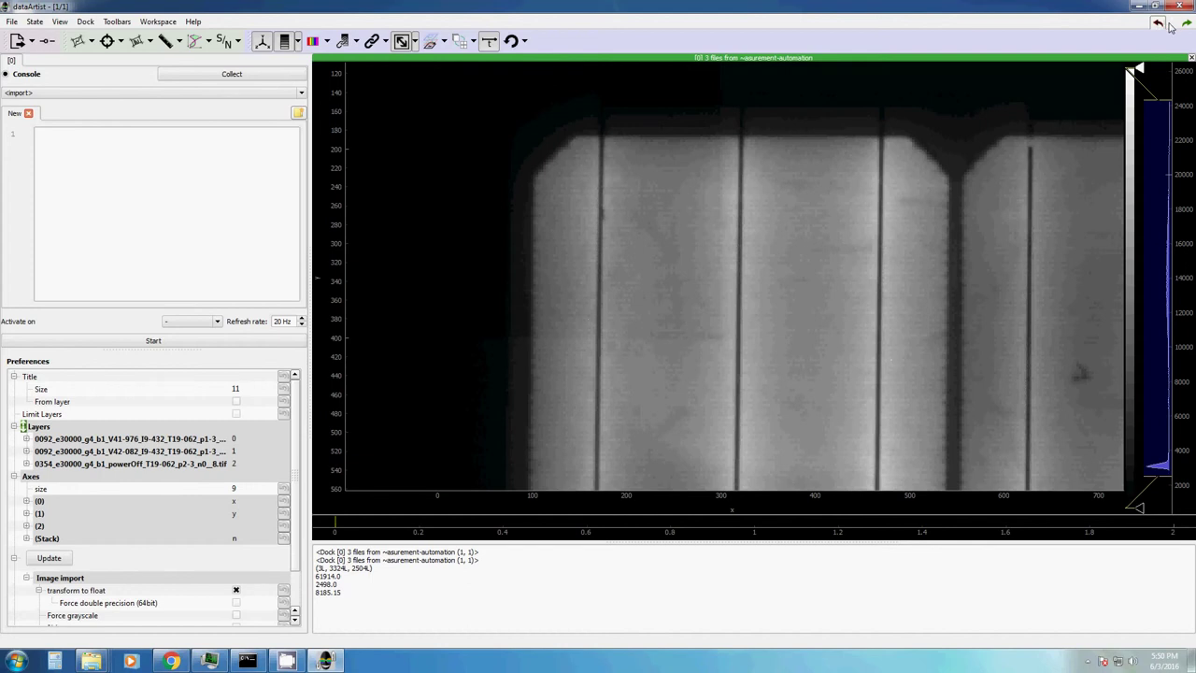
{"action": "left_click", "coordinate": [1186, 26]}
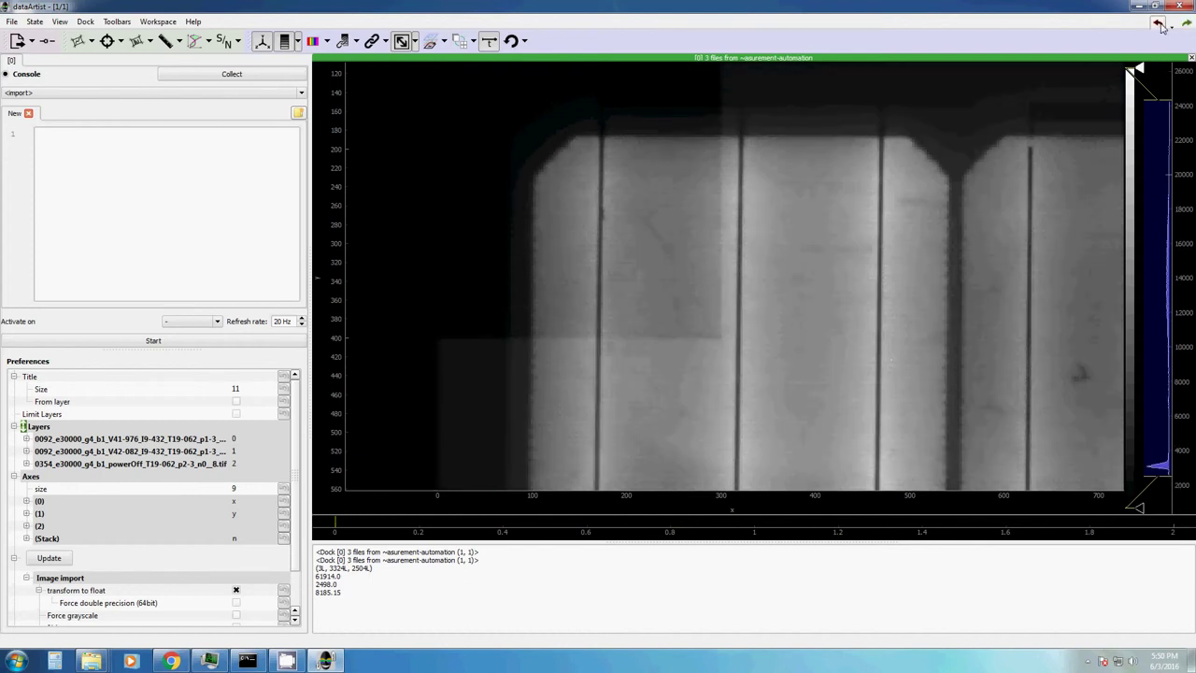
{"action": "scroll", "coordinate": [1006, 189], "scroll_direction": "down", "scroll_amount": 3}
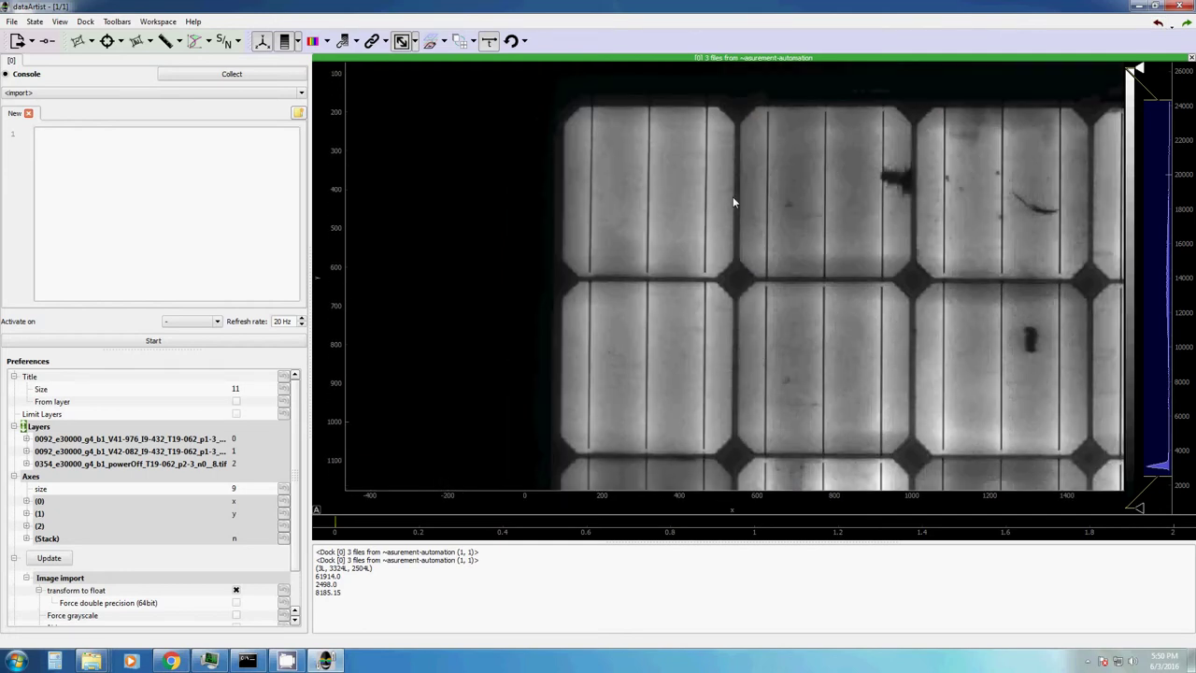
{"action": "left_click_drag", "start_coordinate": [733, 202], "coordinate": [674, 207]}
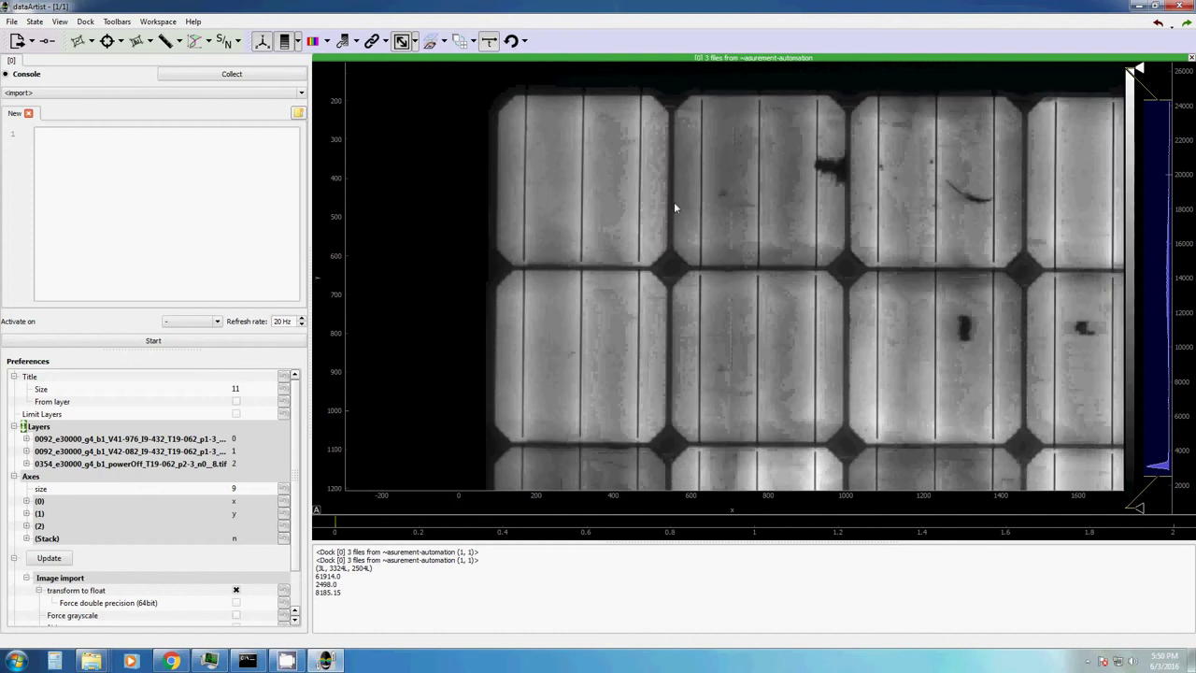
Step: Add an empty '2D - Image/Video' display via Dock > Add Display and activate it
{"action": "left_click", "coordinate": [85, 23]}
{"action": "mouse_move", "coordinate": [93, 38]}
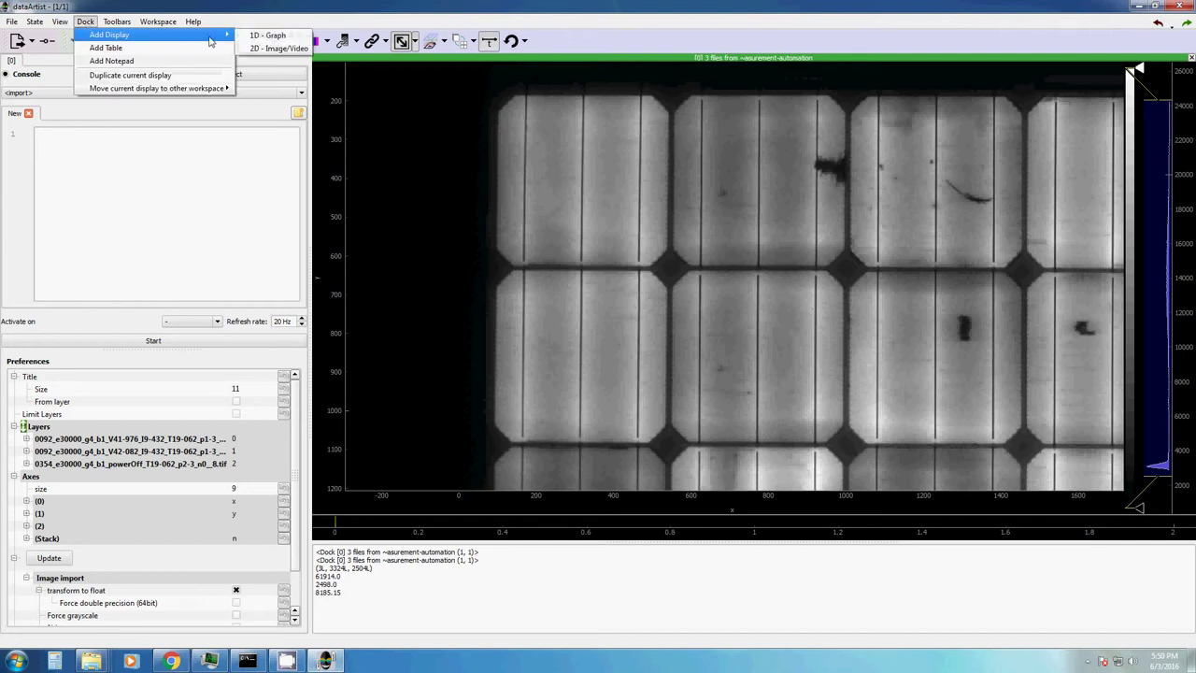
{"action": "left_click", "coordinate": [283, 48]}
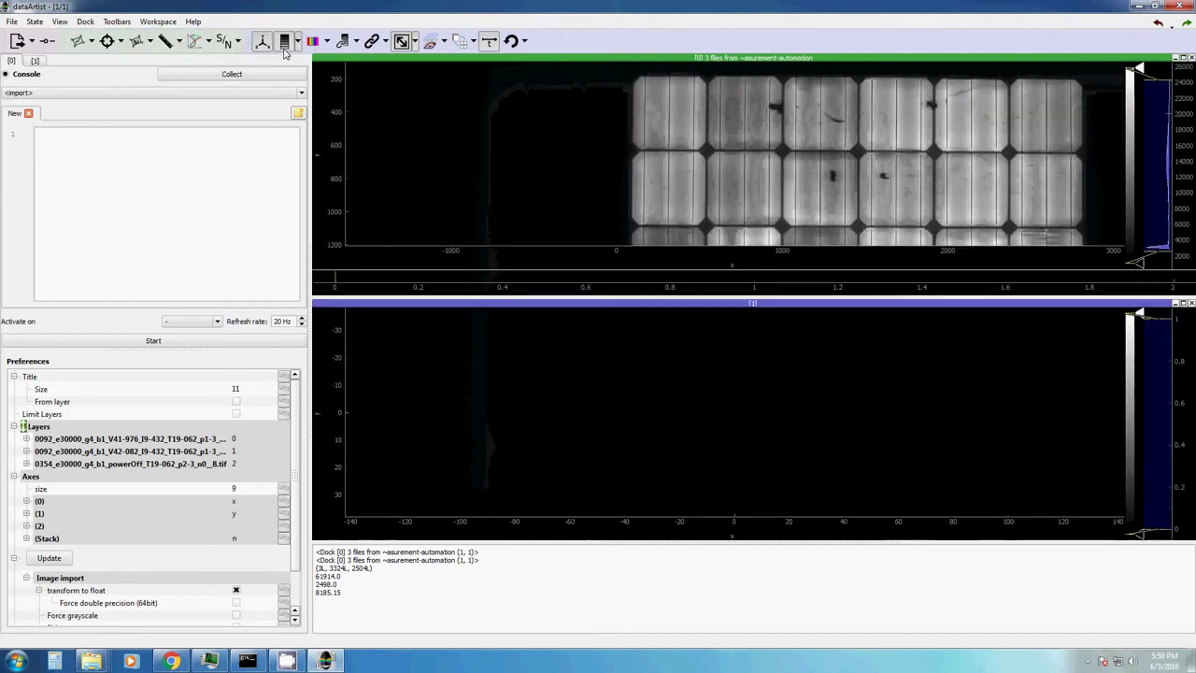
{"action": "left_click", "coordinate": [740, 414]}
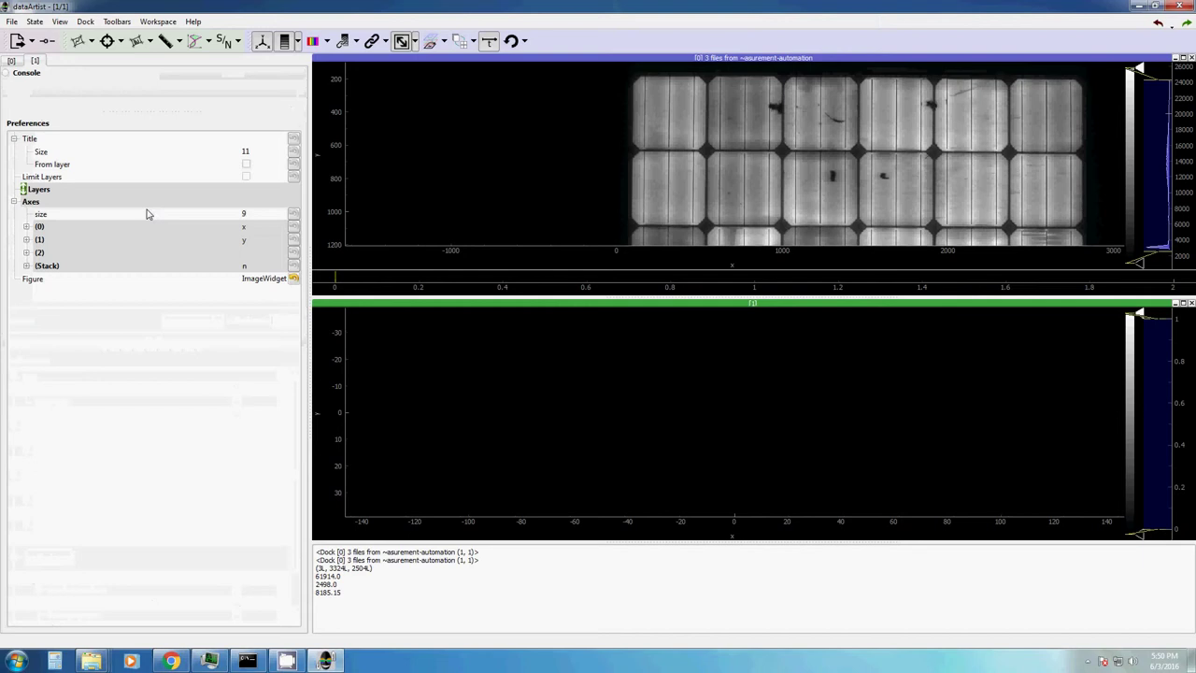
Step: Run a test 'print d.' in the new display's console, then delete the print command
{"action": "left_click", "coordinate": [27, 74]}
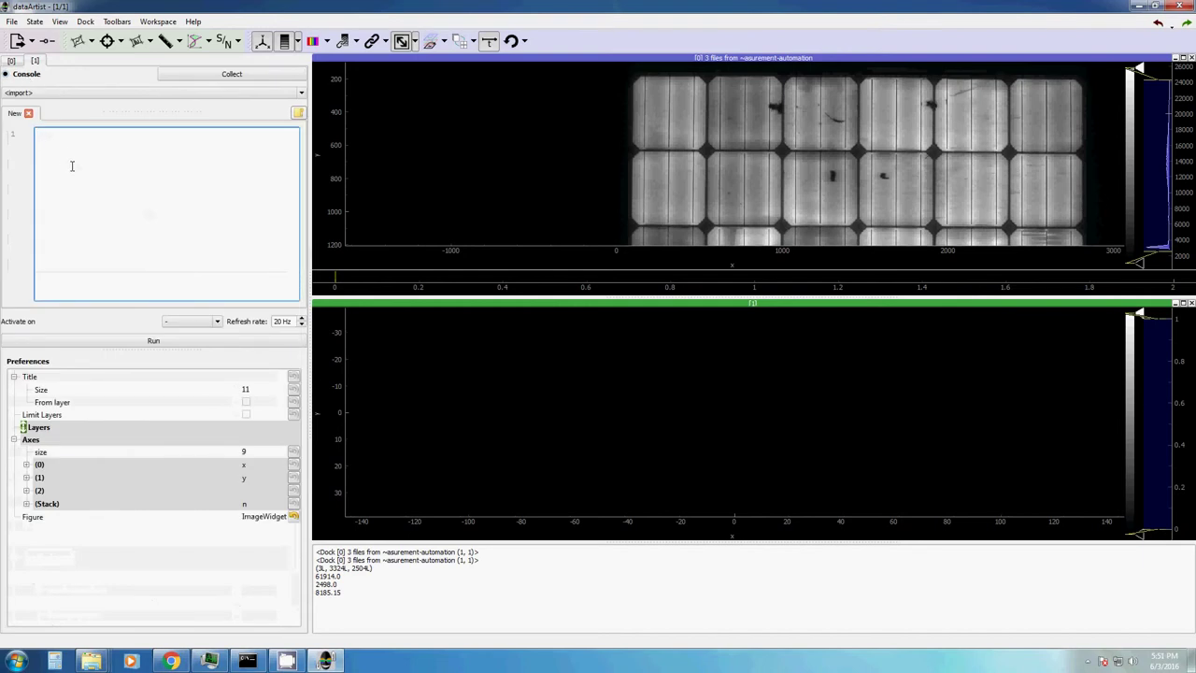
{"action": "type", "text": "print d.1"}
{"action": "left_click", "coordinate": [163, 341]}
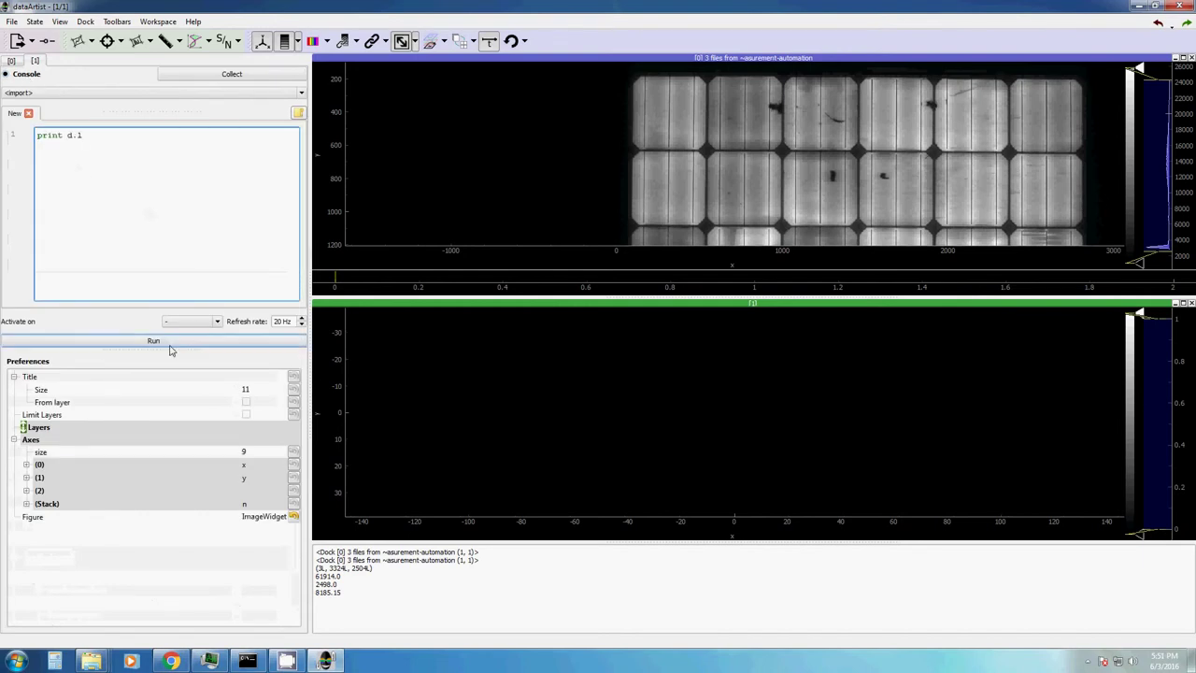
{"action": "left_click", "coordinate": [323, 603]}
{"action": "left_click_drag", "start_coordinate": [322, 602], "coordinate": [307, 601]}
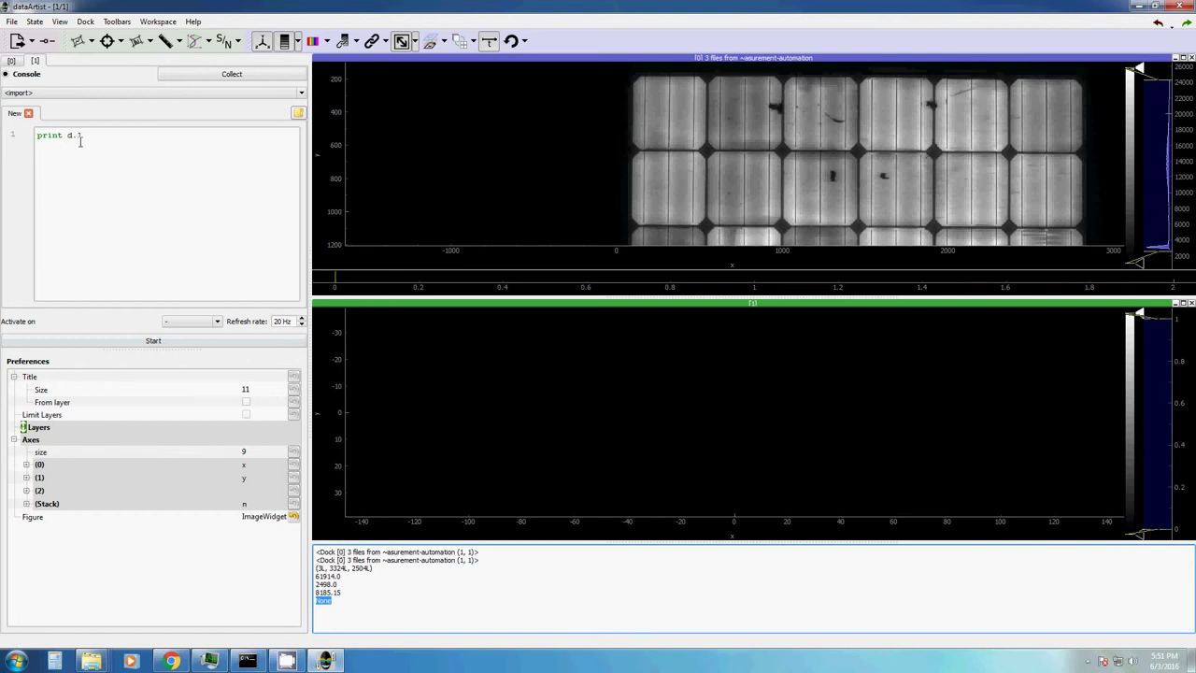
{"action": "left_click_drag", "start_coordinate": [66, 135], "coordinate": [36, 136]}
{"action": "key", "text": "BackSpace"}
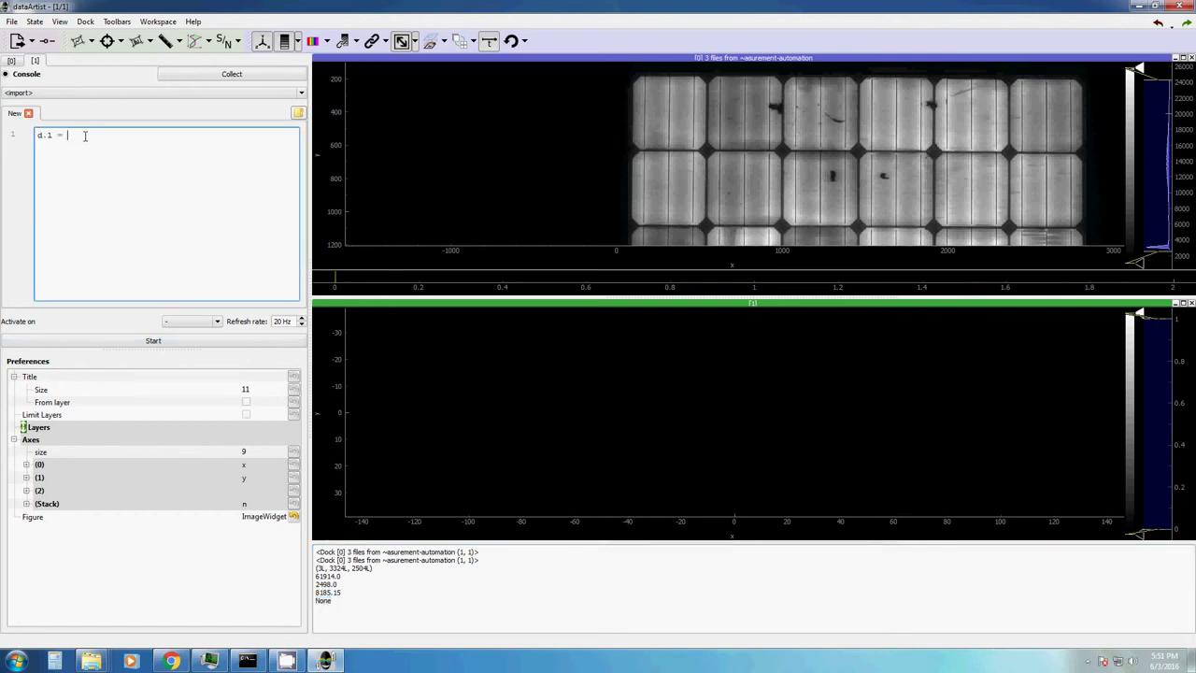
Step: Dock the panel display beside the new display and switch it to another image layer
{"action": "left_click_drag", "start_coordinate": [629, 214], "coordinate": [542, 157]}
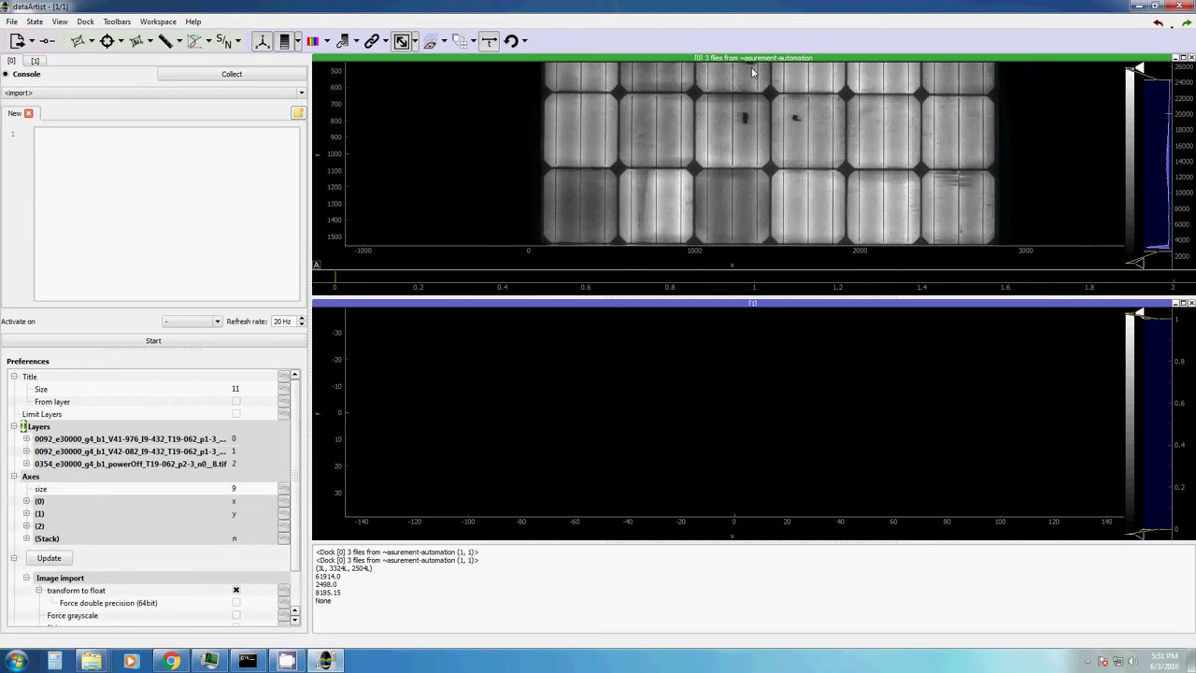
{"action": "left_click_drag", "start_coordinate": [750, 62], "coordinate": [327, 336]}
{"action": "scroll", "coordinate": [580, 261], "scroll_direction": "down", "scroll_amount": 3}
{"action": "left_click_drag", "start_coordinate": [586, 248], "coordinate": [557, 334]}
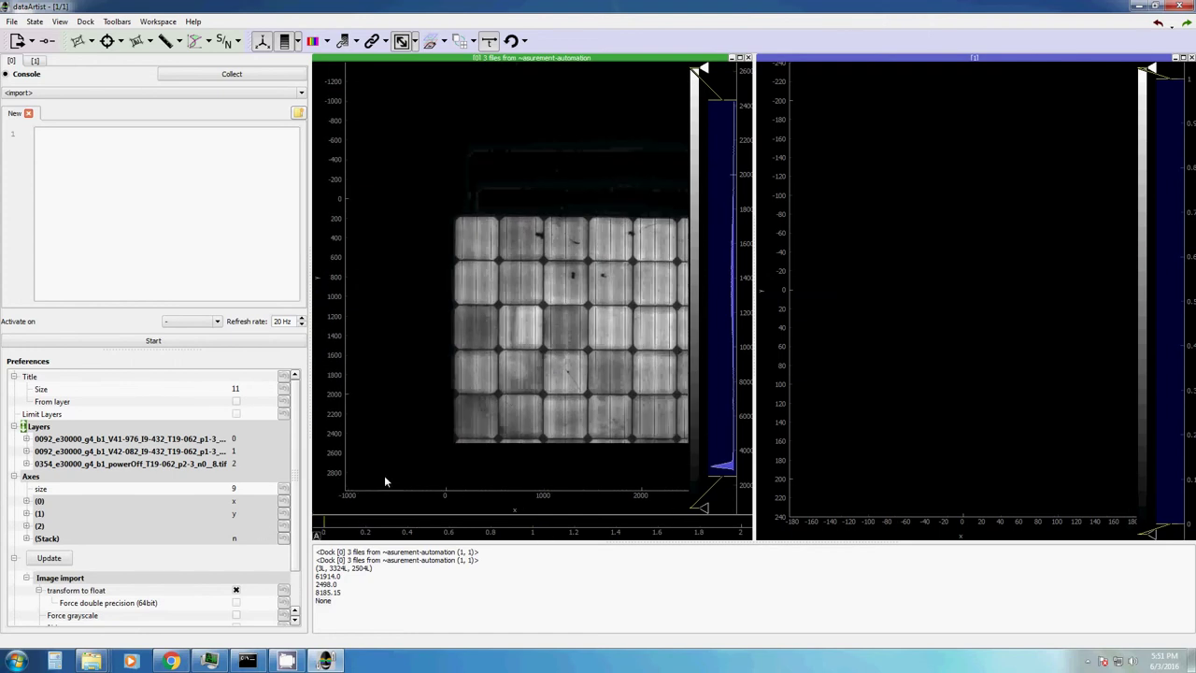
{"action": "scroll", "coordinate": [543, 326], "scroll_direction": "up", "scroll_amount": 5}
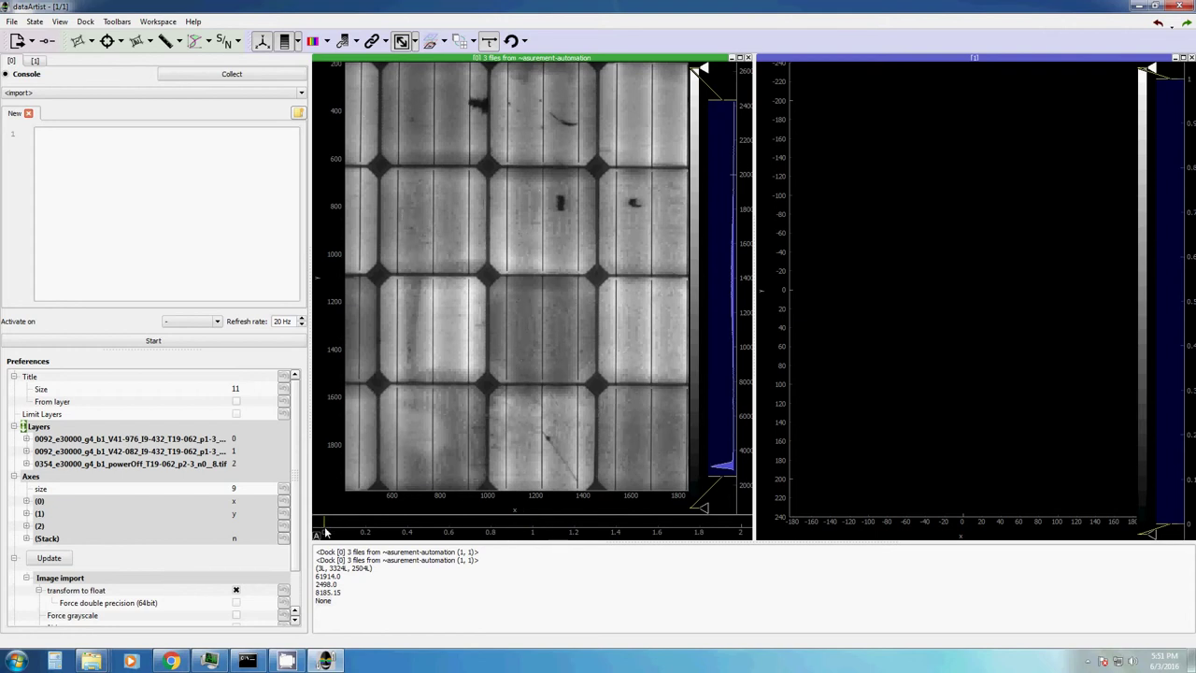
{"action": "left_click_drag", "start_coordinate": [325, 533], "coordinate": [553, 535]}
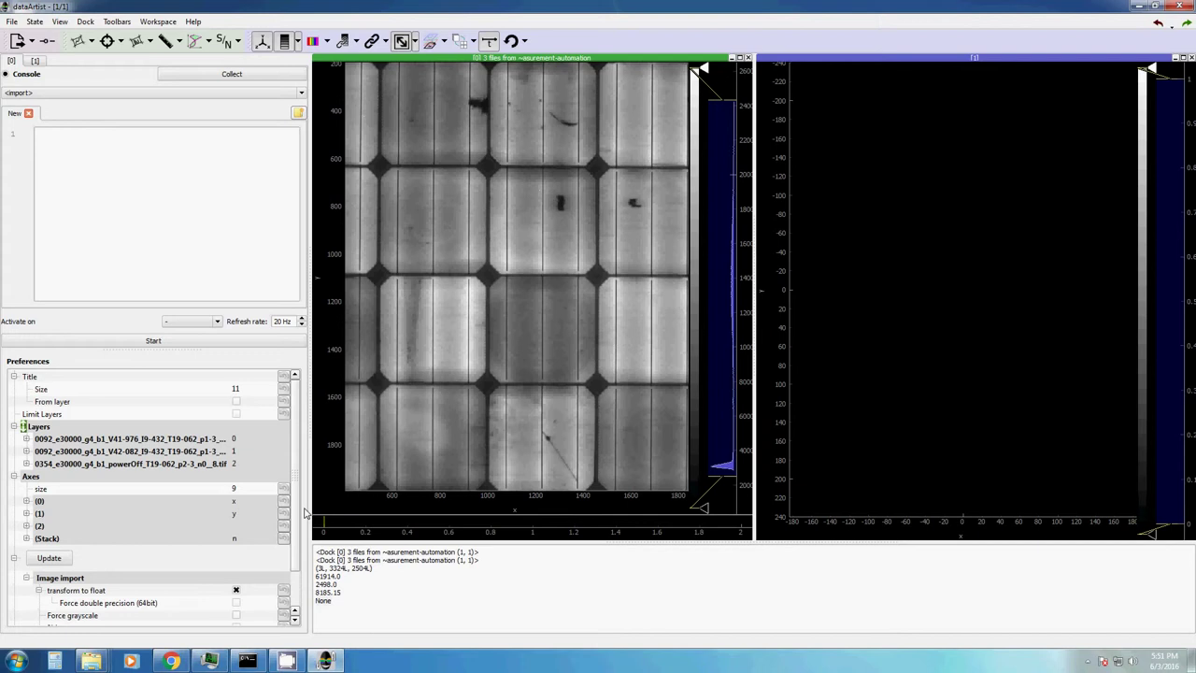
Step: Target the second display and run 'd.1 = d0.10-d0.11' to show the difference image
{"action": "left_click", "coordinate": [927, 211]}
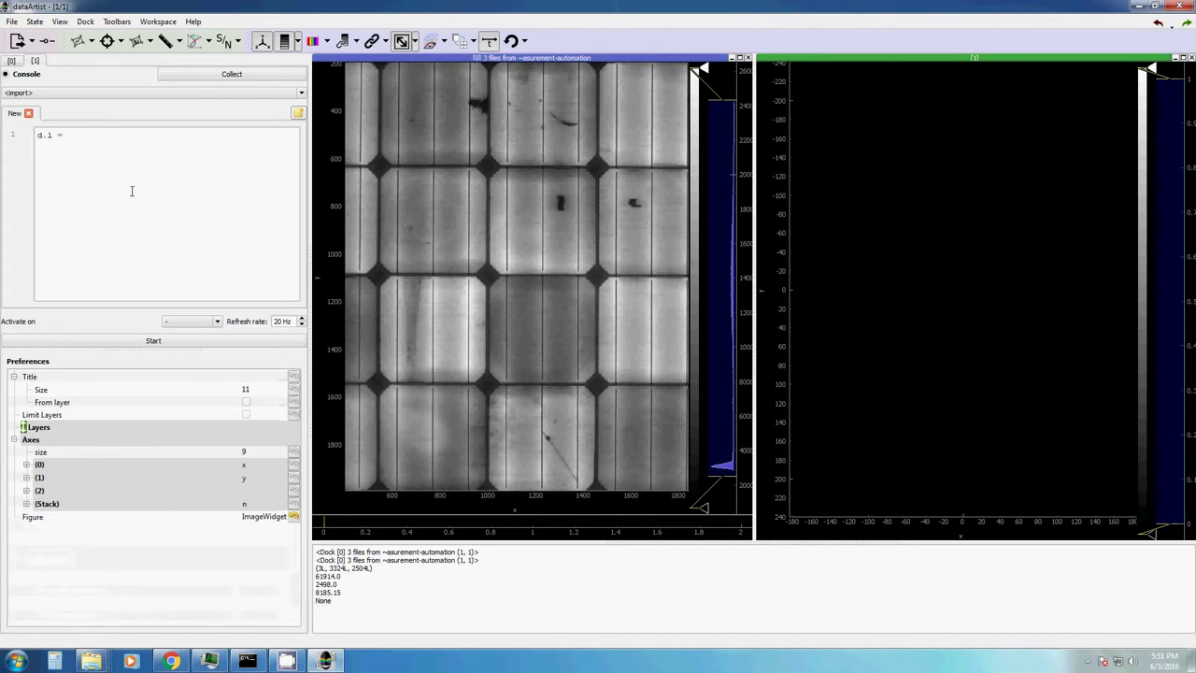
{"action": "left_click", "coordinate": [85, 134]}
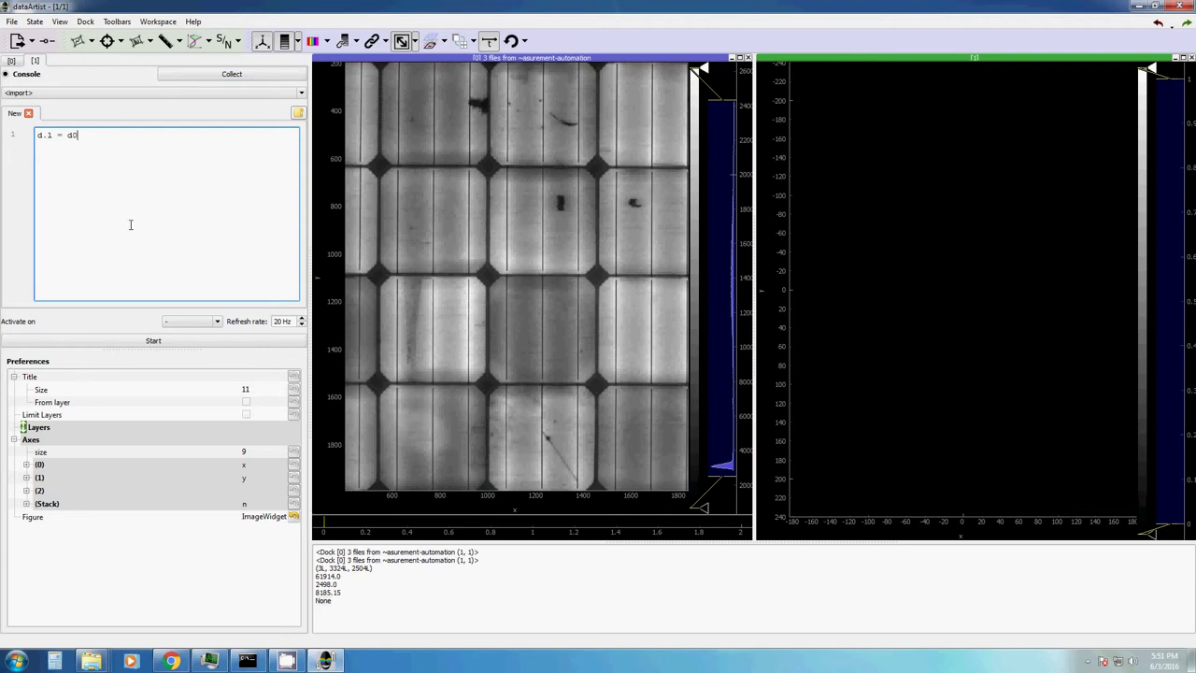
{"action": "type", "text": "d0.l1"}
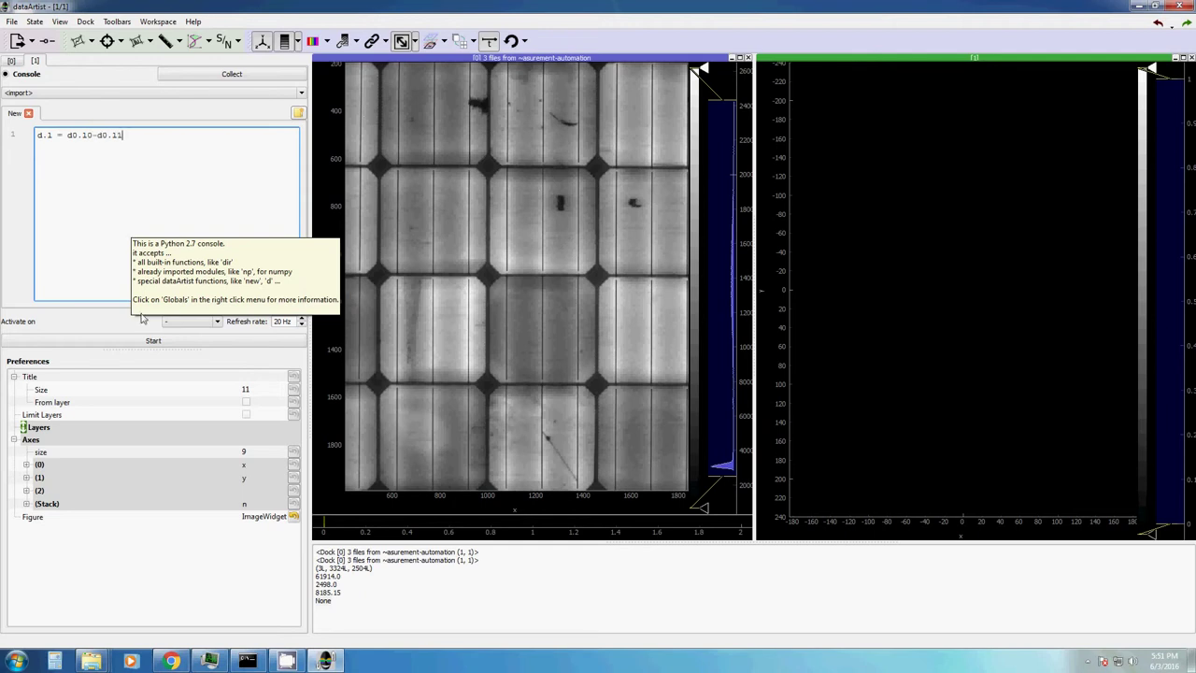
{"action": "left_click", "coordinate": [149, 340]}
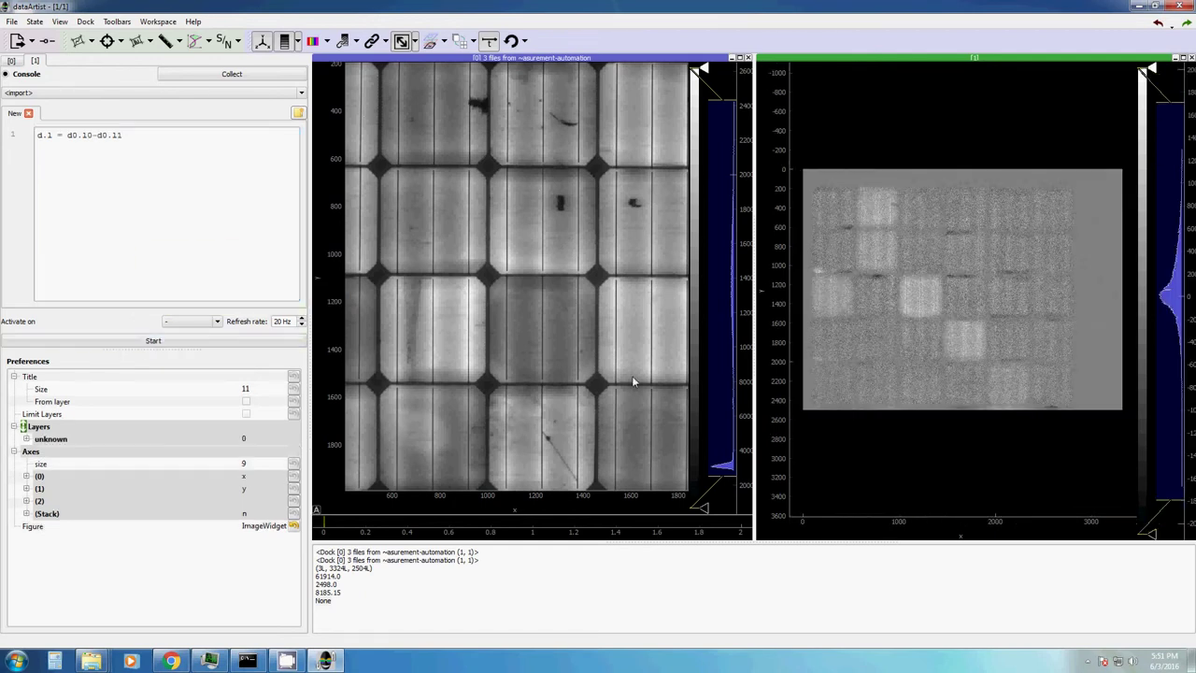
{"action": "scroll", "coordinate": [930, 239], "scroll_direction": "up", "scroll_amount": 3}
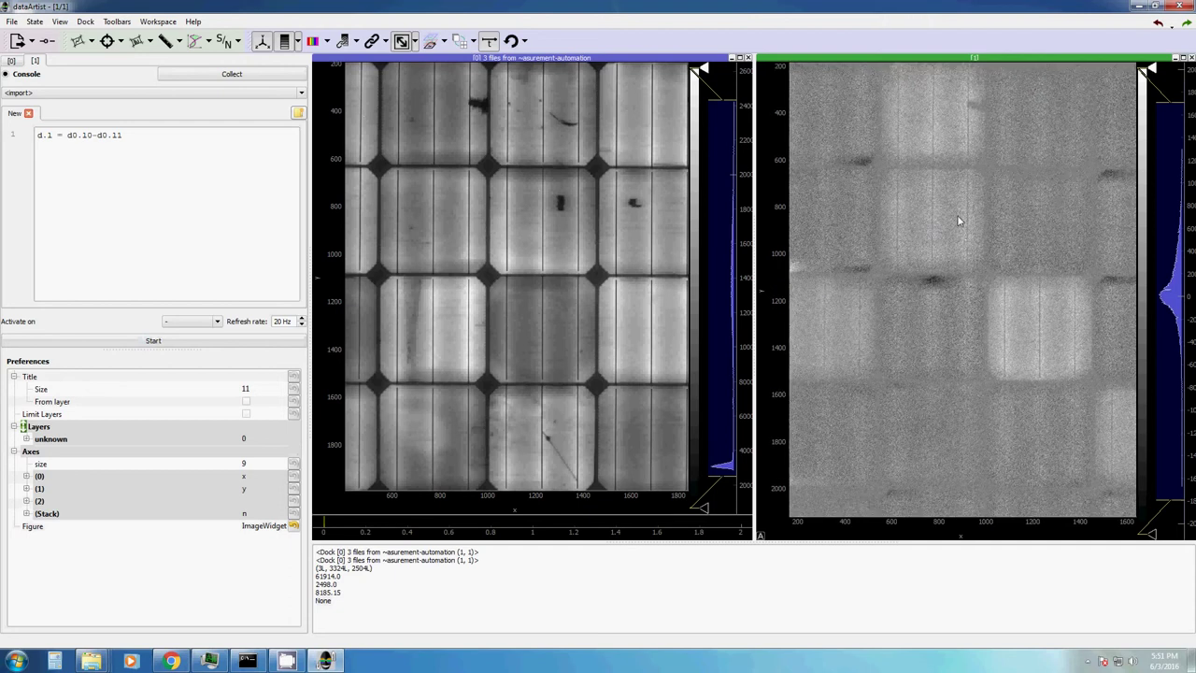
{"action": "scroll", "coordinate": [904, 295], "scroll_direction": "down", "scroll_amount": 2}
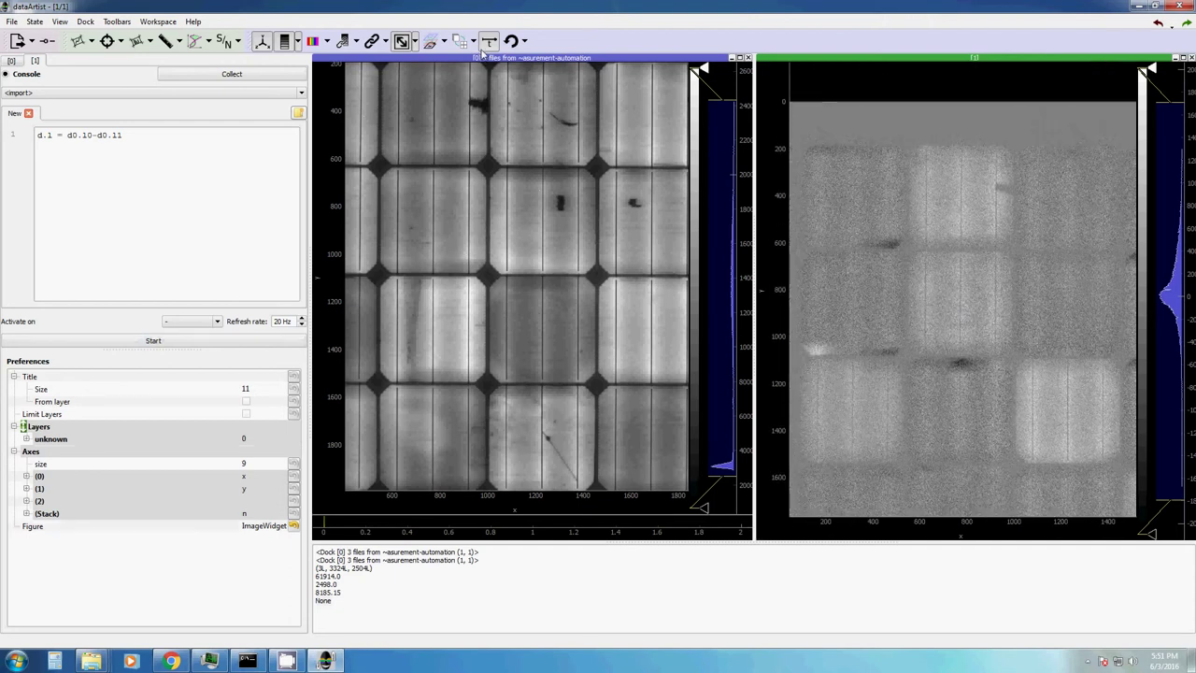
Step: Swap the minus for a plus and back, then delete the whole console line
{"action": "left_click", "coordinate": [135, 136]}
{"action": "left_click", "coordinate": [97, 137]}
{"action": "key", "text": "BackSpace"}
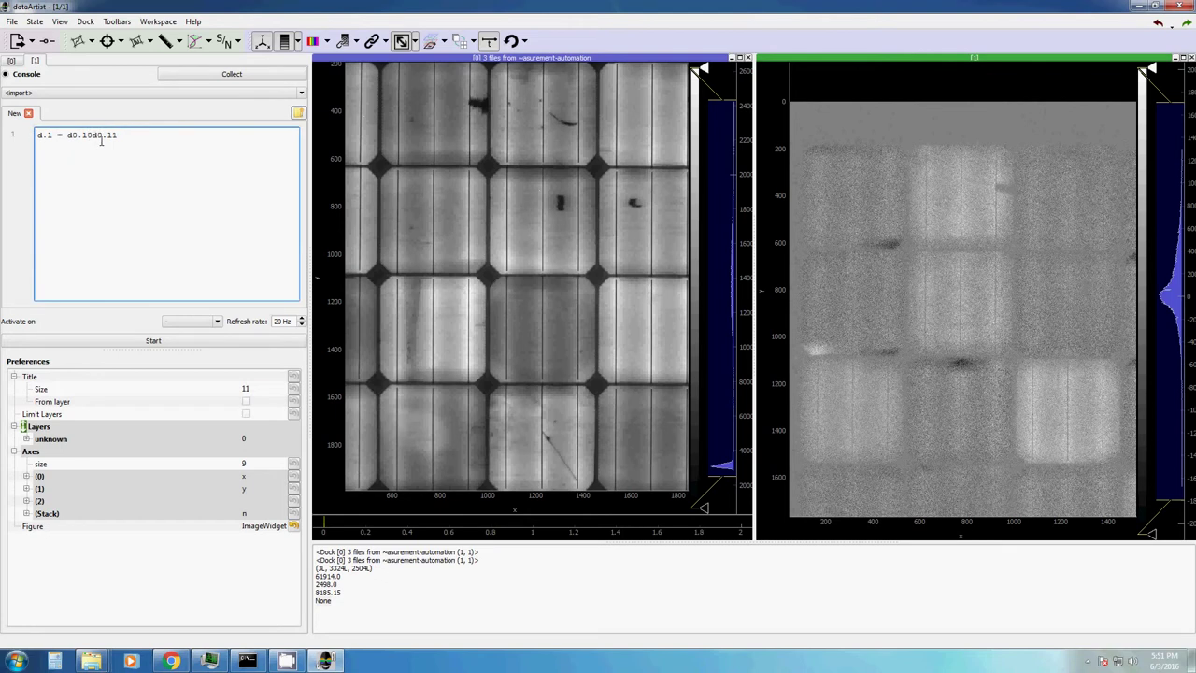
{"action": "type", "text": "+"}
{"action": "key", "text": "BackSpace"}
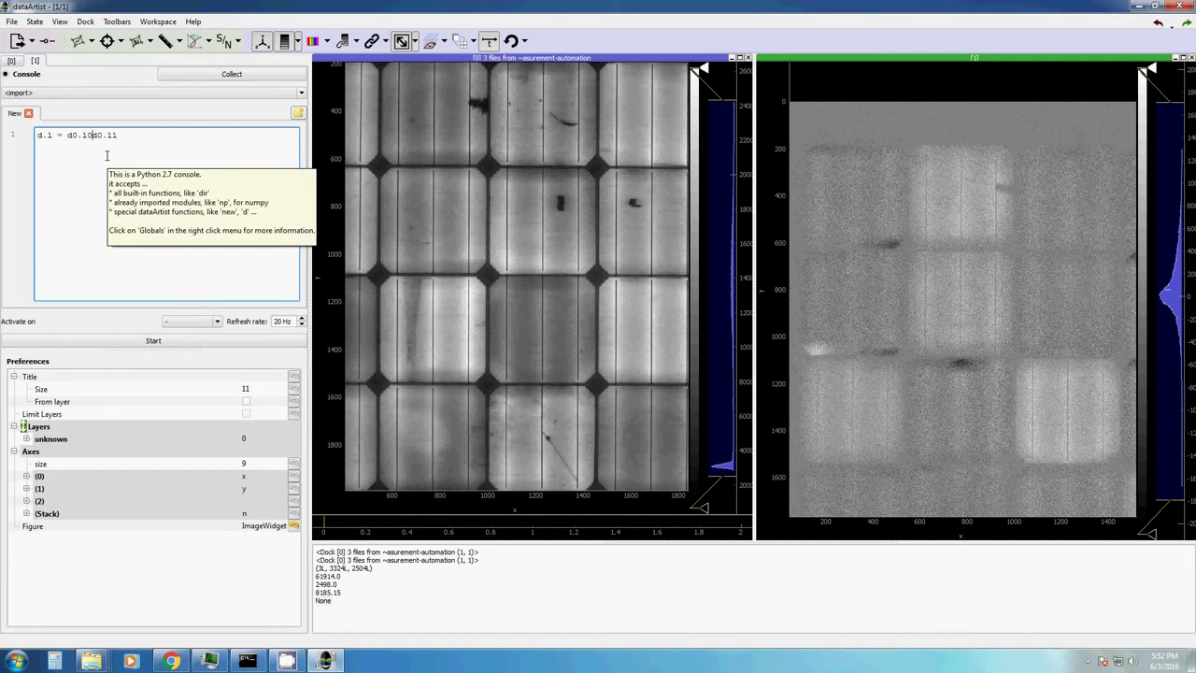
{"action": "left_click_drag", "start_coordinate": [128, 135], "coordinate": [19, 135]}
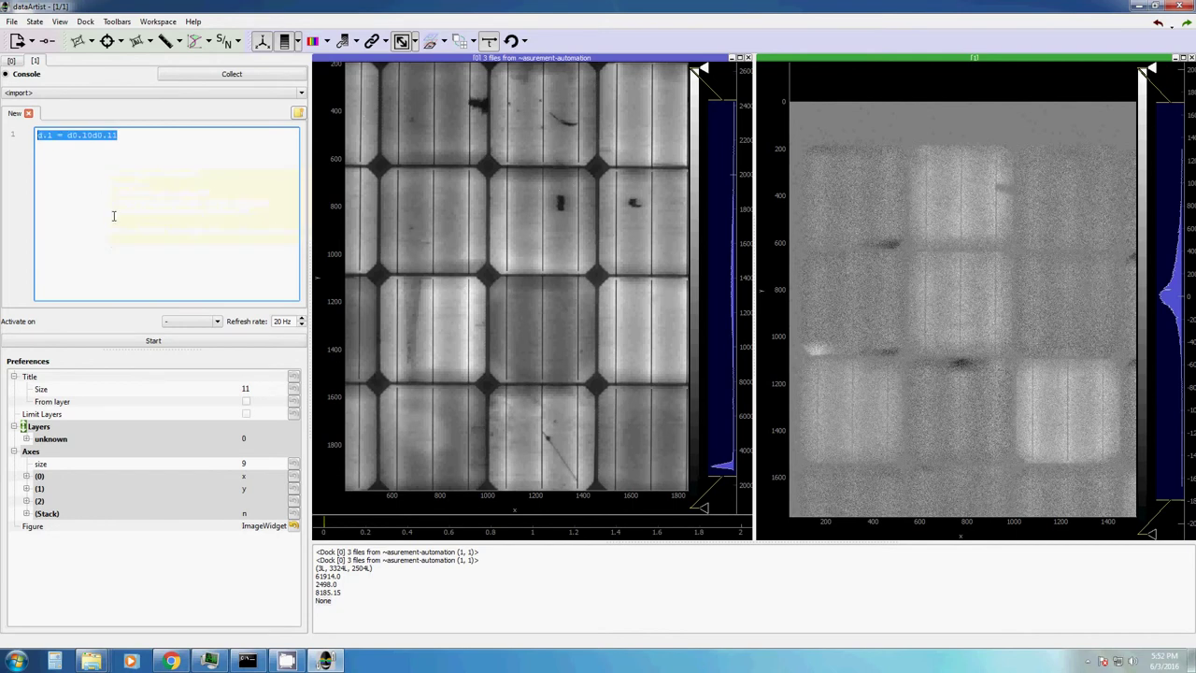
{"action": "key", "text": "BackSpace"}
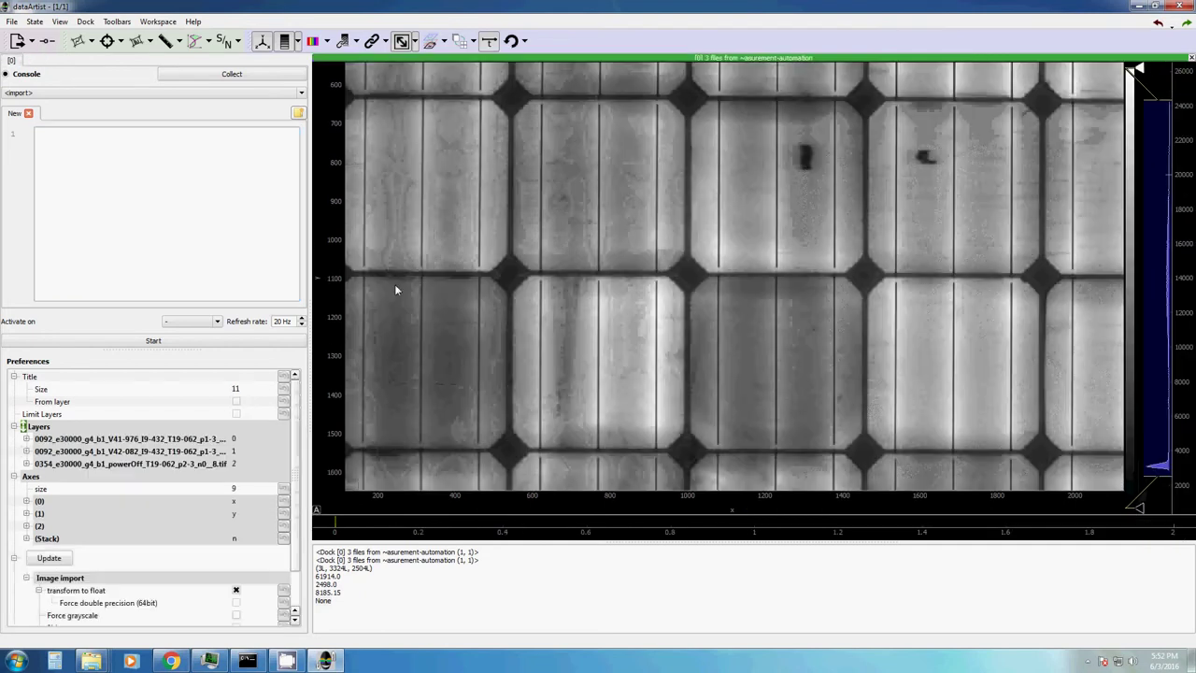
Step: Zoom out so the whole solar module image is visible in the remaining display
{"action": "scroll", "coordinate": [584, 252], "scroll_direction": "down", "scroll_amount": 5}
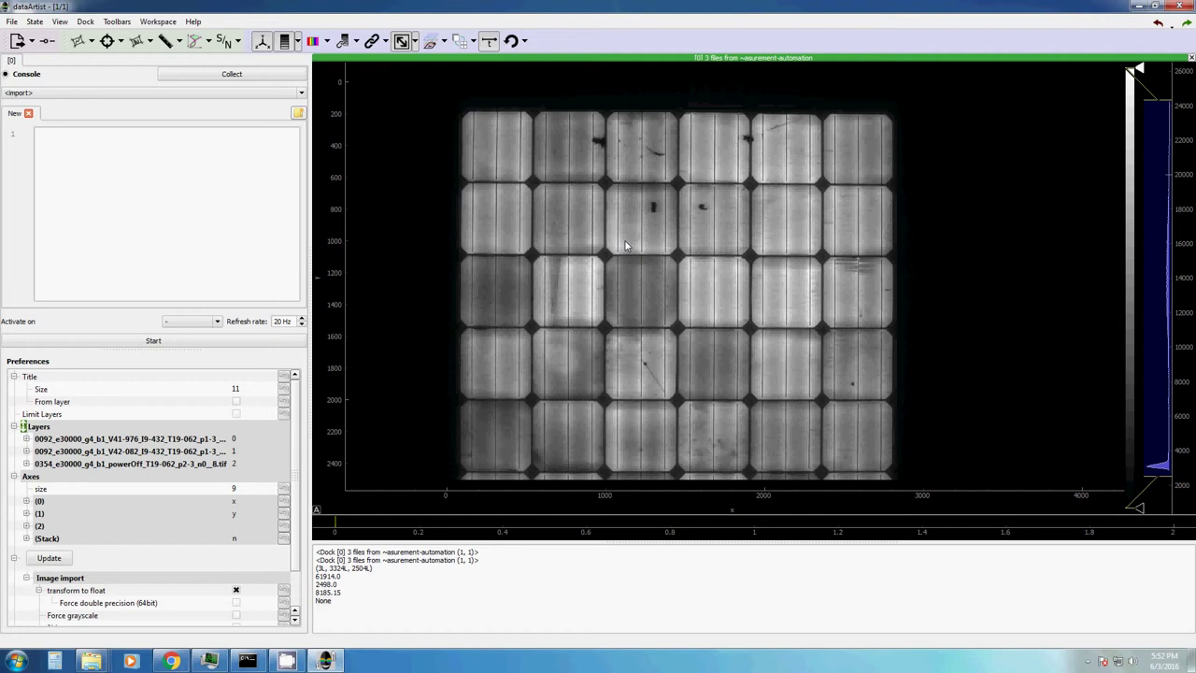
Step: Record d.tools['Axes'].click() into the console script and set Activate on to New Data
{"action": "left_click", "coordinate": [184, 155]}
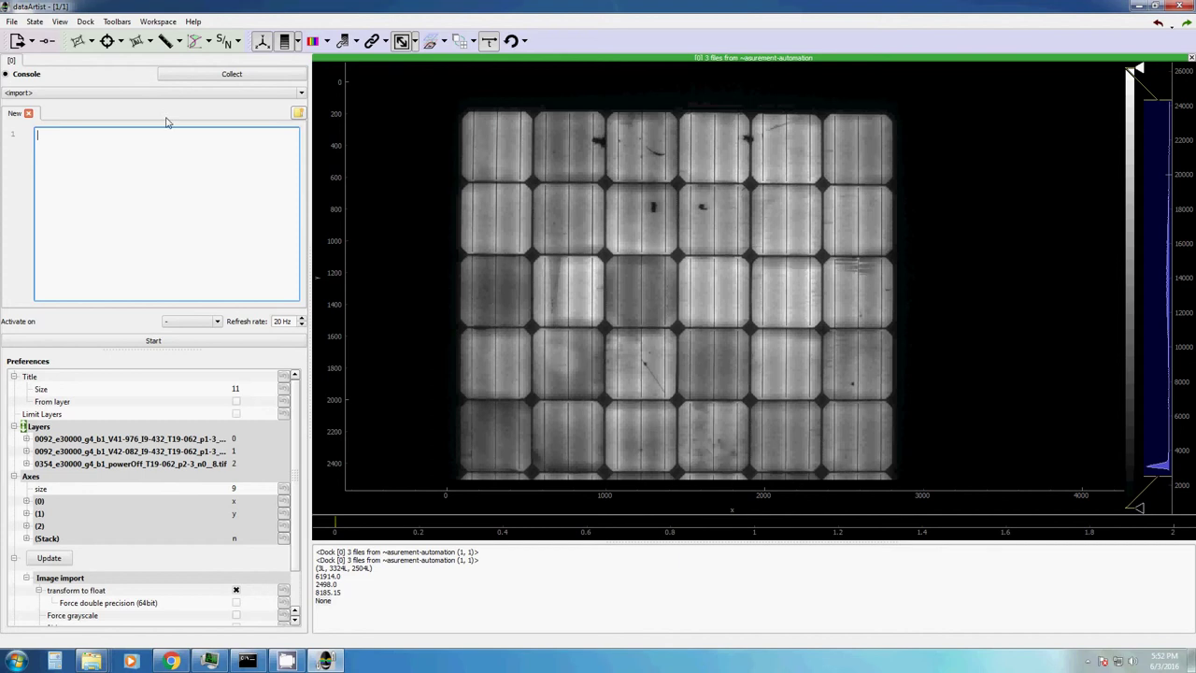
{"action": "left_click", "coordinate": [176, 79]}
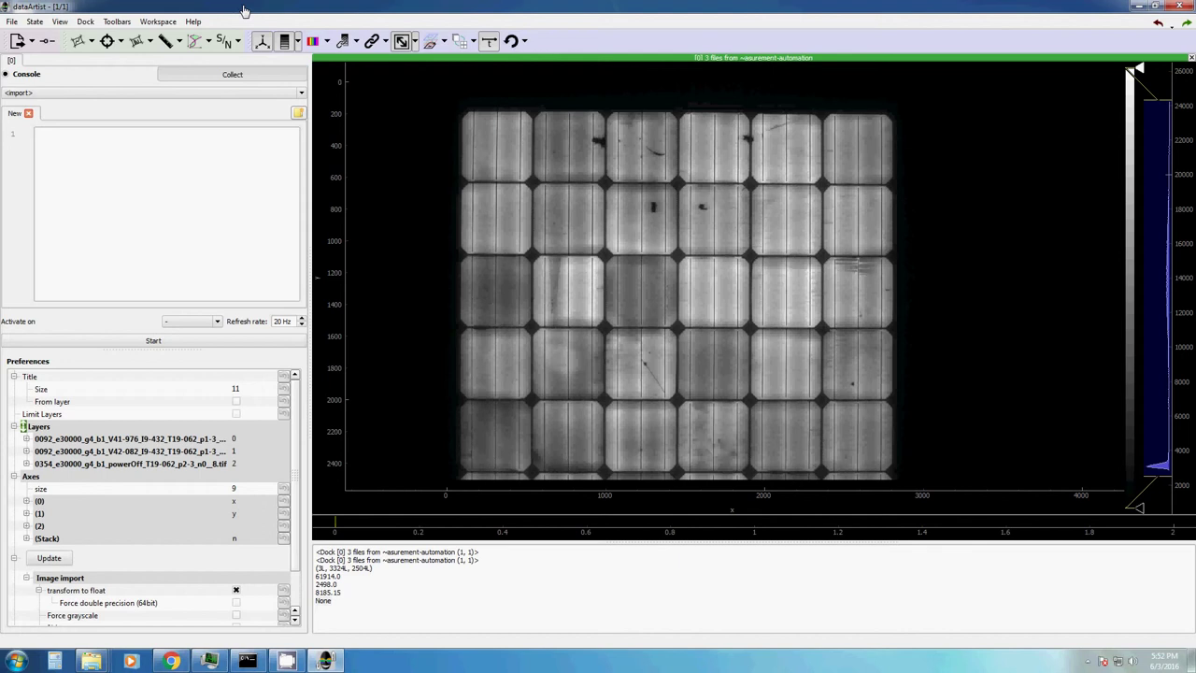
{"action": "left_click", "coordinate": [262, 41]}
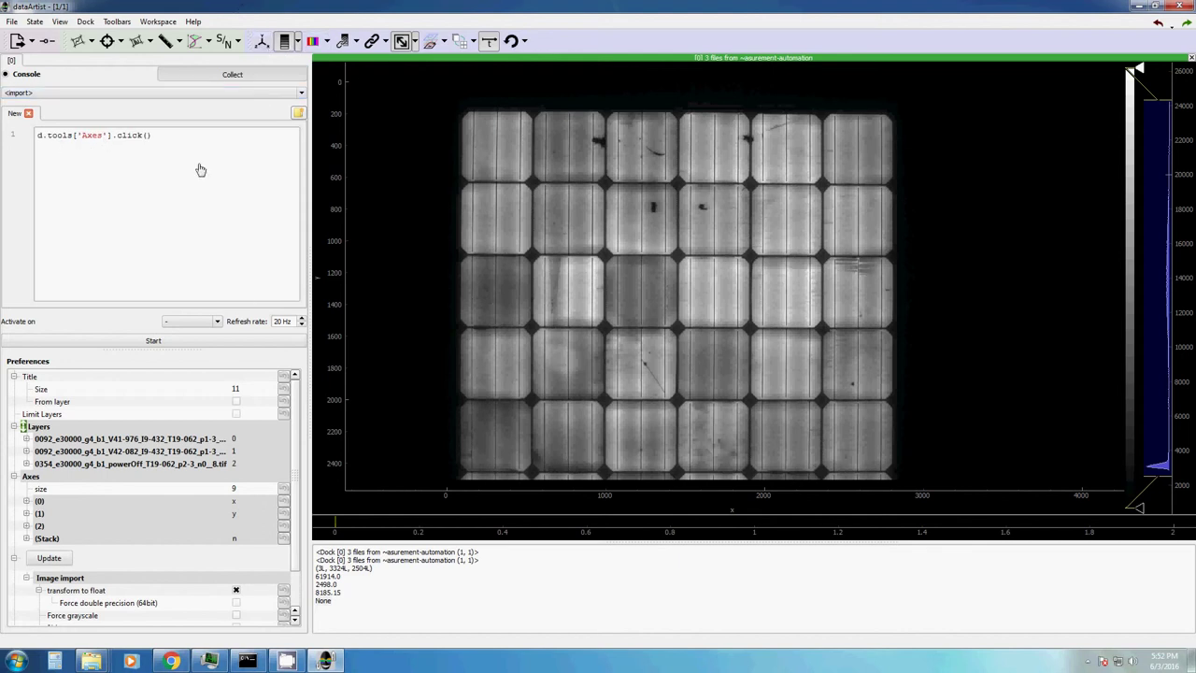
{"action": "left_click", "coordinate": [200, 322]}
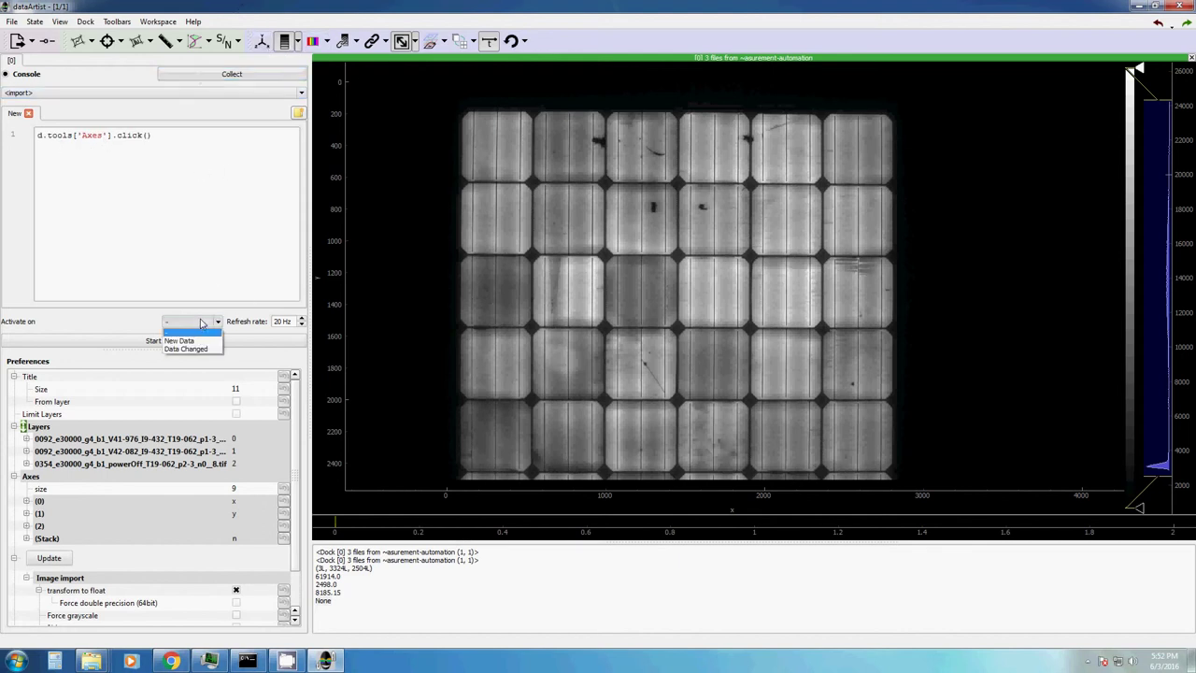
{"action": "left_click", "coordinate": [196, 340]}
{"action": "left_click", "coordinate": [274, 181]}
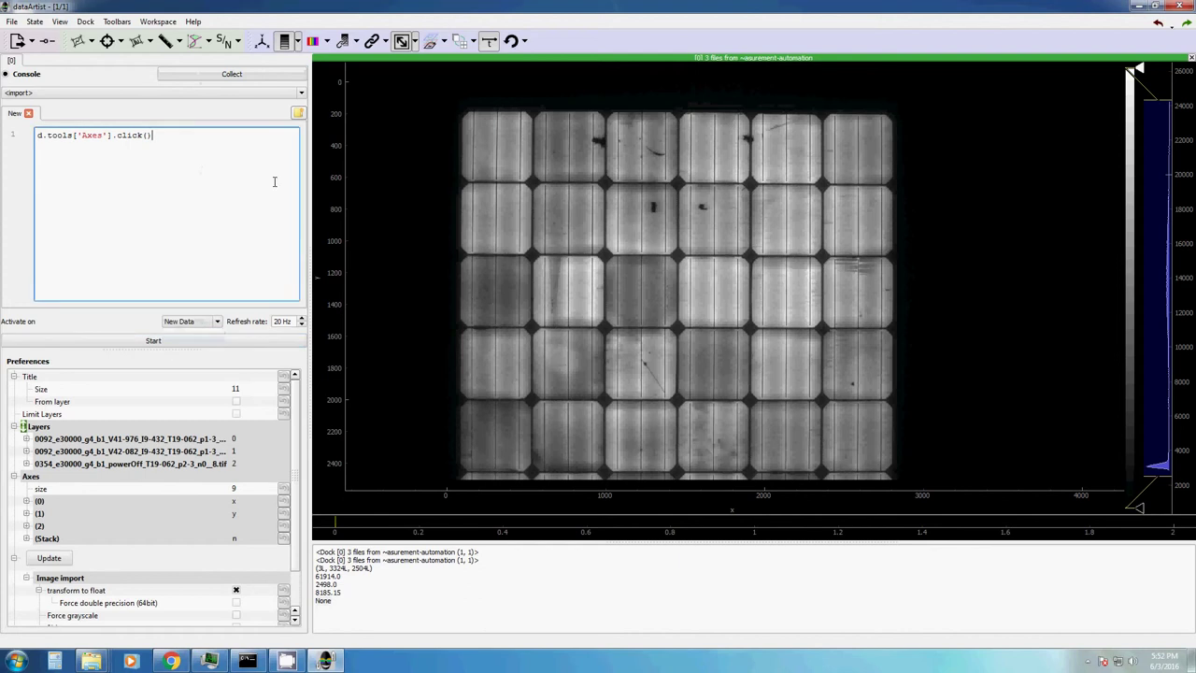
Step: Import another copy of the first module image into the current display
{"action": "mouse_move", "coordinate": [91, 660]}
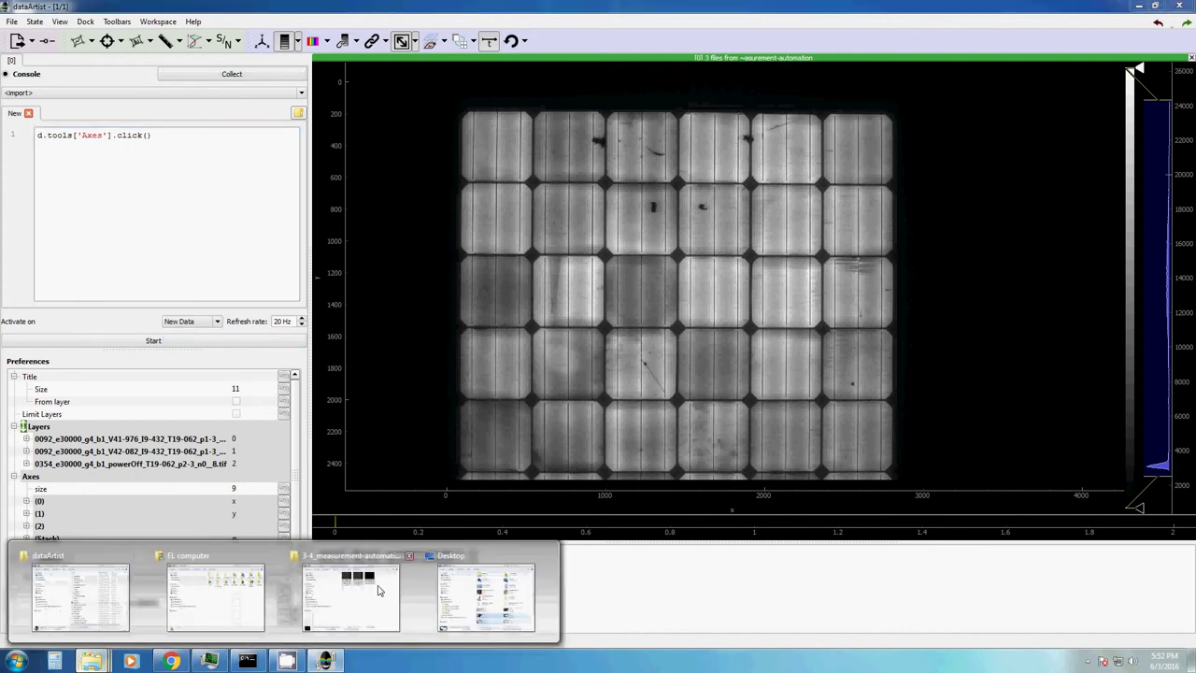
{"action": "left_click", "coordinate": [379, 589]}
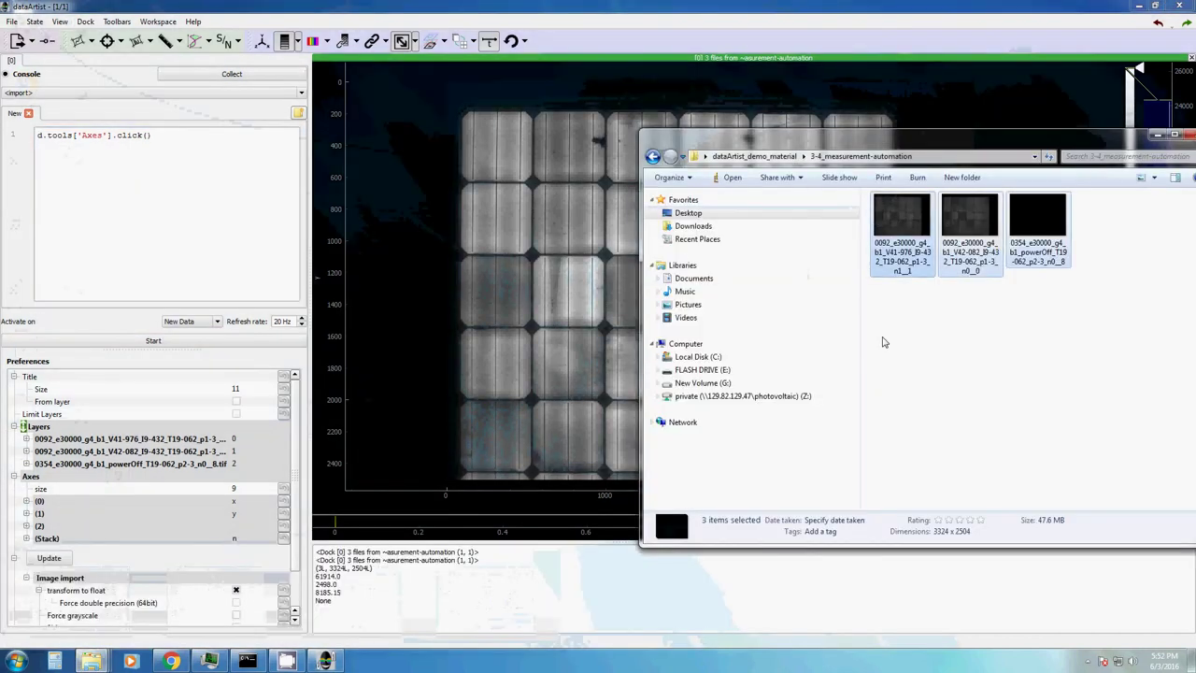
{"action": "left_click", "coordinate": [901, 229]}
{"action": "left_click_drag", "start_coordinate": [902, 229], "coordinate": [511, 221]}
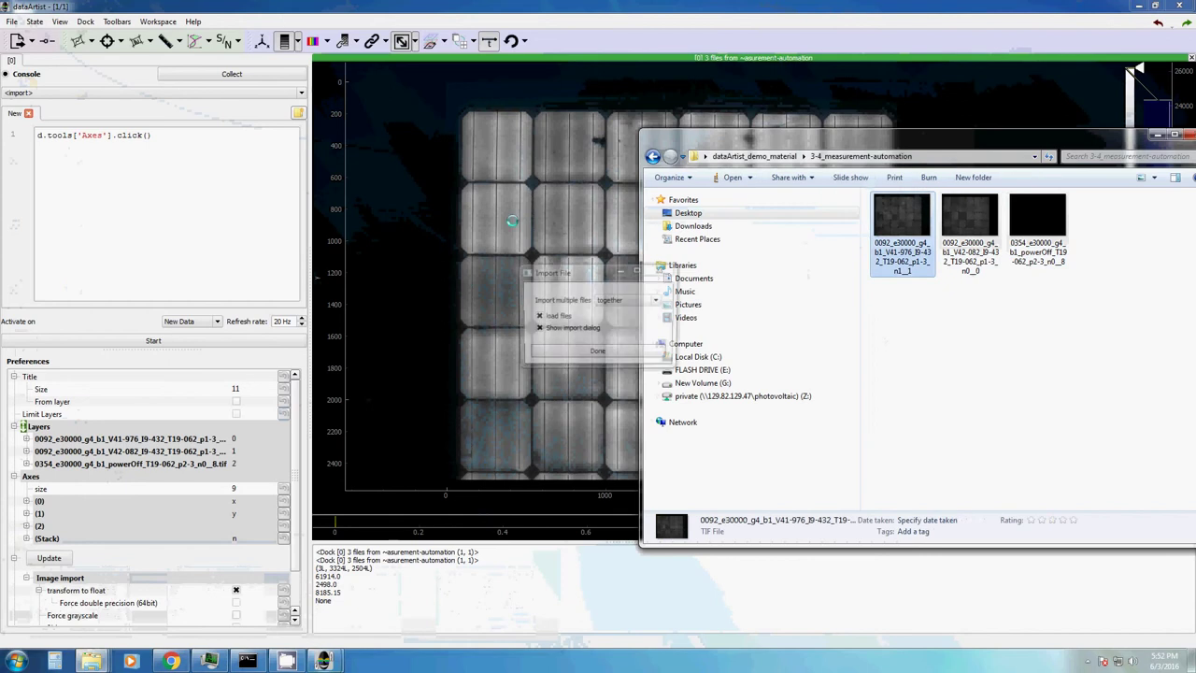
{"action": "left_click", "coordinate": [614, 301]}
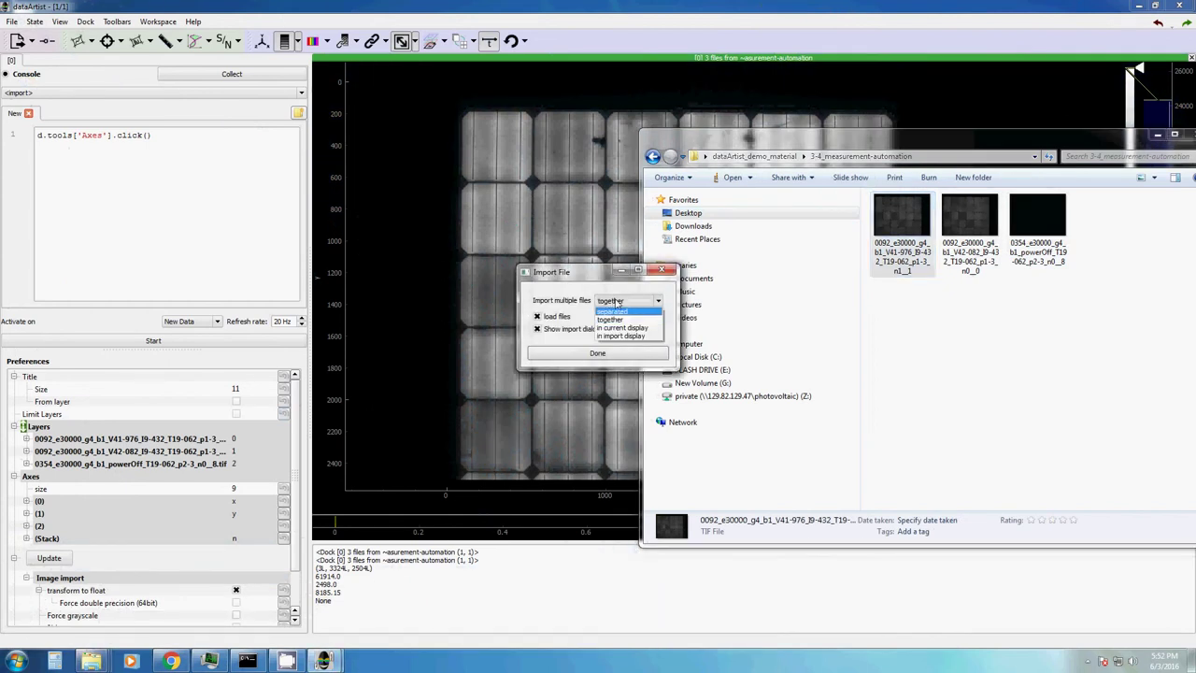
{"action": "left_click", "coordinate": [621, 328]}
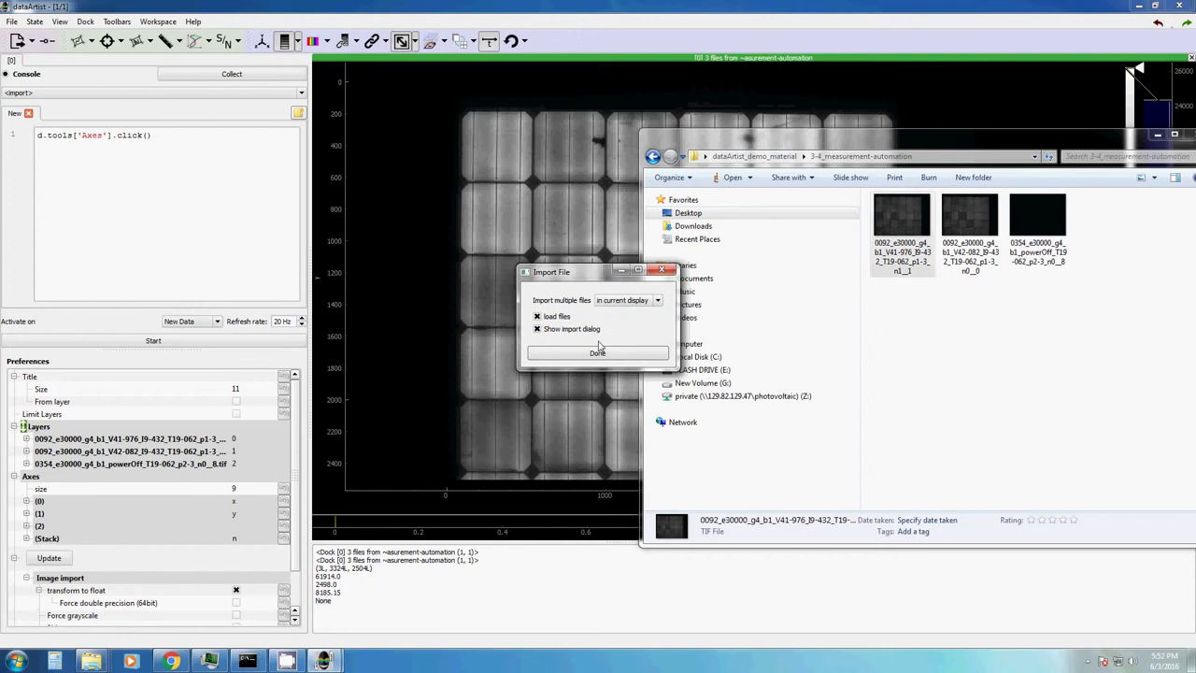
{"action": "left_click", "coordinate": [598, 351]}
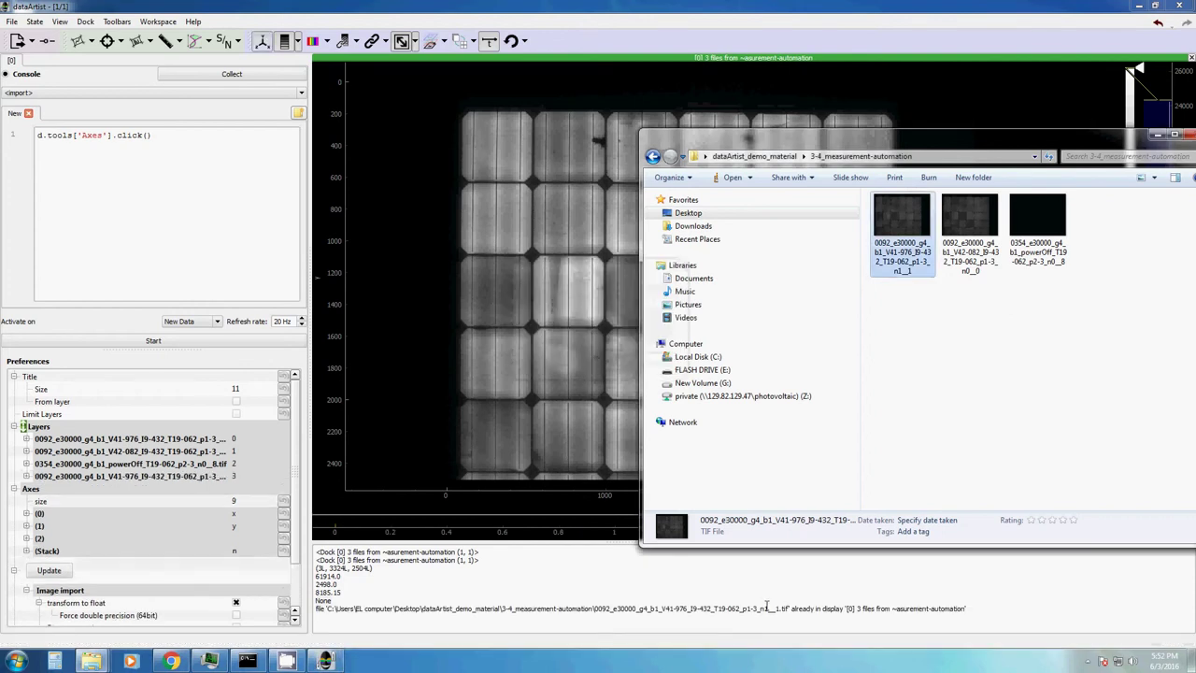
Step: Import EL_07_+01mm - 01.png from 2_structure/set_crop500to1500 into the current display
{"action": "left_click_drag", "start_coordinate": [764, 608], "coordinate": [916, 607]}
{"action": "key", "text": "alt+Tab"}
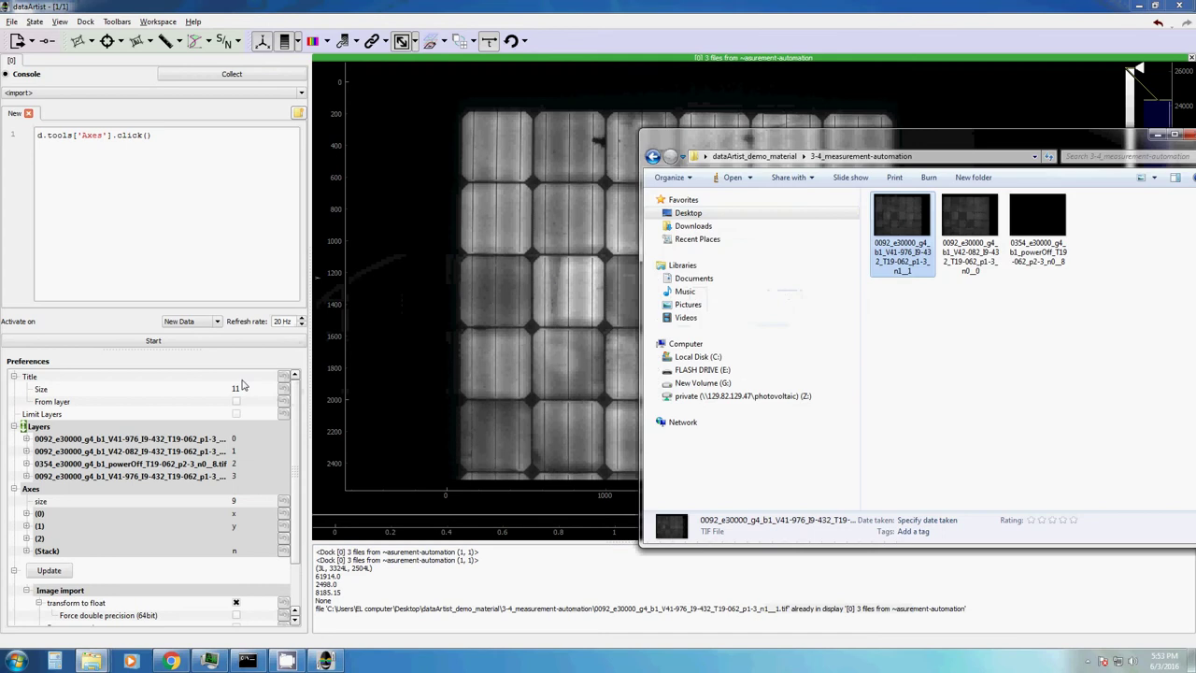
{"action": "left_click", "coordinate": [652, 156]}
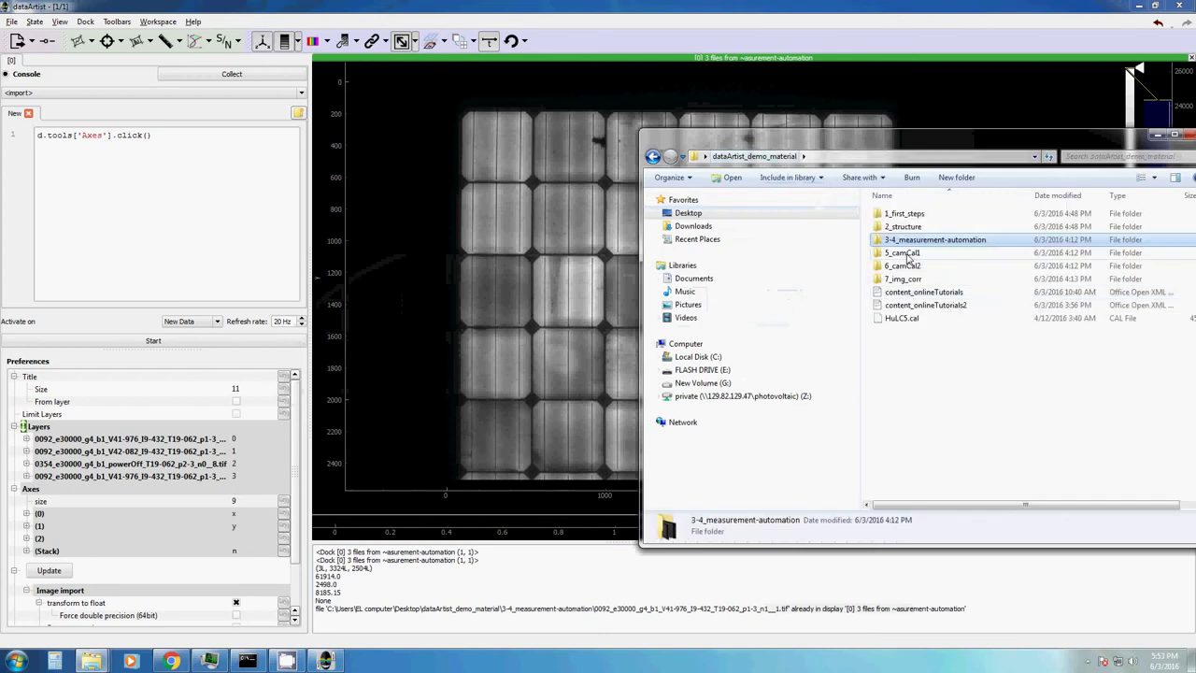
{"action": "double_click", "coordinate": [899, 227]}
{"action": "double_click", "coordinate": [899, 224]}
{"action": "left_click_drag", "start_coordinate": [970, 290], "coordinate": [588, 286]}
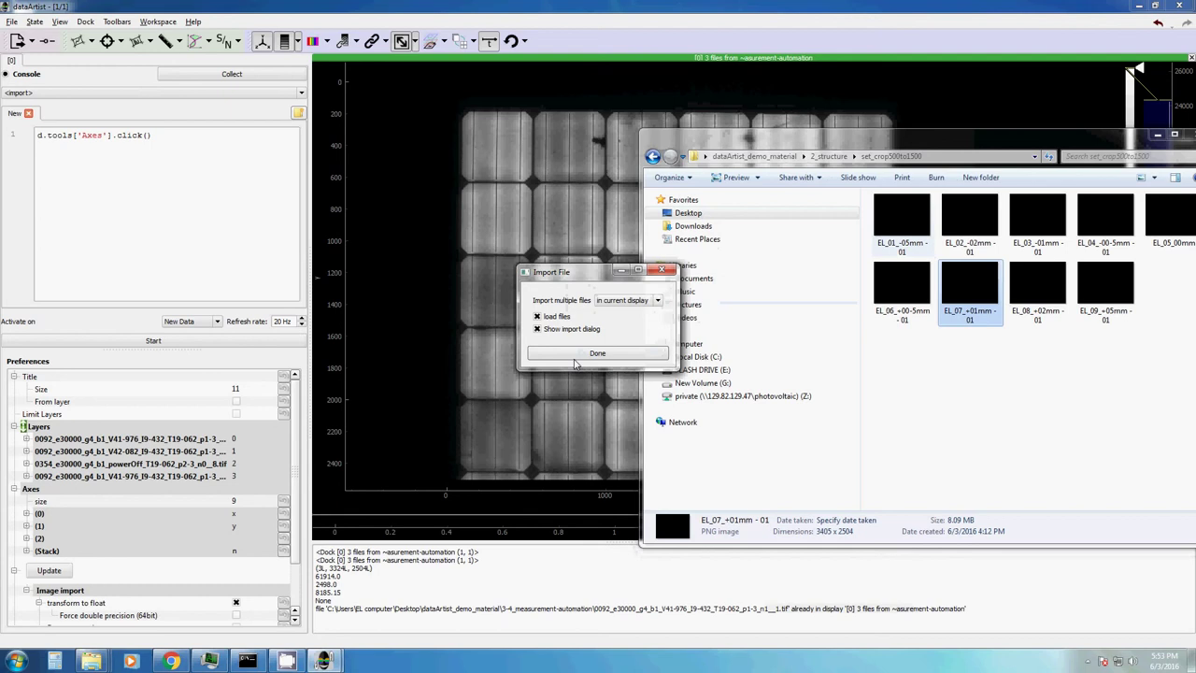
{"action": "left_click", "coordinate": [597, 353]}
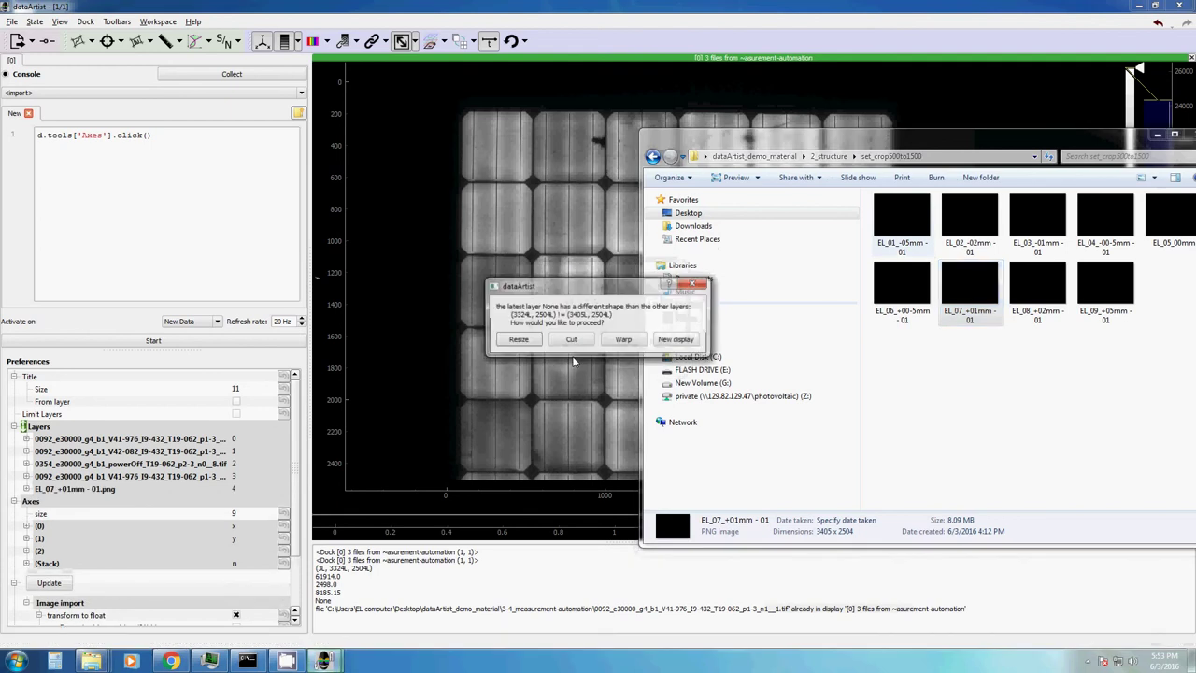
Step: Resize the EL_07 image to fit the other layers and lower the upper display level for high contrast
{"action": "left_click_drag", "start_coordinate": [984, 141], "coordinate": [792, 141]}
{"action": "left_click", "coordinate": [964, 135]}
{"action": "left_click_drag", "start_coordinate": [600, 291], "coordinate": [616, 208]}
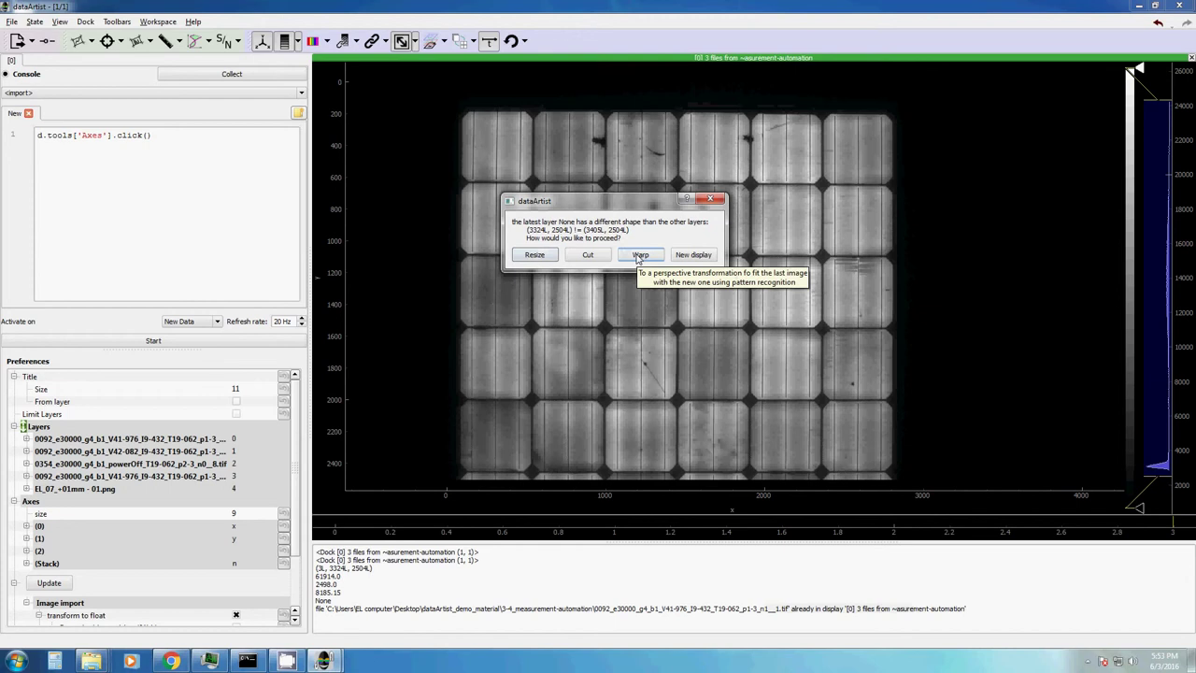
{"action": "left_click", "coordinate": [534, 255]}
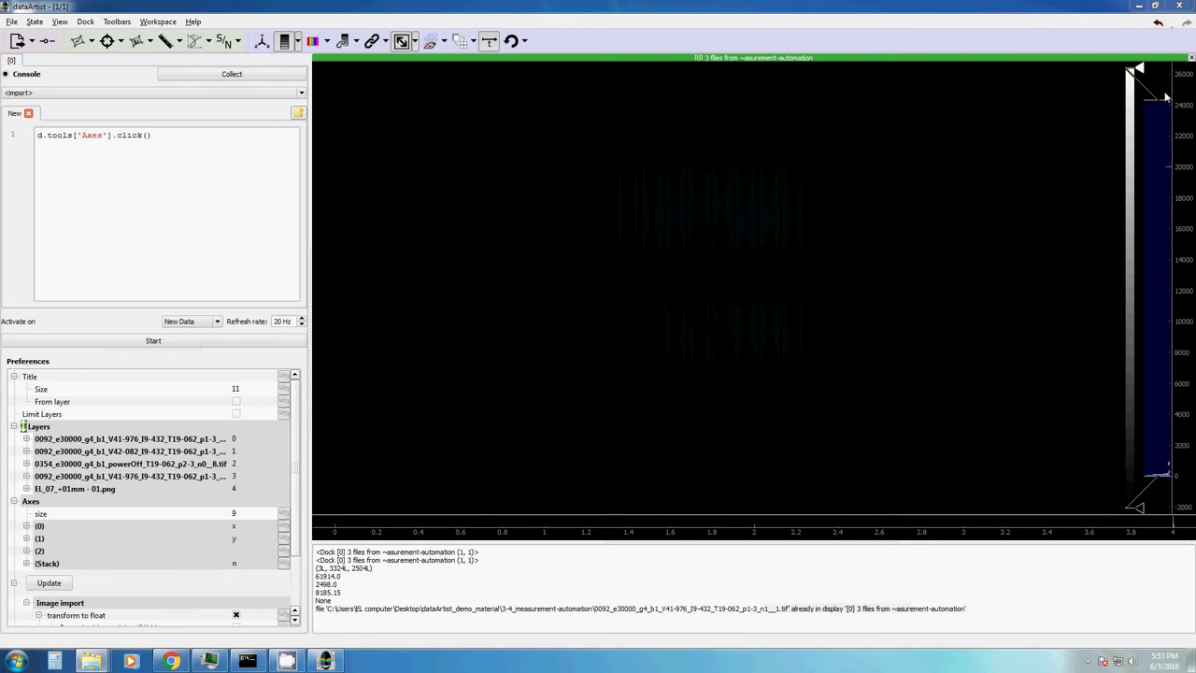
{"action": "mouse_move", "coordinate": [1168, 97]}
{"action": "left_mouse_down"}
{"action": "mouse_move", "coordinate": [1170, 462]}
{"action": "mouse_move", "coordinate": [1158, 428]}
{"action": "mouse_move", "coordinate": [1157, 259]}
{"action": "left_mouse_up"}
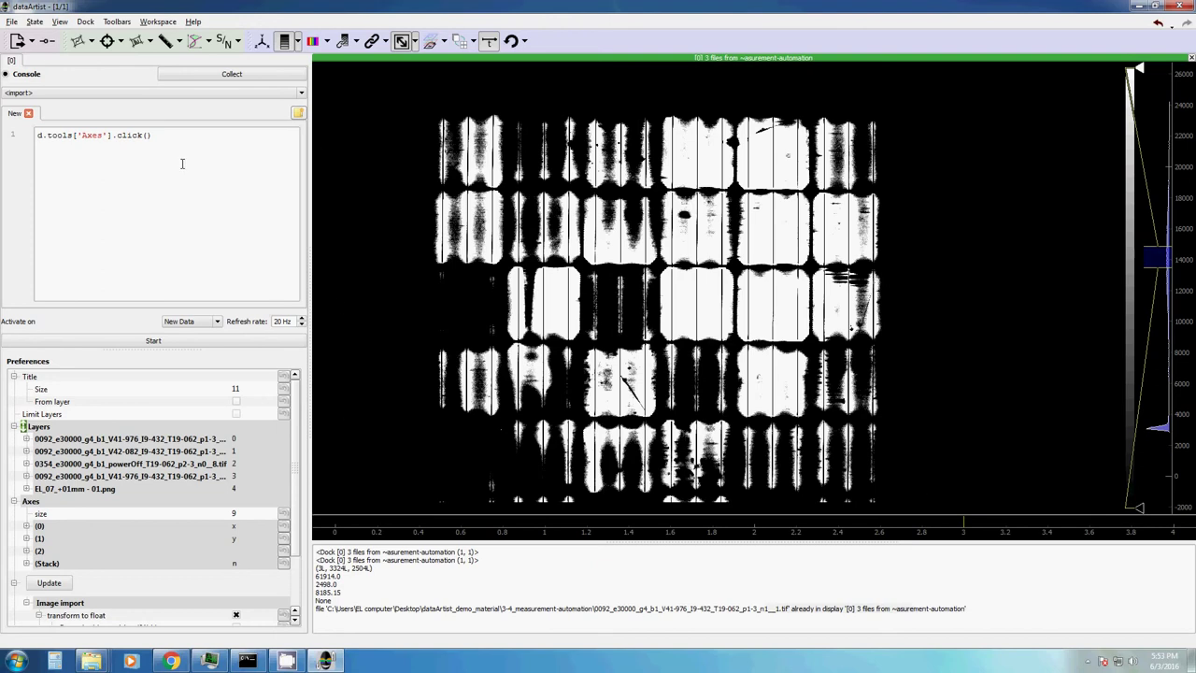
{"action": "mouse_move", "coordinate": [167, 135]}
{"action": "left_mouse_down"}
{"action": "mouse_move", "coordinate": [37, 136]}
{"action": "mouse_move", "coordinate": [152, 135]}
{"action": "left_mouse_up"}
Step: Edit the script to 'print d.tools.keys()' and run it to list tool names
{"action": "left_click", "coordinate": [42, 137]}
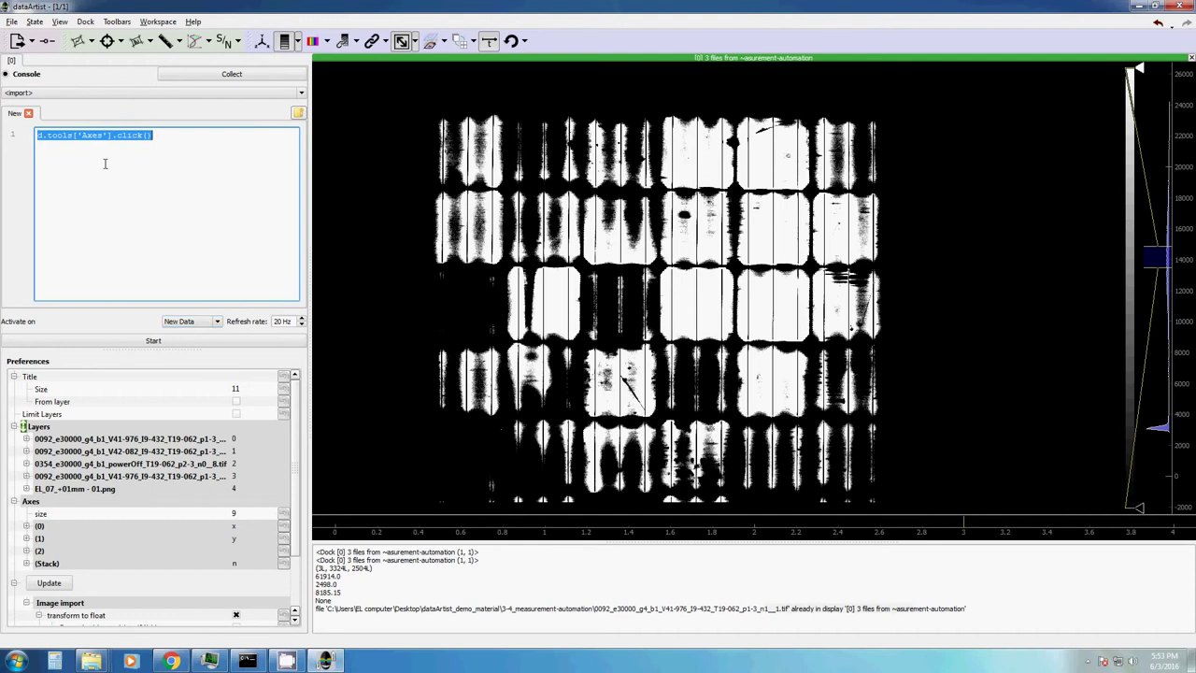
{"action": "left_click", "coordinate": [46, 134]}
{"action": "left_click_drag", "start_coordinate": [42, 135], "coordinate": [152, 135]}
{"action": "left_click", "coordinate": [14, 149]}
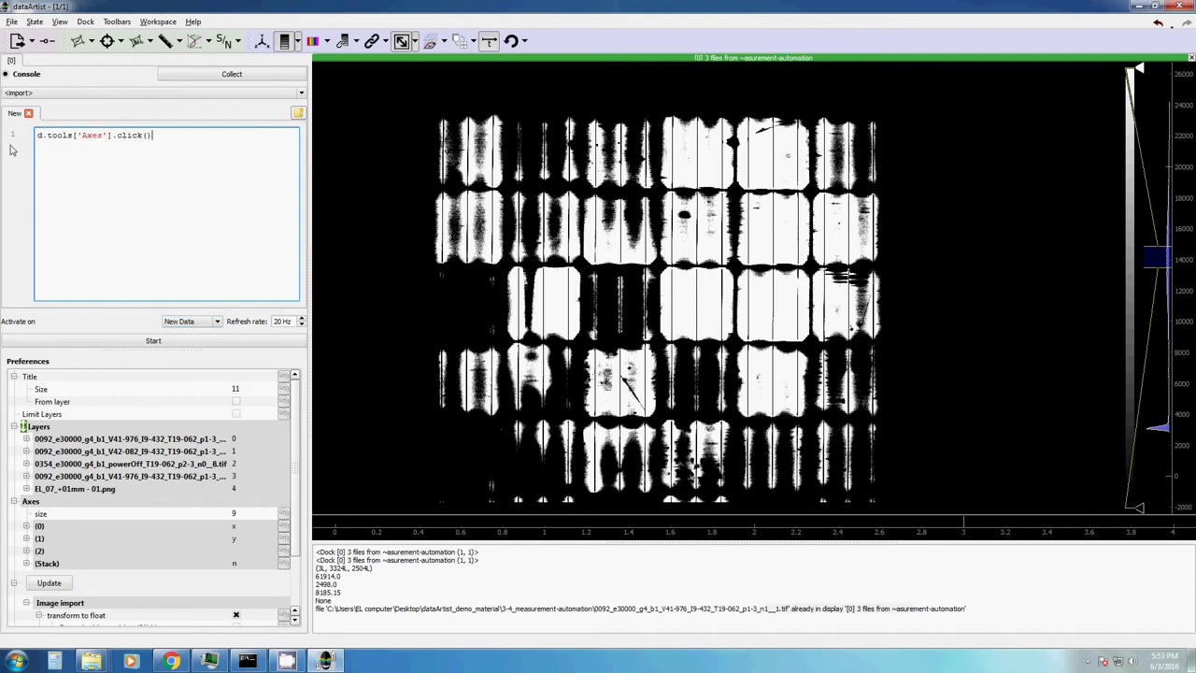
{"action": "left_click_drag", "start_coordinate": [37, 135], "coordinate": [73, 137]}
{"action": "left_click", "coordinate": [164, 135]}
{"action": "key", "text": "BackSpace"}
{"action": "key", "text": "BackSpace"}
{"action": "key", "text": "BackSpace"}
{"action": "key", "text": "BackSpace"}
{"action": "key", "text": "BackSpace"}
{"action": "key", "text": "BackSpace"}
{"action": "key", "text": "BackSpace"}
{"action": "key", "text": "BackSpace"}
{"action": "key", "text": "BackSpace"}
{"action": "key", "text": "BackSpace"}
{"action": "key", "text": "BackSpace"}
{"action": "key", "text": "BackSpace"}
{"action": "key", "text": "BackSpace"}
{"action": "key", "text": "BackSpace"}
{"action": "key", "text": "Home"}
{"action": "type", "text": "print"}
{"action": "left_click", "coordinate": [154, 339]}
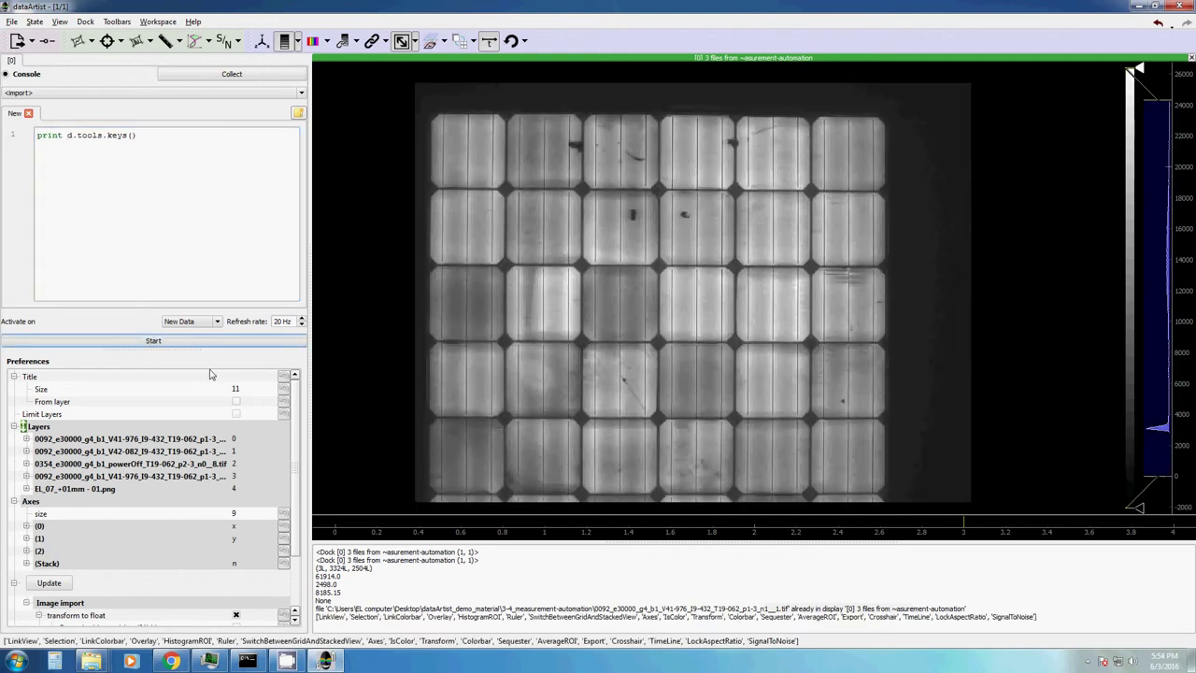
Step: Enable the Calibration toolbar and rerun the script to list all tool names
{"action": "left_click_drag", "start_coordinate": [1048, 616], "coordinate": [316, 616]}
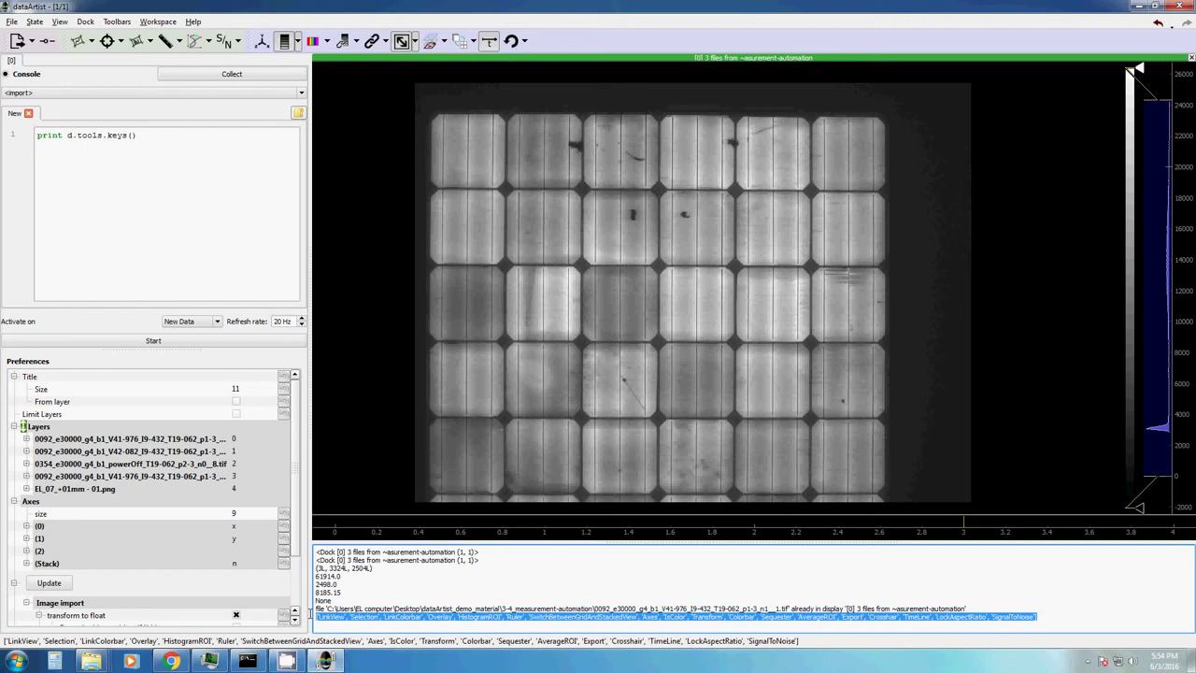
{"action": "left_click", "coordinate": [76, 160]}
{"action": "left_click", "coordinate": [117, 21]}
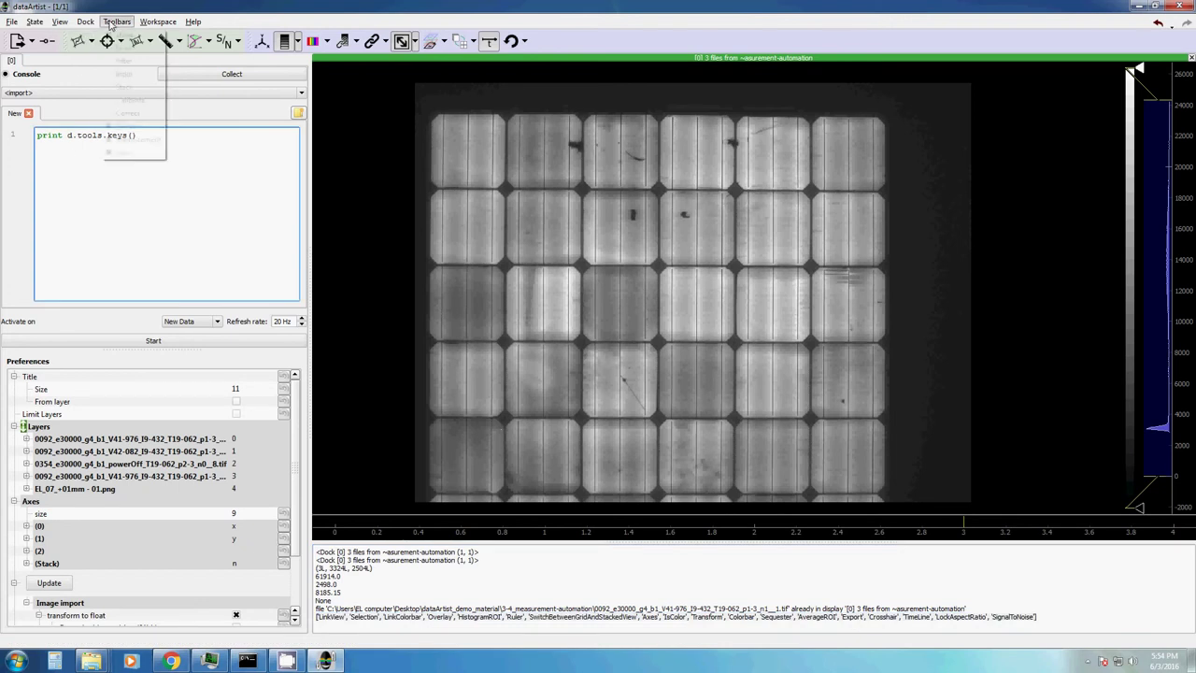
{"action": "left_click", "coordinate": [121, 100]}
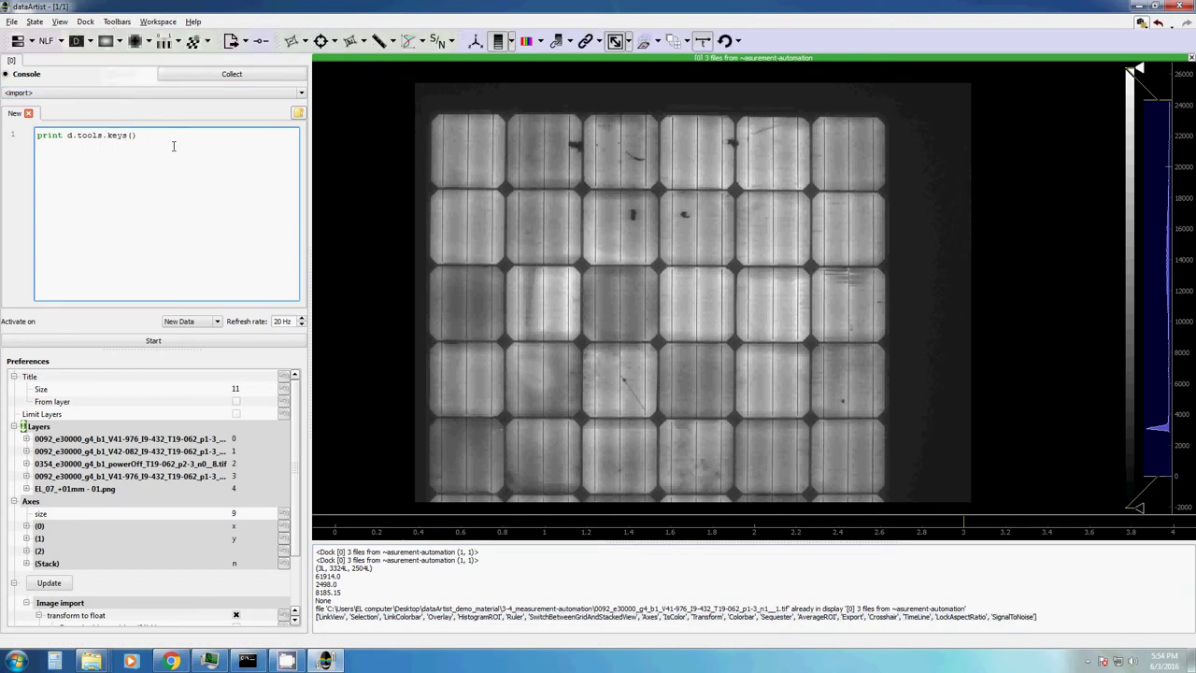
{"action": "left_click", "coordinate": [123, 345]}
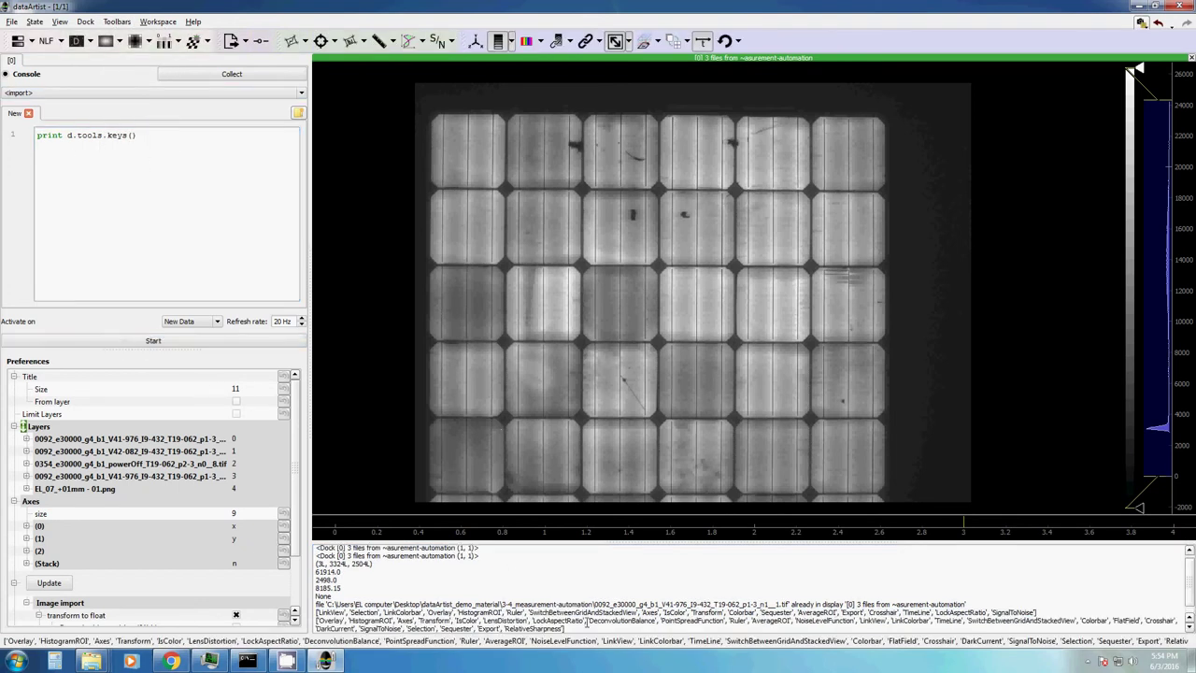
{"action": "left_click", "coordinate": [171, 147]}
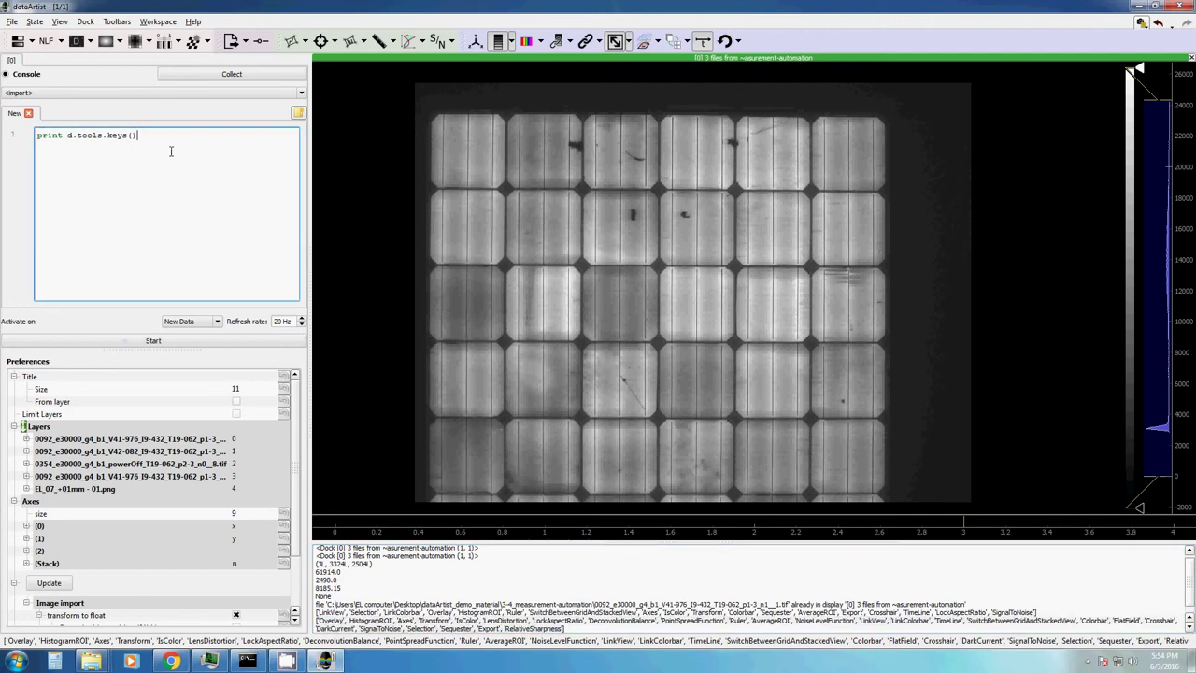
Step: Record the Export tool's Type setting as a new script line below the print statement
{"action": "key", "text": "BackSpace"}
{"action": "key", "text": "BackSpace"}
{"action": "key", "text": "BackSpace"}
{"action": "key", "text": "BackSpace"}
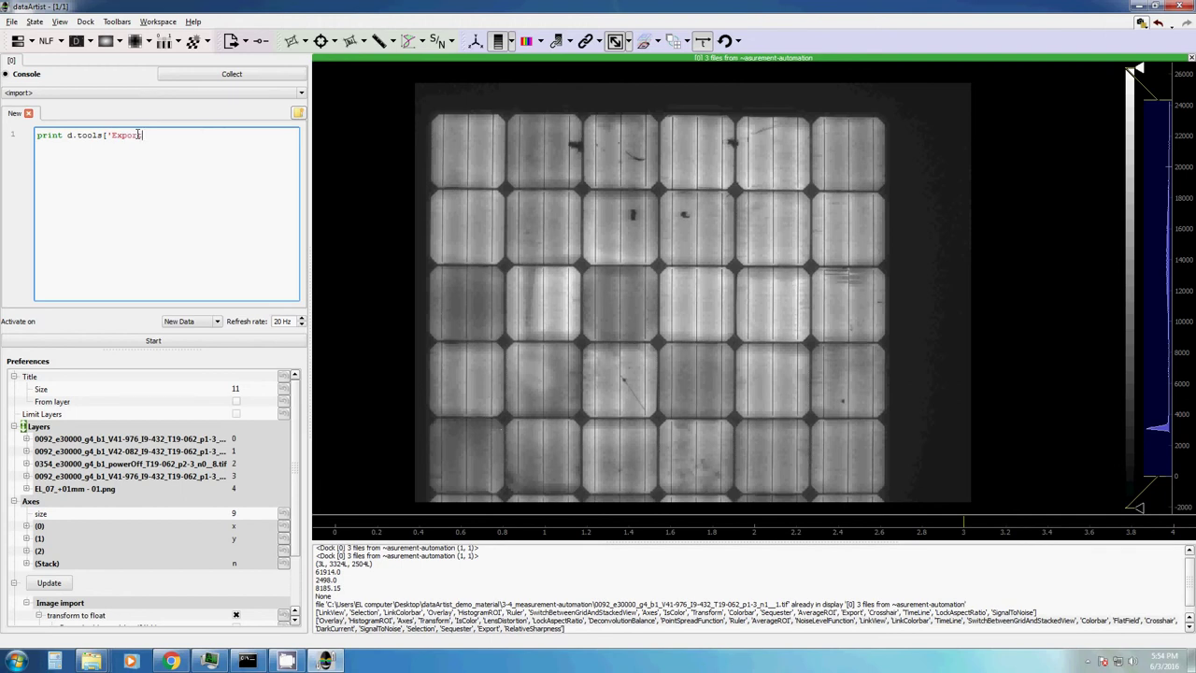
{"action": "key", "text": "Return"}
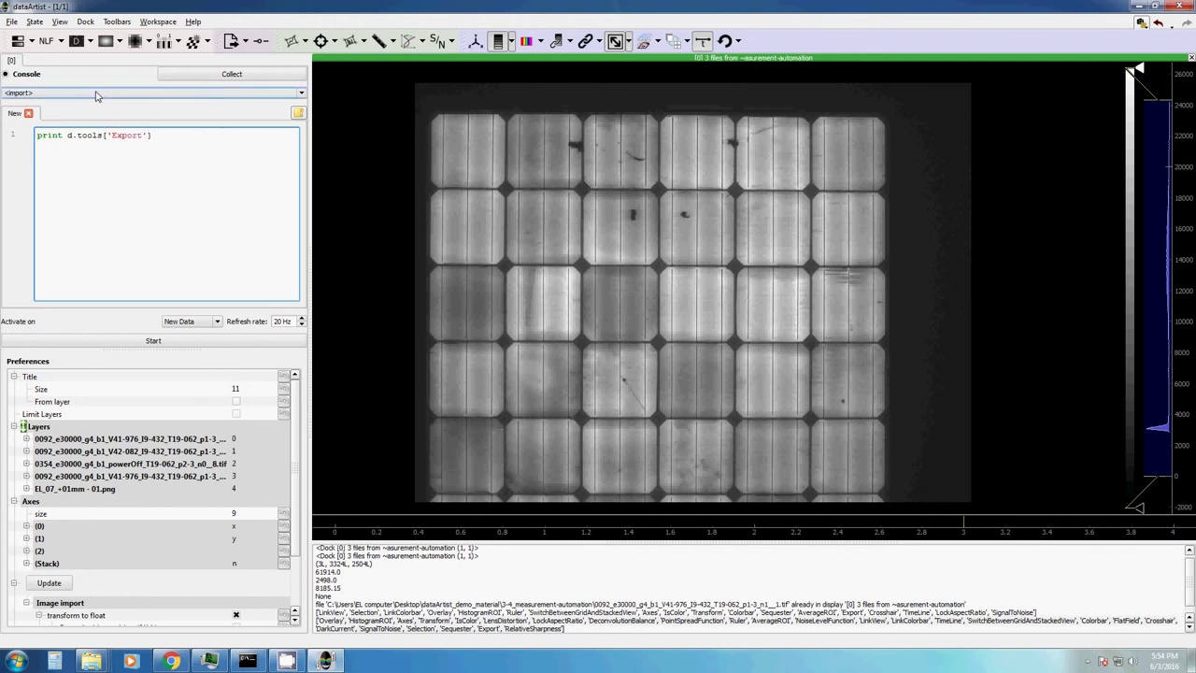
{"action": "left_click", "coordinate": [204, 74]}
{"action": "left_click", "coordinate": [245, 41]}
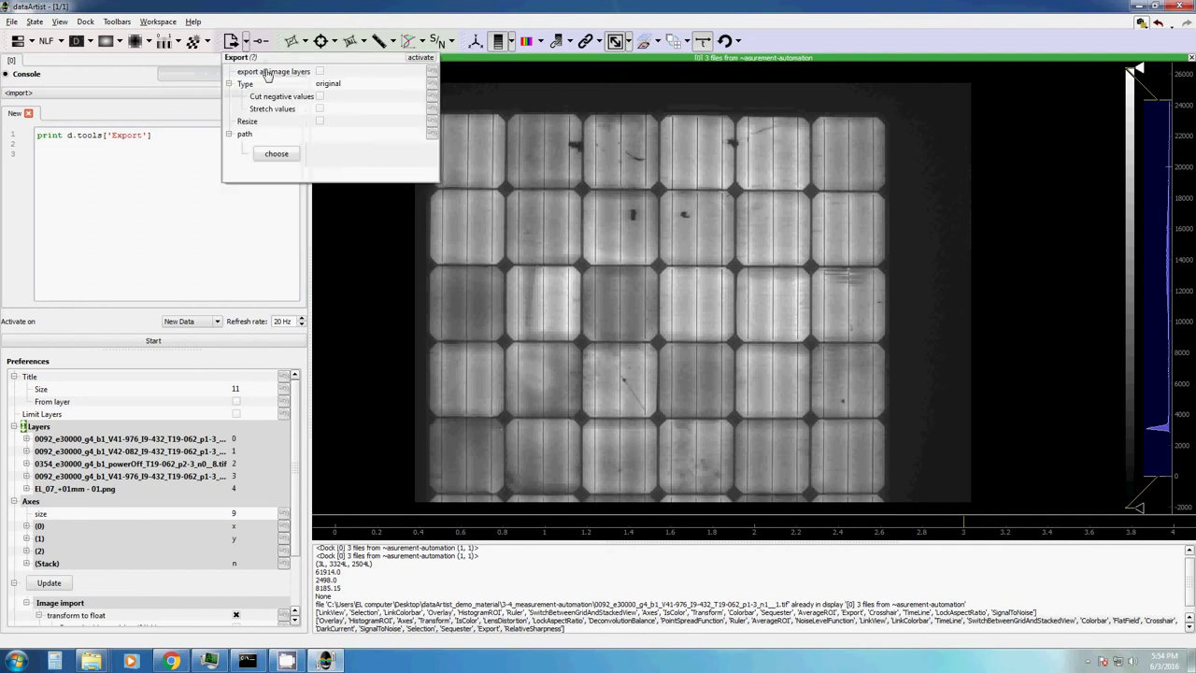
{"action": "left_click", "coordinate": [265, 86]}
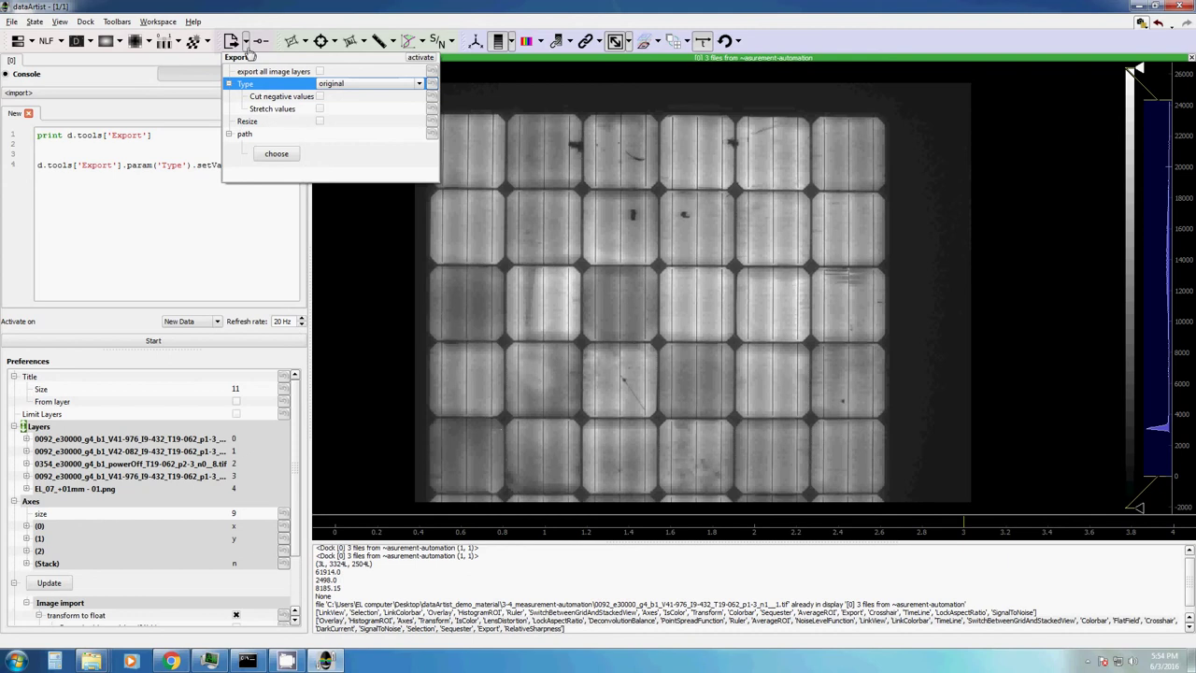
{"action": "left_click", "coordinate": [178, 82]}
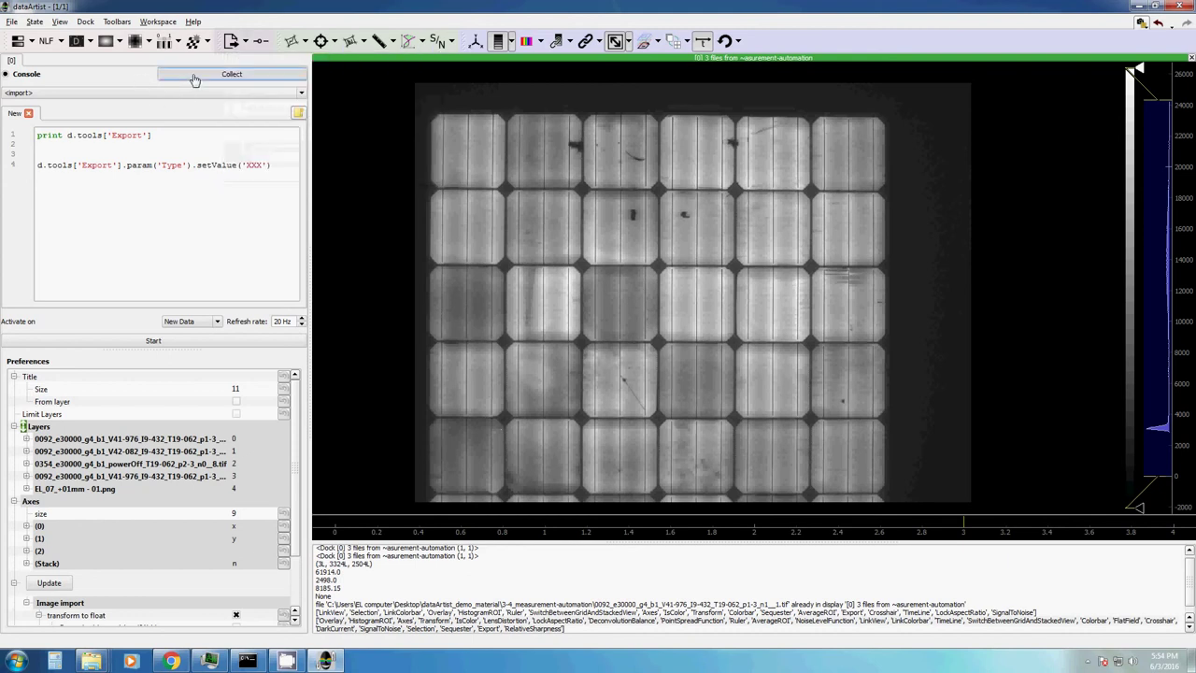
{"action": "left_click", "coordinate": [62, 153]}
Step: Replace the recorded setValue placeholder with 'Txt file' after checking the available export types
{"action": "left_click_drag", "start_coordinate": [63, 163], "coordinate": [181, 165]}
{"action": "left_click", "coordinate": [128, 164]}
{"action": "left_click", "coordinate": [260, 164]}
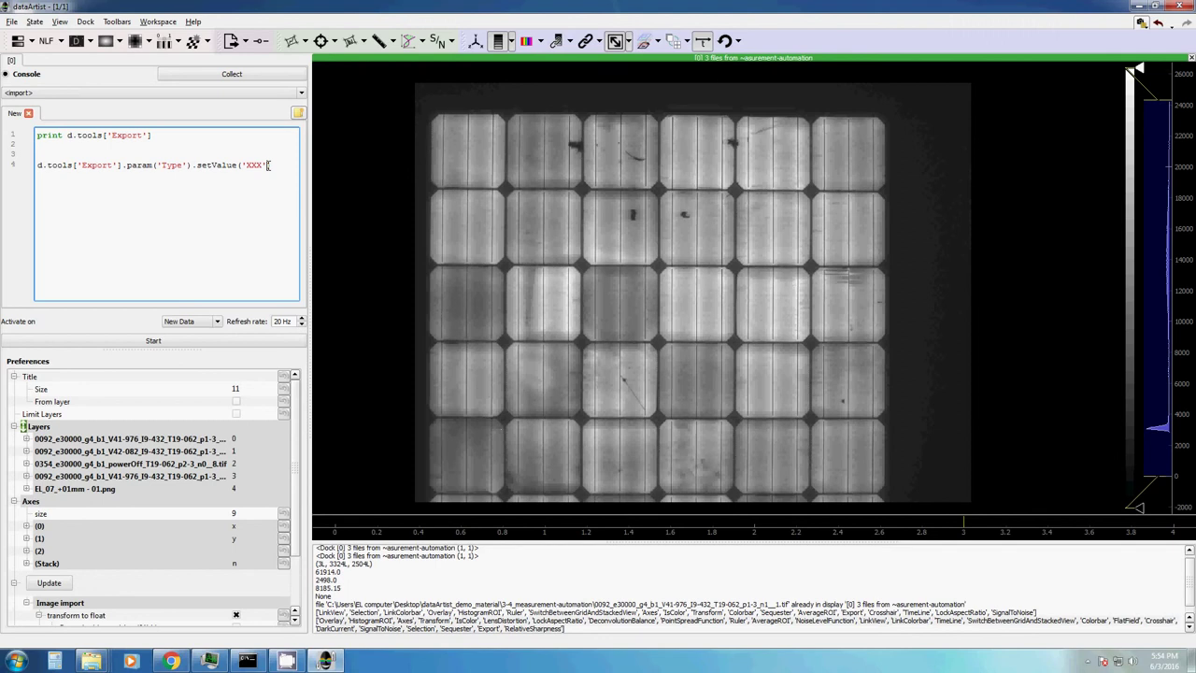
{"action": "key", "text": "BackSpace"}
{"action": "key", "text": "BackSpace"}
{"action": "key", "text": "BackSpace"}
{"action": "type", "text": "Test"}
{"action": "left_click", "coordinate": [245, 41]}
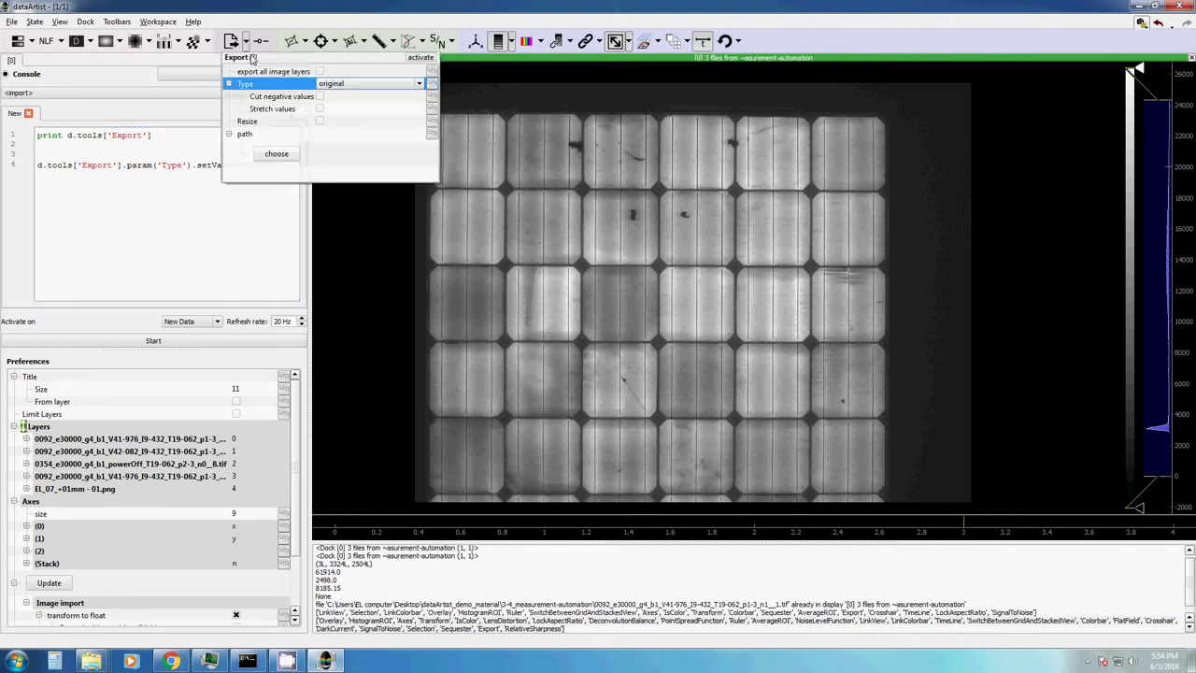
{"action": "left_click", "coordinate": [322, 86]}
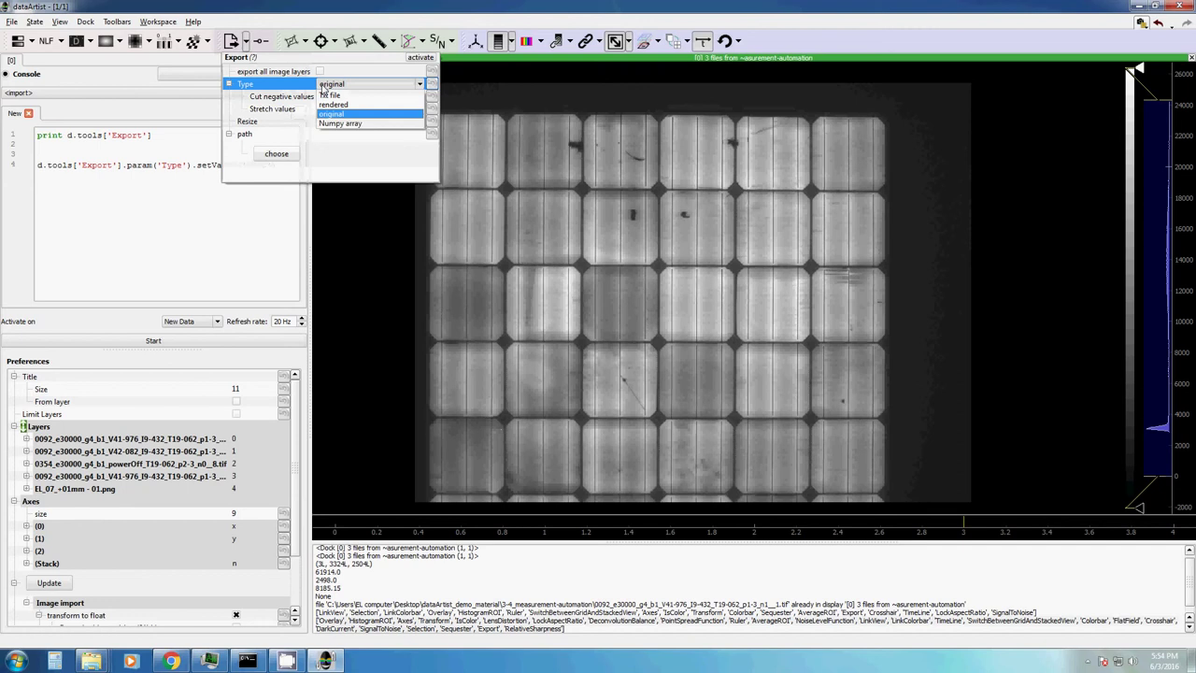
{"action": "left_click", "coordinate": [203, 157]}
{"action": "left_click", "coordinate": [182, 159]}
{"action": "double_click", "coordinate": [256, 164]}
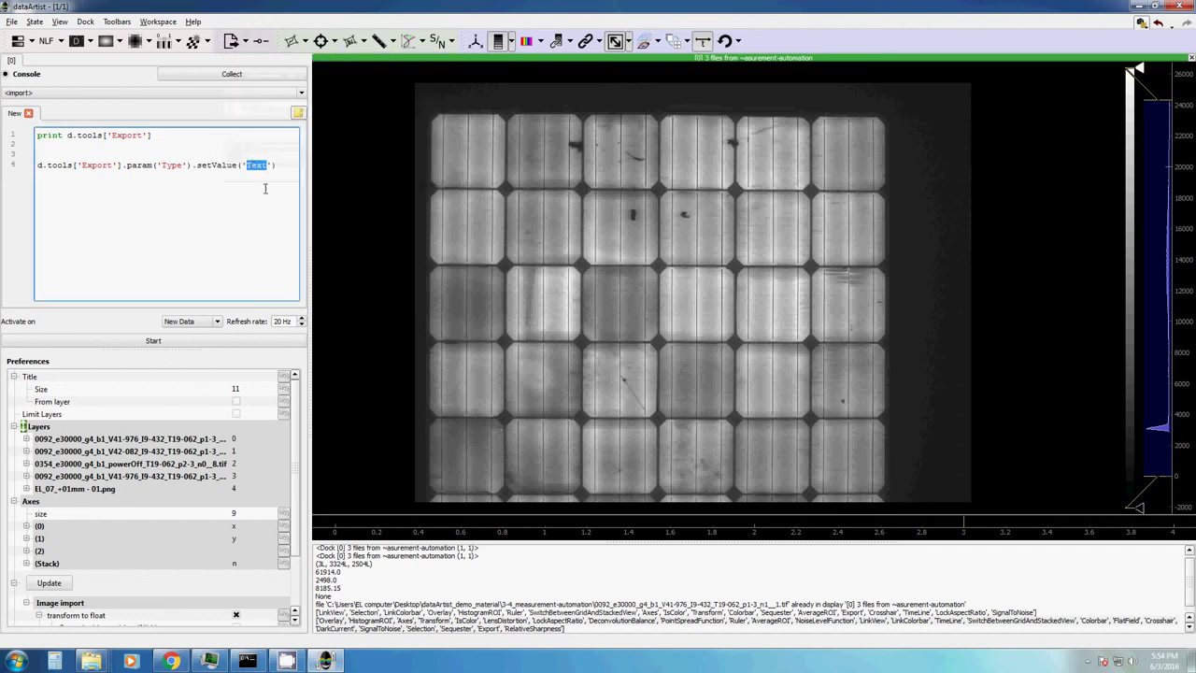
{"action": "type", "text": "Txt file"}
Step: Delete the print line, set Activate on to '-', and confirm Export Type shows Txt file
{"action": "left_click_drag", "start_coordinate": [159, 136], "coordinate": [37, 136]}
{"action": "key", "text": "BackSpace"}
{"action": "left_click", "coordinate": [183, 323]}
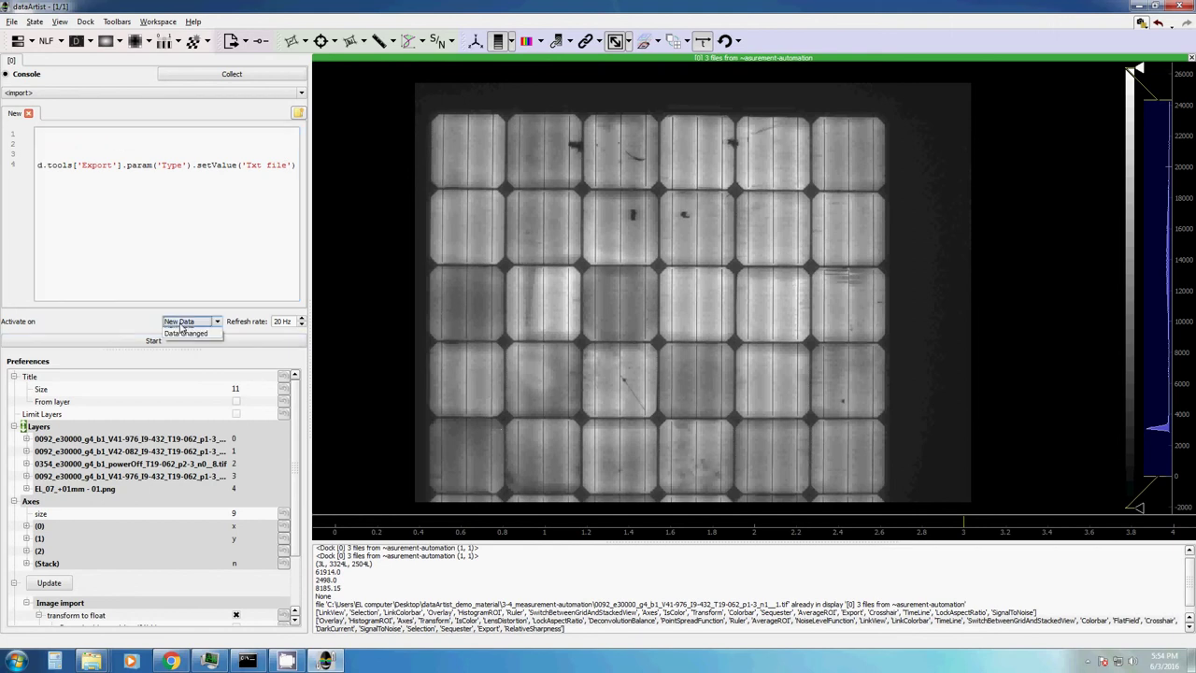
{"action": "left_click", "coordinate": [173, 343]}
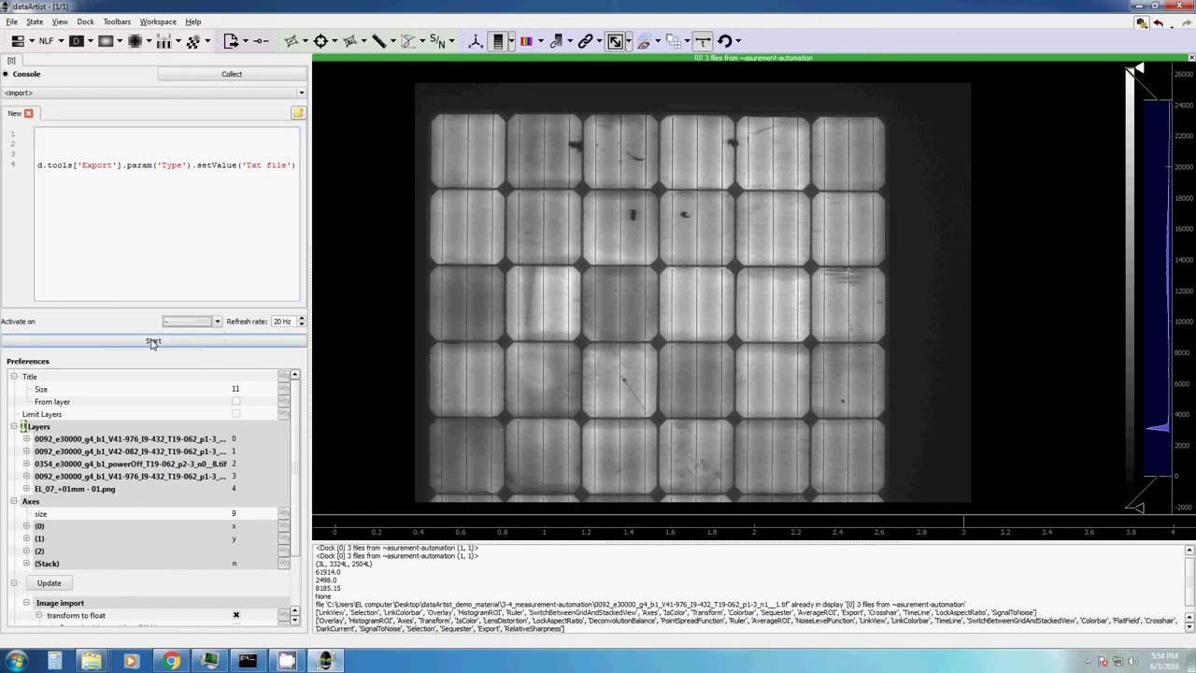
{"action": "left_click", "coordinate": [246, 42]}
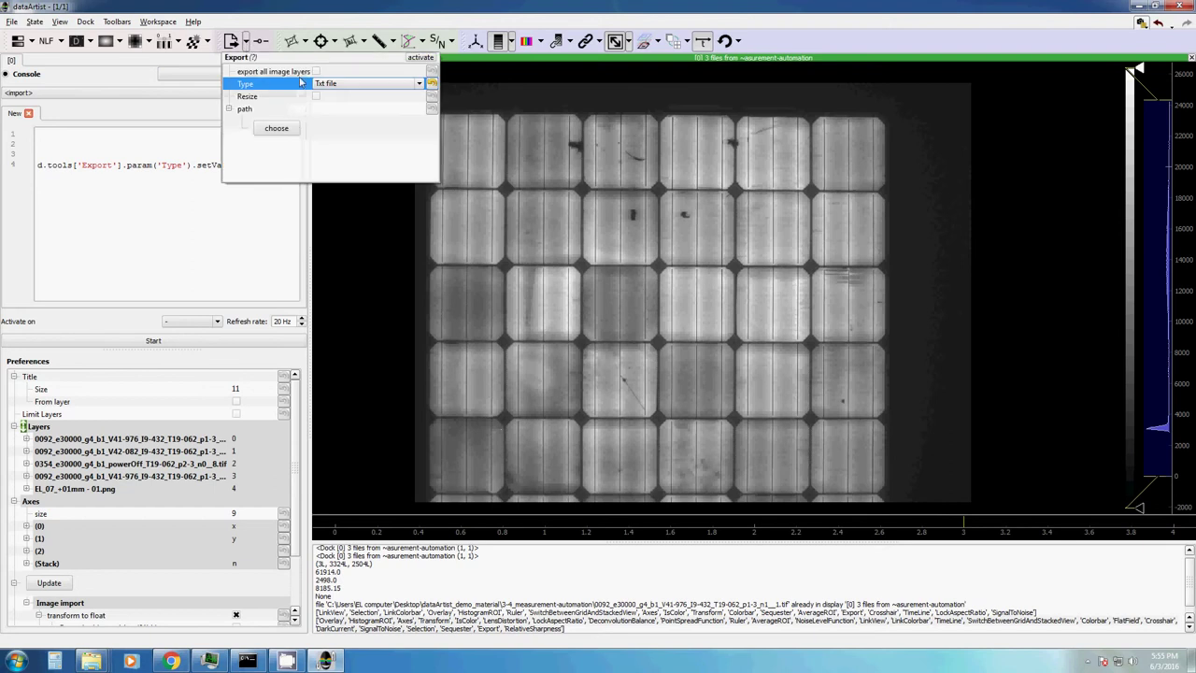
{"action": "left_click", "coordinate": [246, 43]}
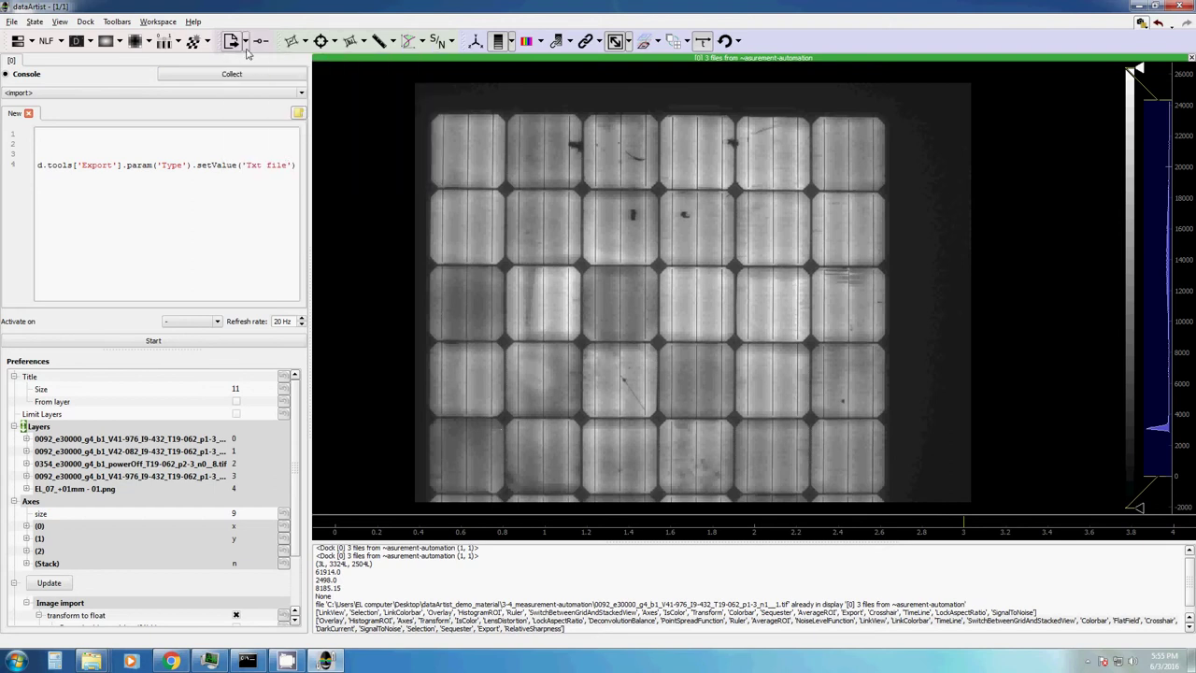
{"action": "left_click_drag", "start_coordinate": [283, 165], "coordinate": [3, 159]}
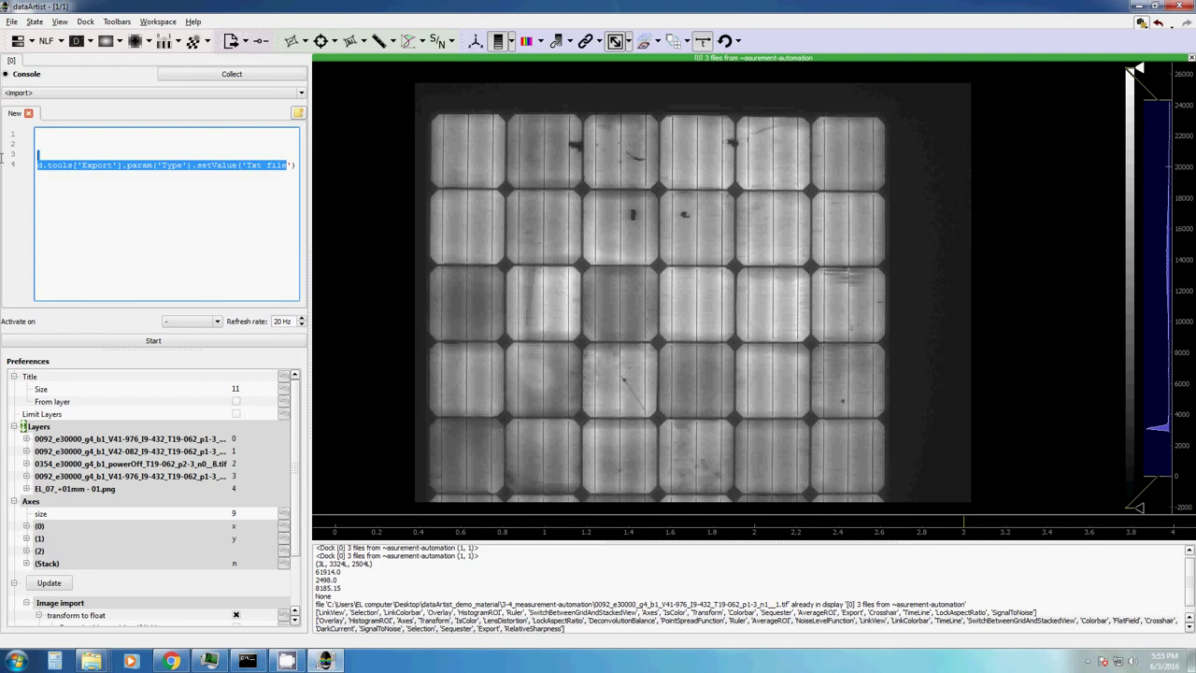
Step: Delete the export command and browse Globals > Installed modules in the editor's context menu
{"action": "key", "text": "BackSpace"}
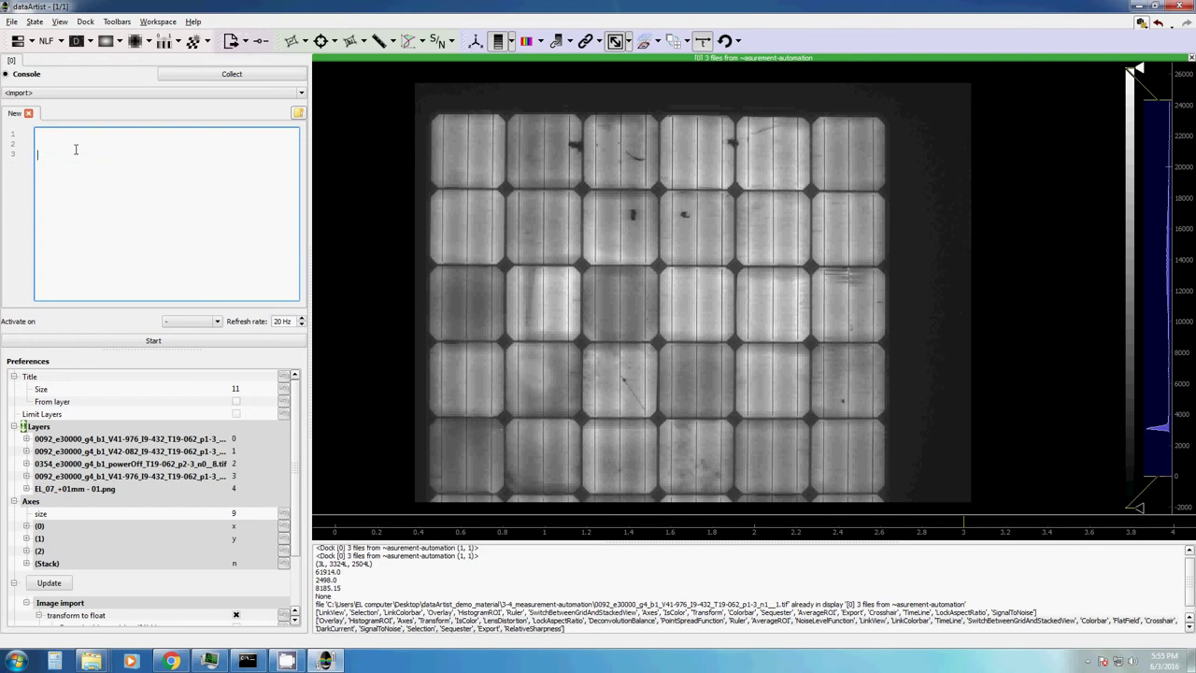
{"action": "right_click", "coordinate": [76, 149]}
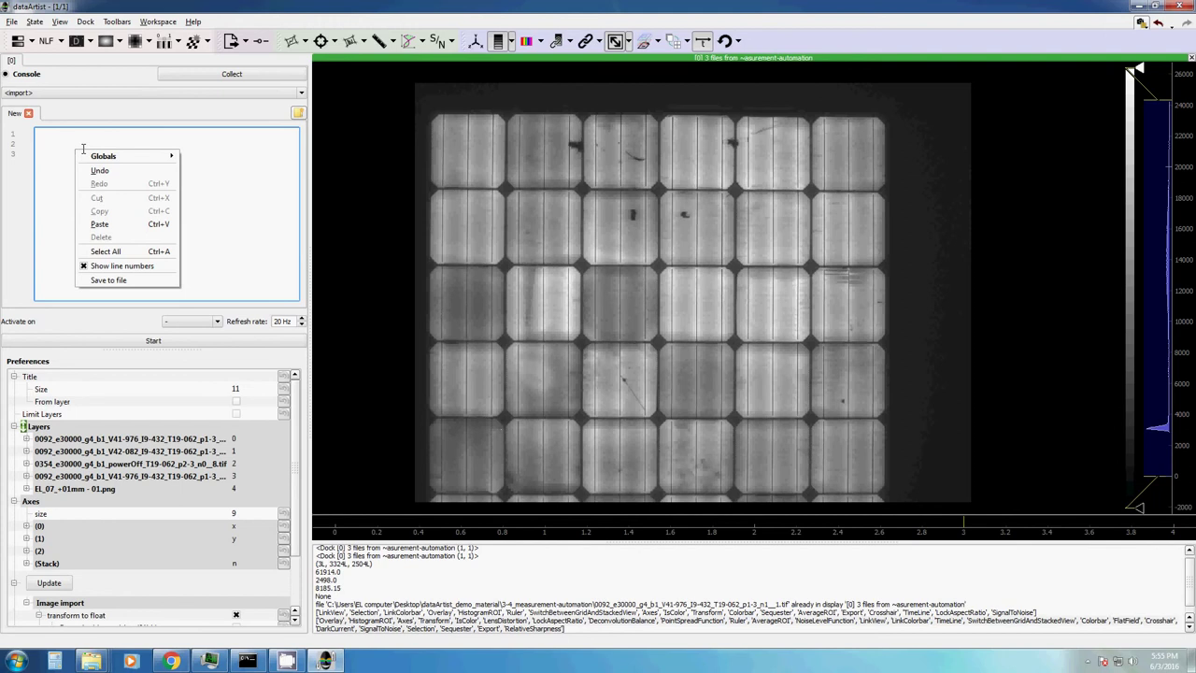
{"action": "mouse_move", "coordinate": [105, 156]}
{"action": "mouse_move", "coordinate": [233, 289]}
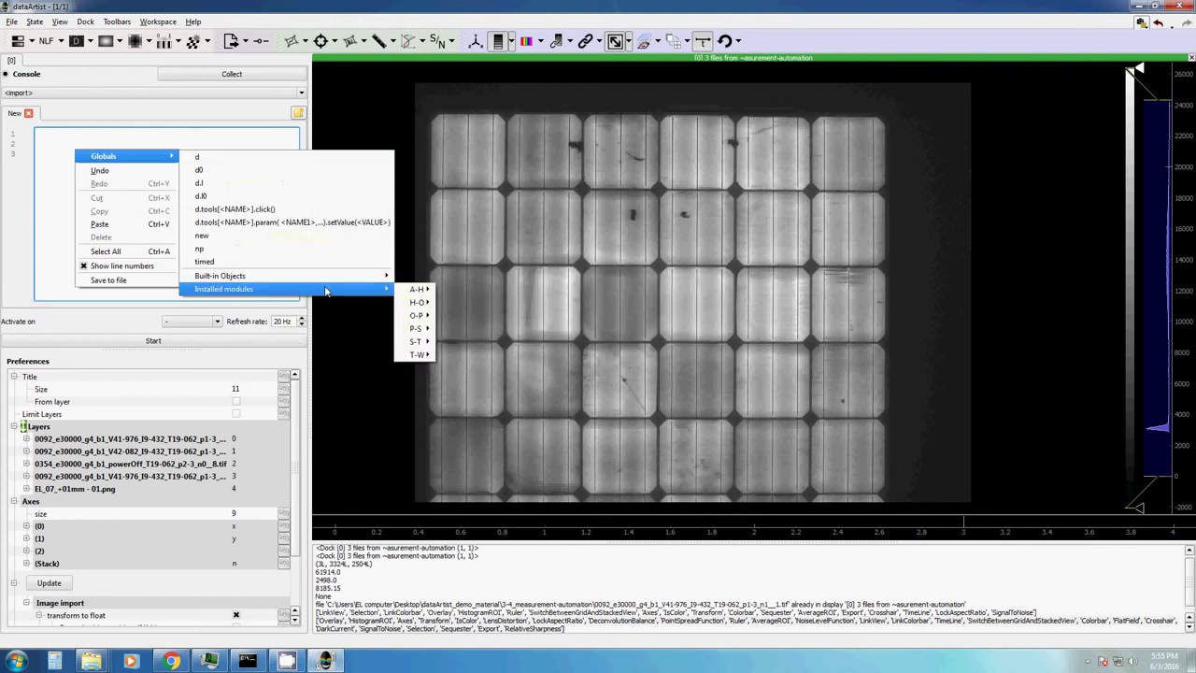
{"action": "mouse_move", "coordinate": [416, 302]}
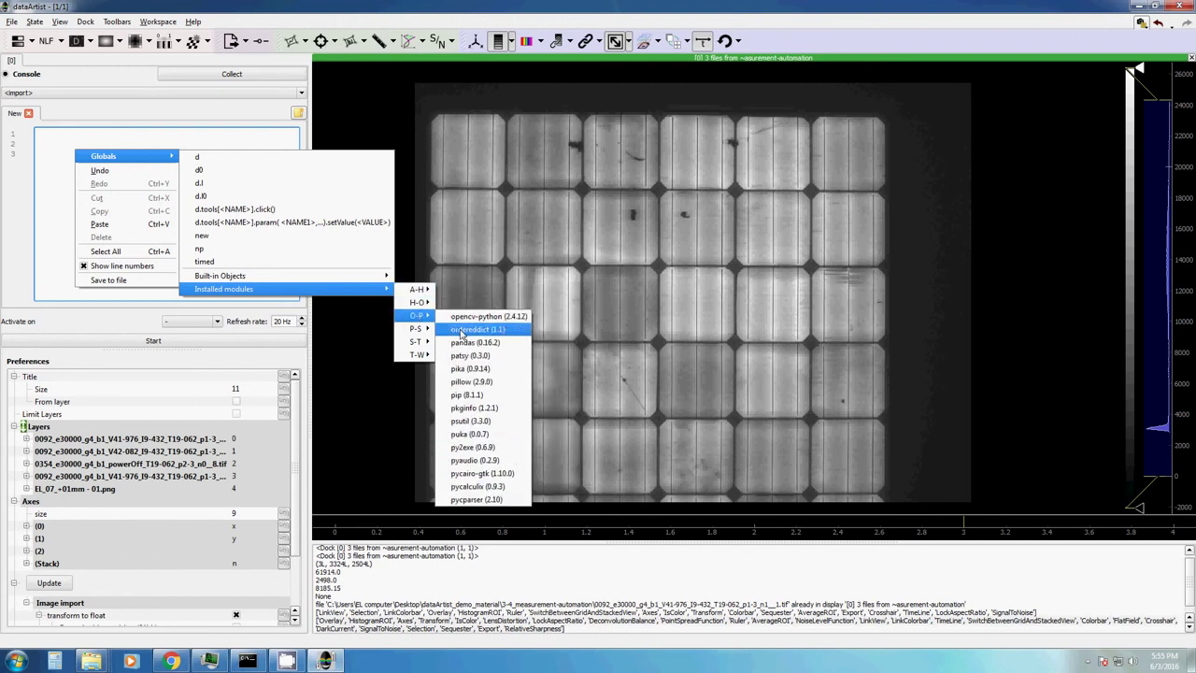
{"action": "mouse_move", "coordinate": [418, 328]}
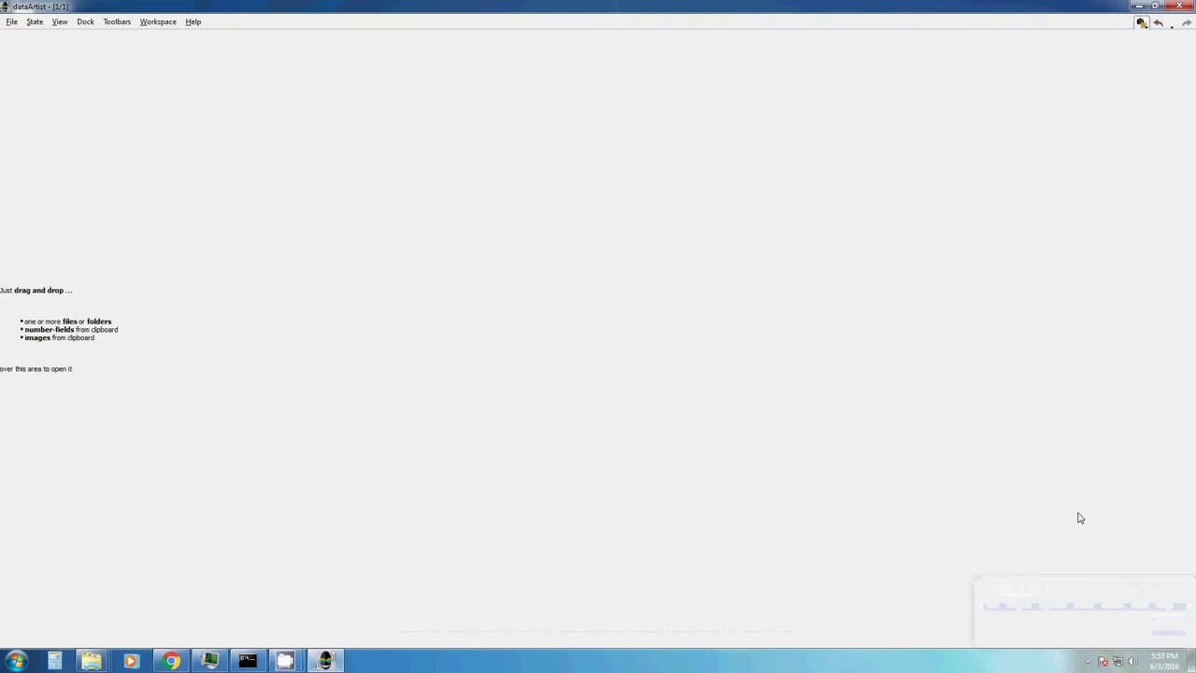
Step: Add a 2D - Image/Video display and load example_gameOfLife from the console's <import> list
{"action": "left_click", "coordinate": [85, 23]}
{"action": "mouse_move", "coordinate": [88, 37]}
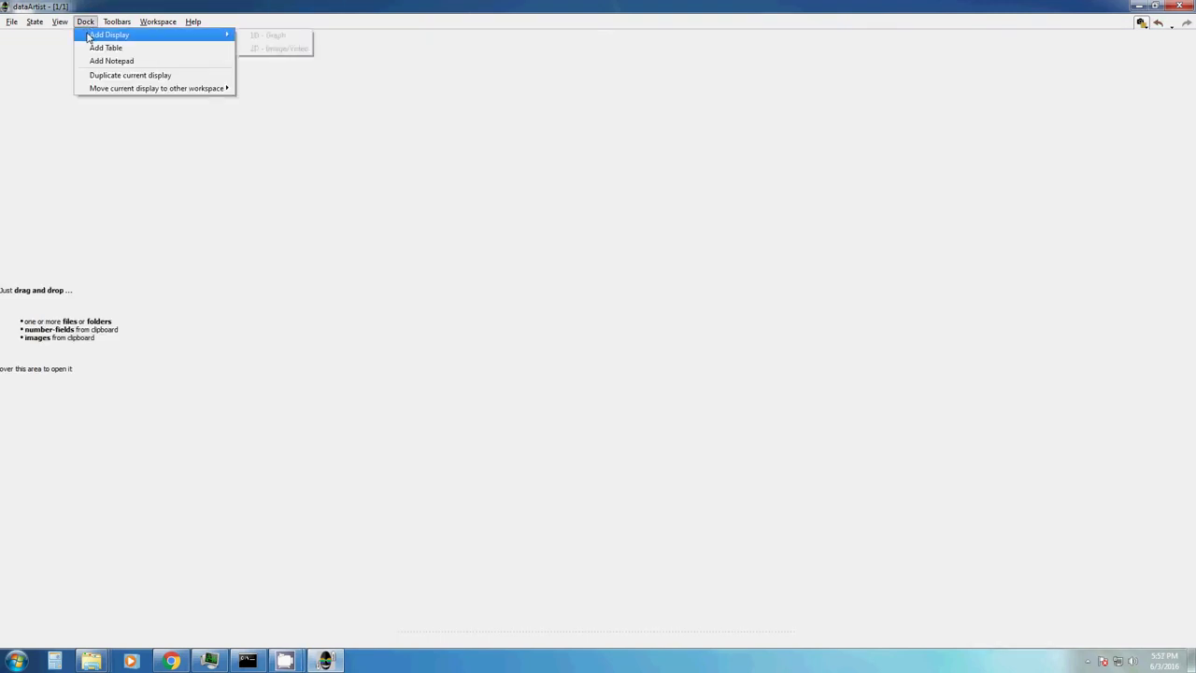
{"action": "left_click", "coordinate": [276, 49]}
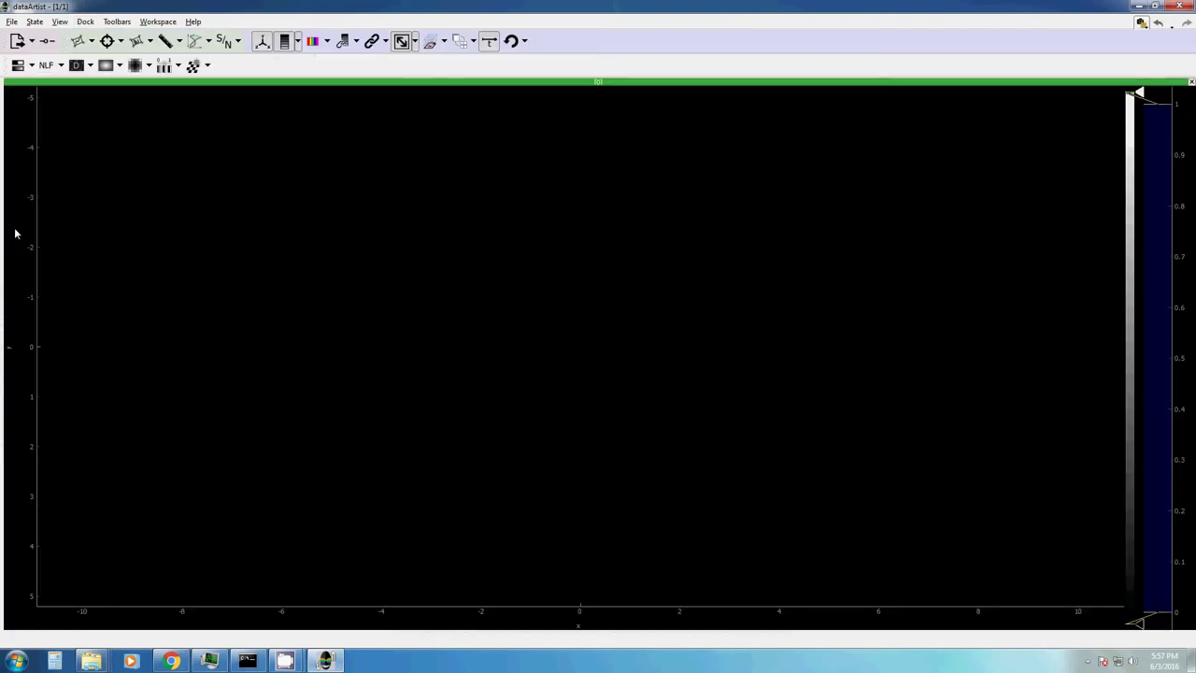
{"action": "left_click_drag", "start_coordinate": [3, 233], "coordinate": [262, 243]}
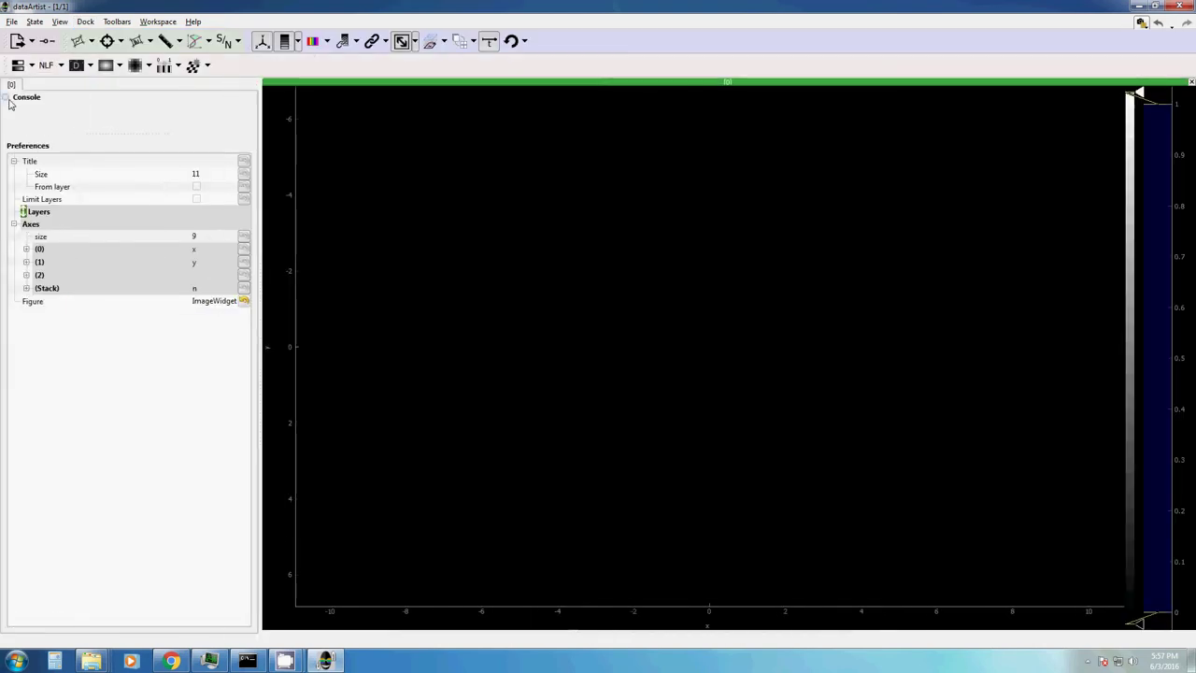
{"action": "left_click", "coordinate": [7, 99]}
{"action": "left_click", "coordinate": [69, 118]}
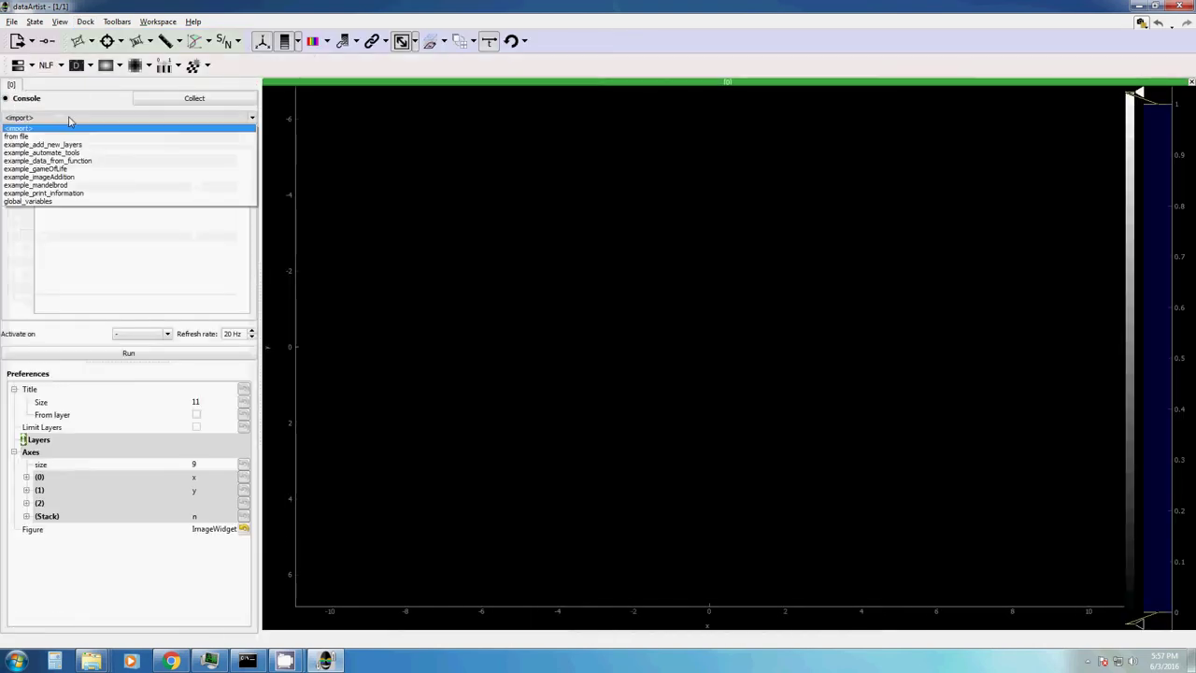
{"action": "left_click", "coordinate": [69, 169]}
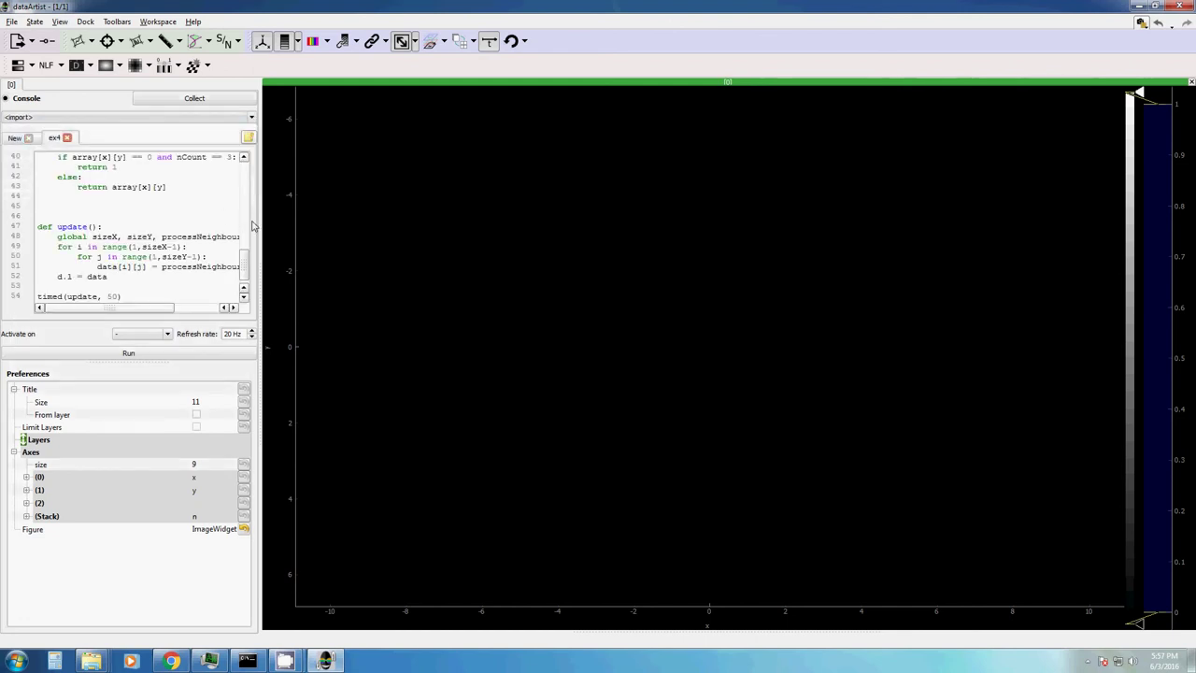
{"action": "left_click_drag", "start_coordinate": [256, 214], "coordinate": [448, 256]}
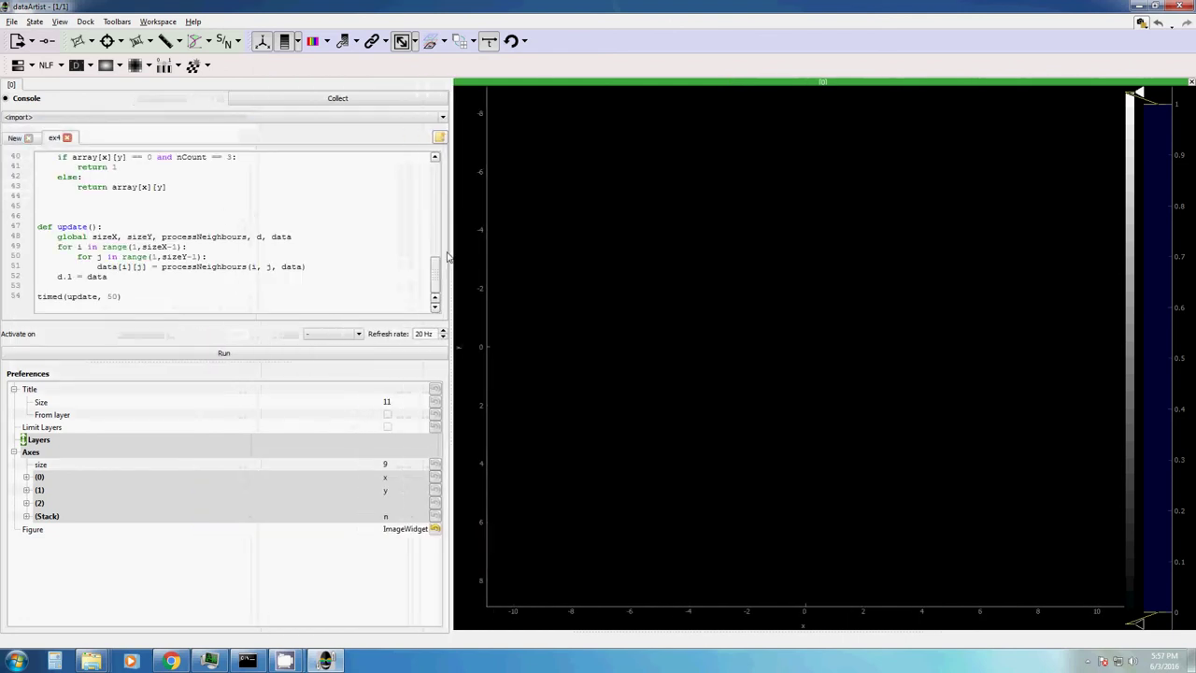
{"action": "scroll", "coordinate": [419, 224], "scroll_direction": "up", "scroll_amount": 13}
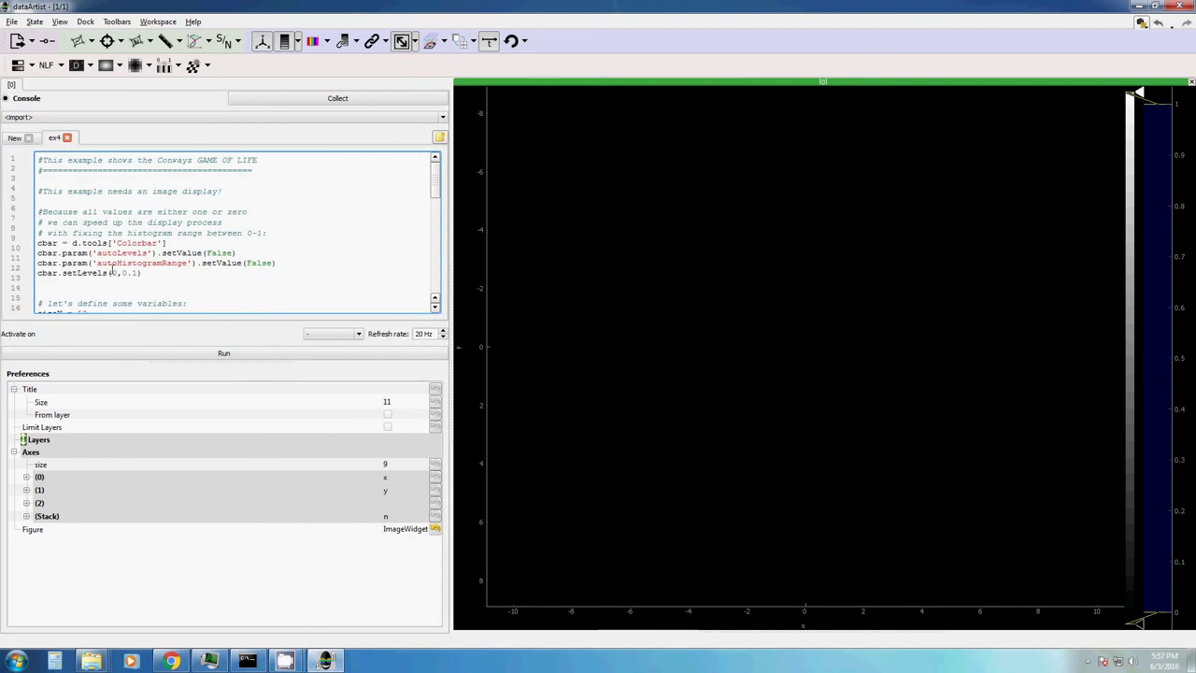
{"action": "left_click_drag", "start_coordinate": [87, 243], "coordinate": [238, 252]}
{"action": "left_click", "coordinate": [137, 272]}
{"action": "left_click", "coordinate": [137, 272]}
{"action": "left_click", "coordinate": [166, 272]}
{"action": "left_click_drag", "start_coordinate": [78, 262], "coordinate": [328, 270]}
{"action": "left_click", "coordinate": [142, 292]}
{"action": "scroll", "coordinate": [98, 228], "scroll_direction": "down", "scroll_amount": 2}
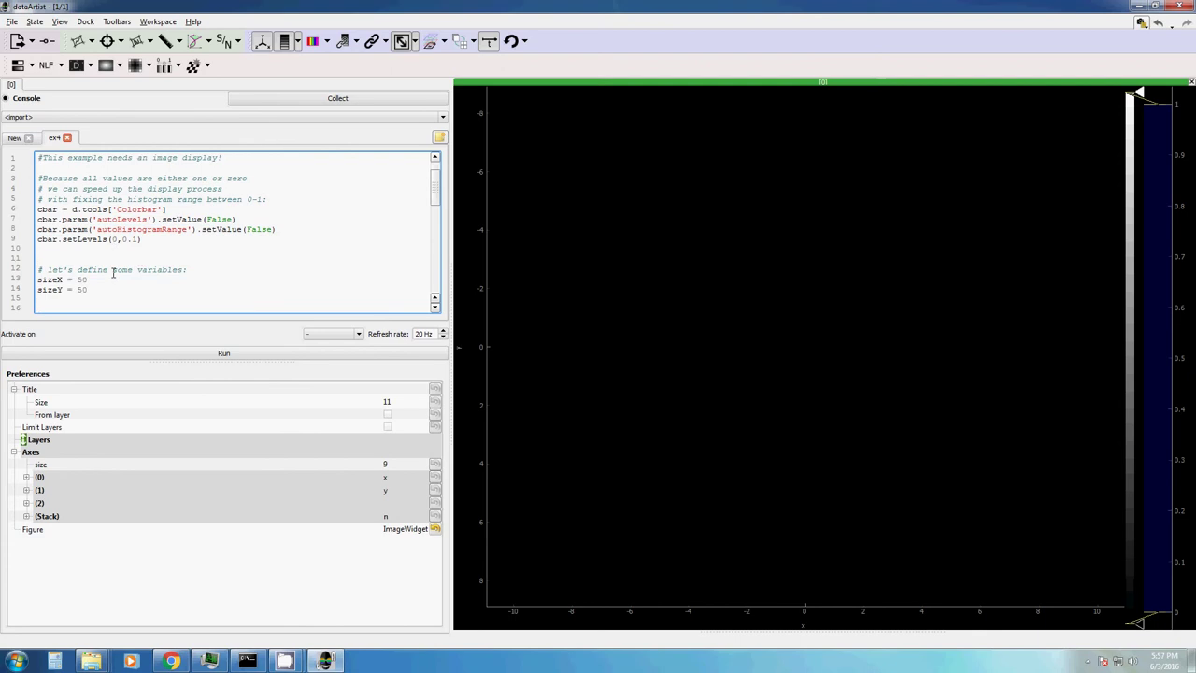
{"action": "left_click_drag", "start_coordinate": [99, 207], "coordinate": [141, 207]}
{"action": "left_click", "coordinate": [78, 219]}
{"action": "scroll", "coordinate": [110, 211], "scroll_direction": "down", "scroll_amount": 3}
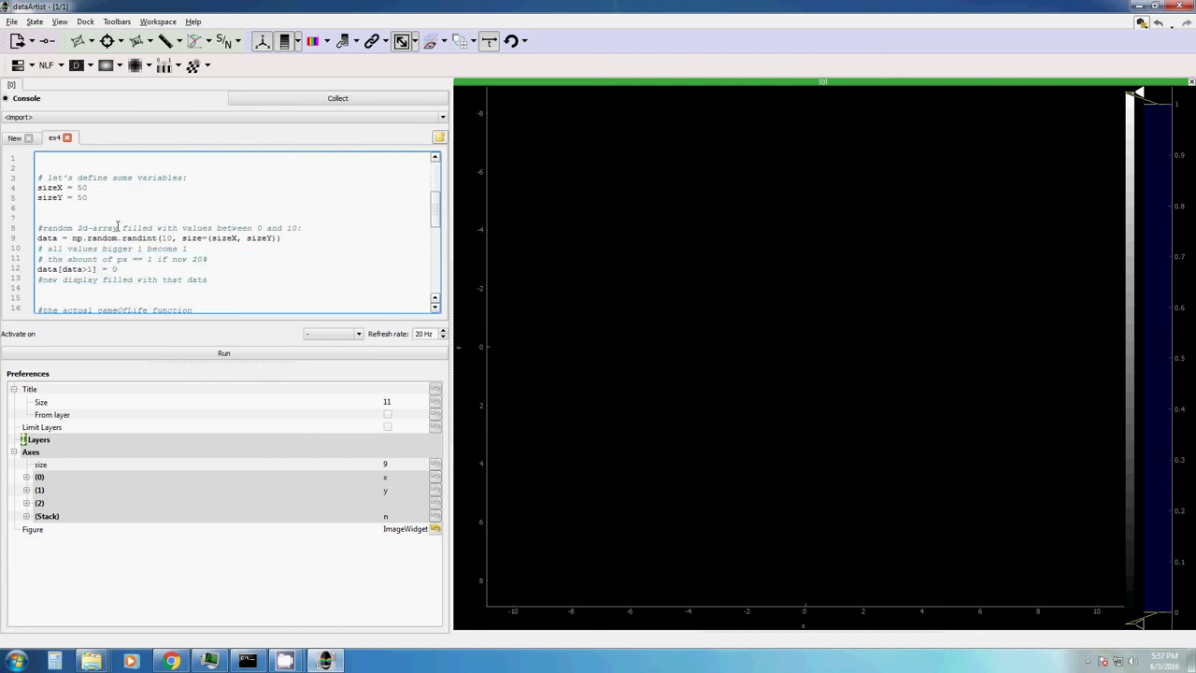
{"action": "scroll", "coordinate": [110, 209], "scroll_direction": "up", "scroll_amount": 2}
{"action": "scroll", "coordinate": [87, 194], "scroll_direction": "down", "scroll_amount": 2}
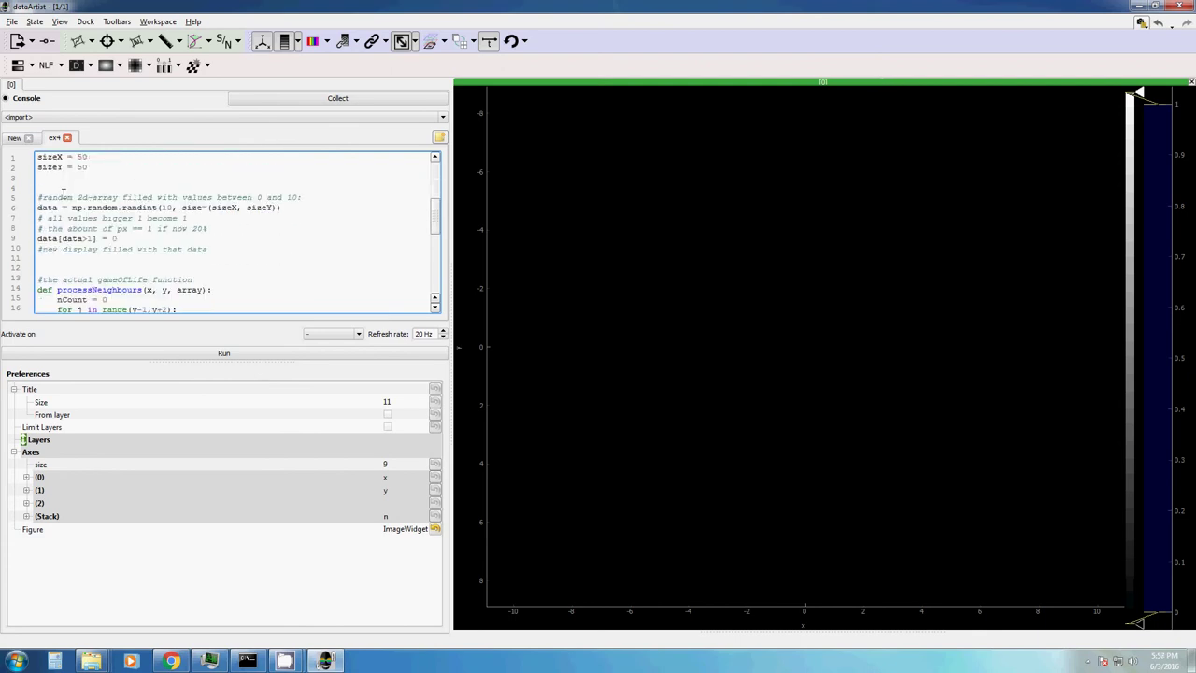
{"action": "left_click_drag", "start_coordinate": [87, 194], "coordinate": [127, 261]}
{"action": "left_click", "coordinate": [127, 270]}
{"action": "left_click_drag", "start_coordinate": [72, 208], "coordinate": [150, 240]}
{"action": "left_click", "coordinate": [93, 280]}
{"action": "scroll", "coordinate": [93, 279], "scroll_direction": "down", "scroll_amount": 2}
{"action": "left_click", "coordinate": [131, 272]}
{"action": "scroll", "coordinate": [130, 272], "scroll_direction": "down", "scroll_amount": 6}
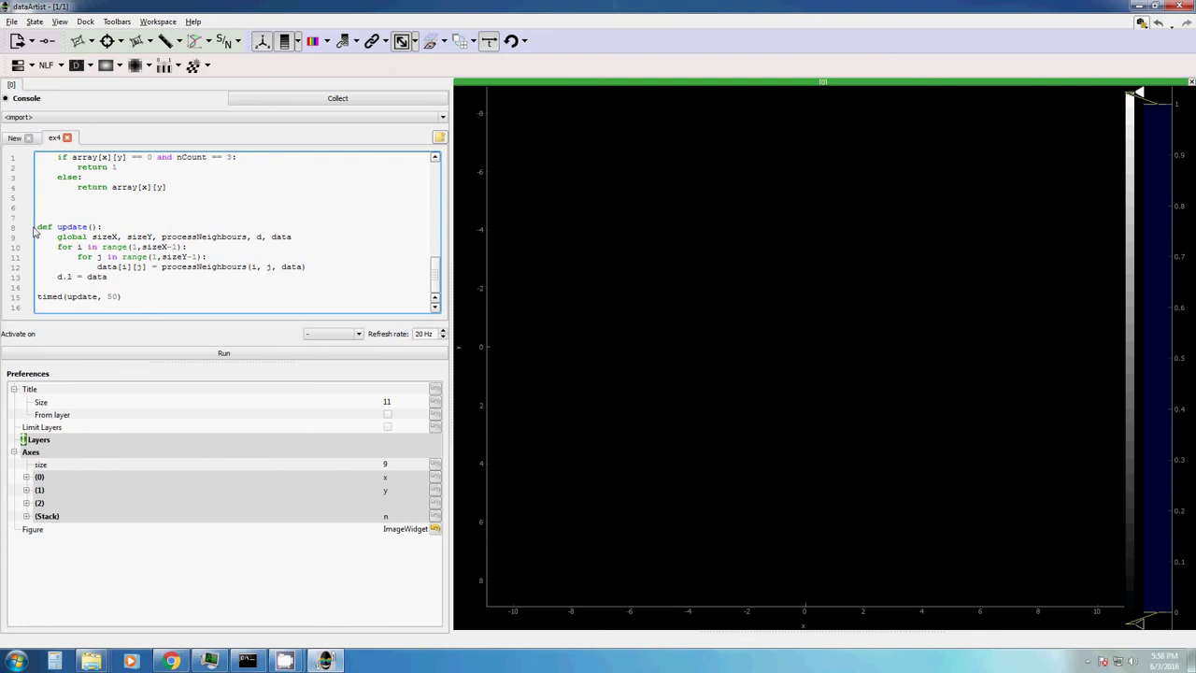
{"action": "left_click_drag", "start_coordinate": [36, 231], "coordinate": [331, 278]}
{"action": "left_click", "coordinate": [281, 285]}
{"action": "left_click_drag", "start_coordinate": [123, 296], "coordinate": [34, 297]}
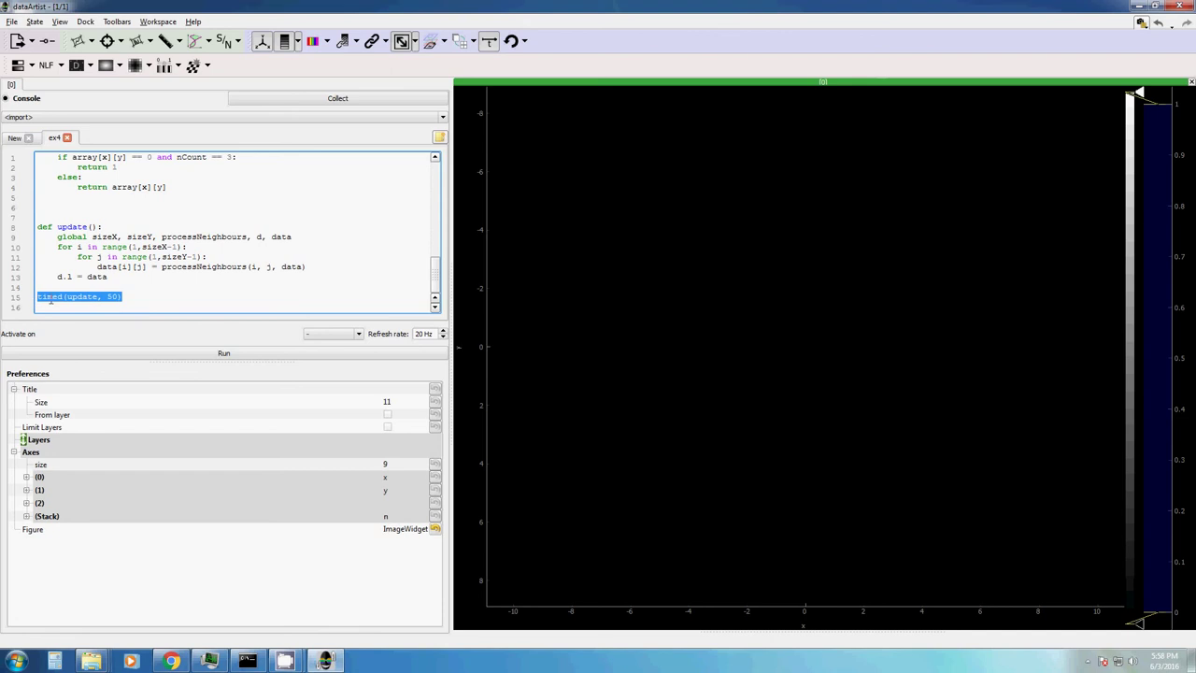
{"action": "left_click", "coordinate": [42, 289]}
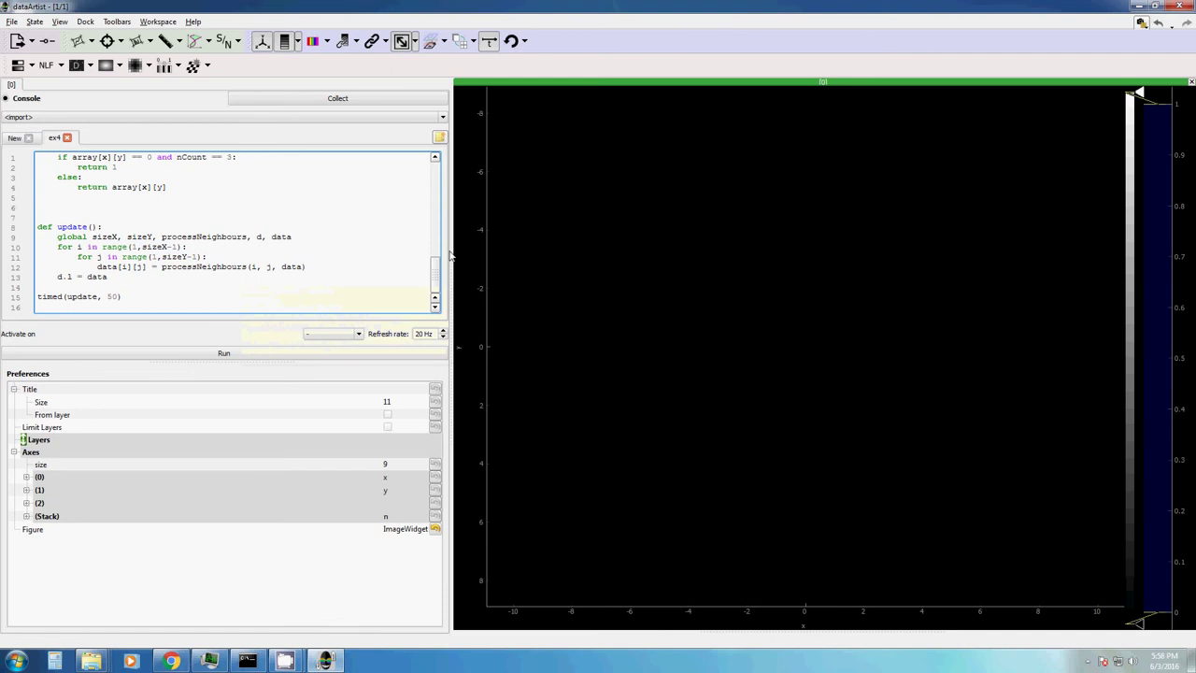
{"action": "left_click_drag", "start_coordinate": [437, 273], "coordinate": [428, 238]}
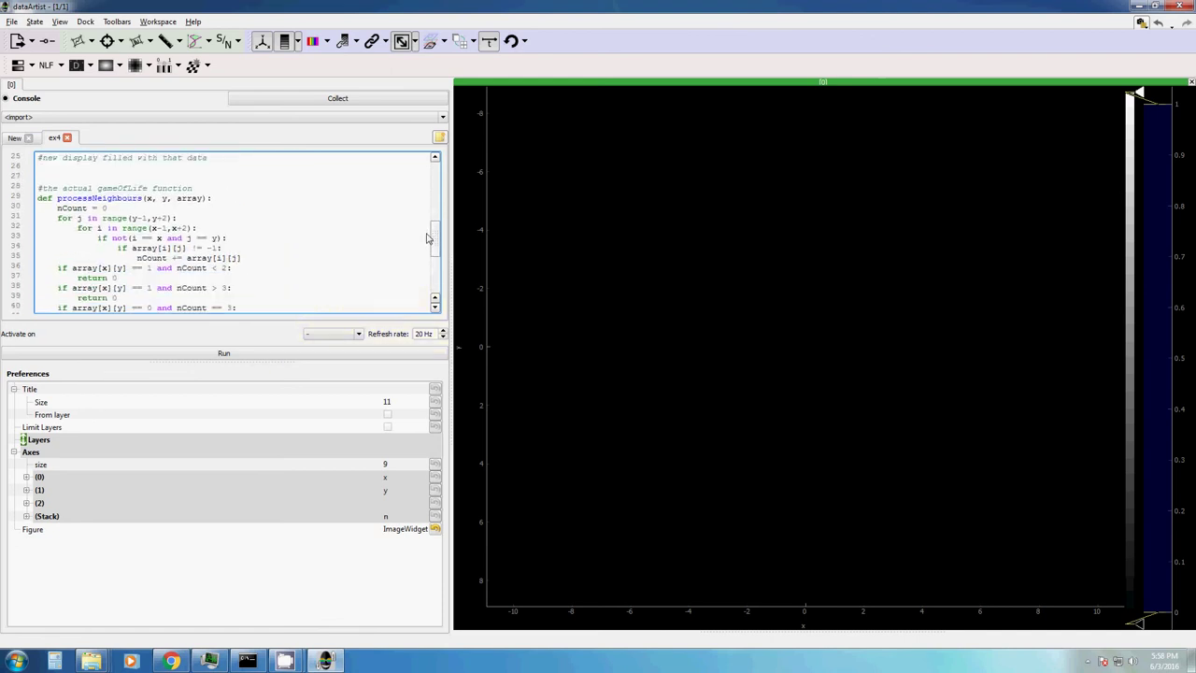
{"action": "scroll", "coordinate": [433, 241], "scroll_direction": "up", "scroll_amount": 1}
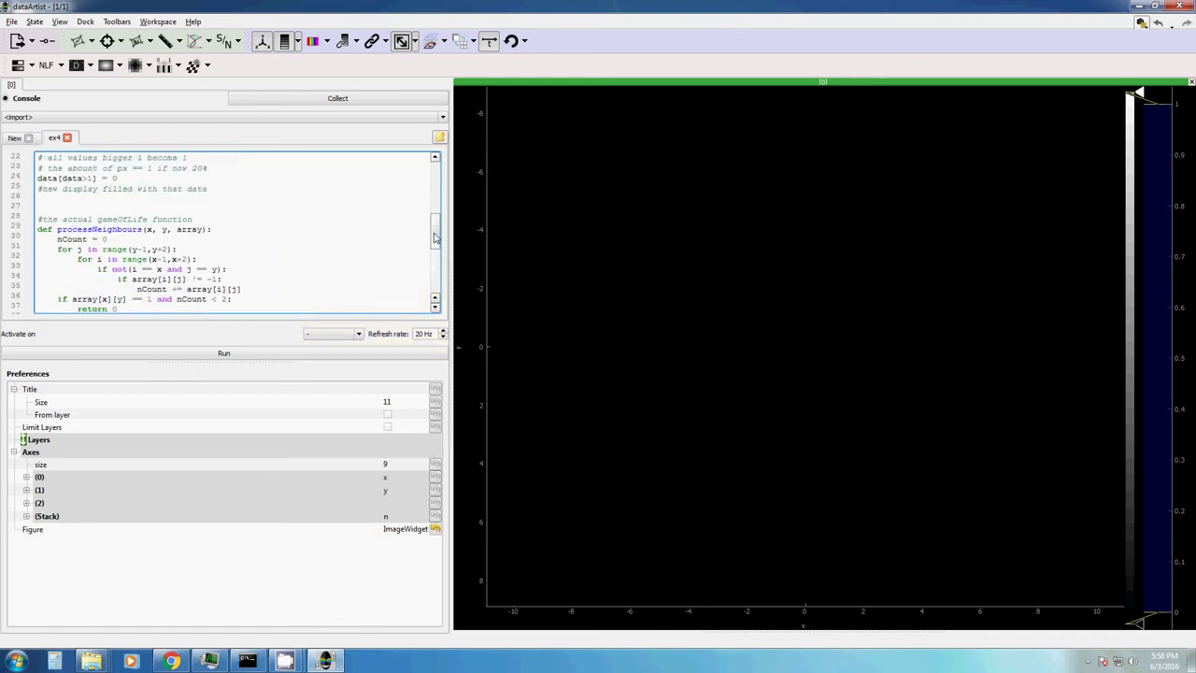
Step: Run the Game of Life script, review its grid size of 50, then stop it
{"action": "left_click", "coordinate": [222, 352]}
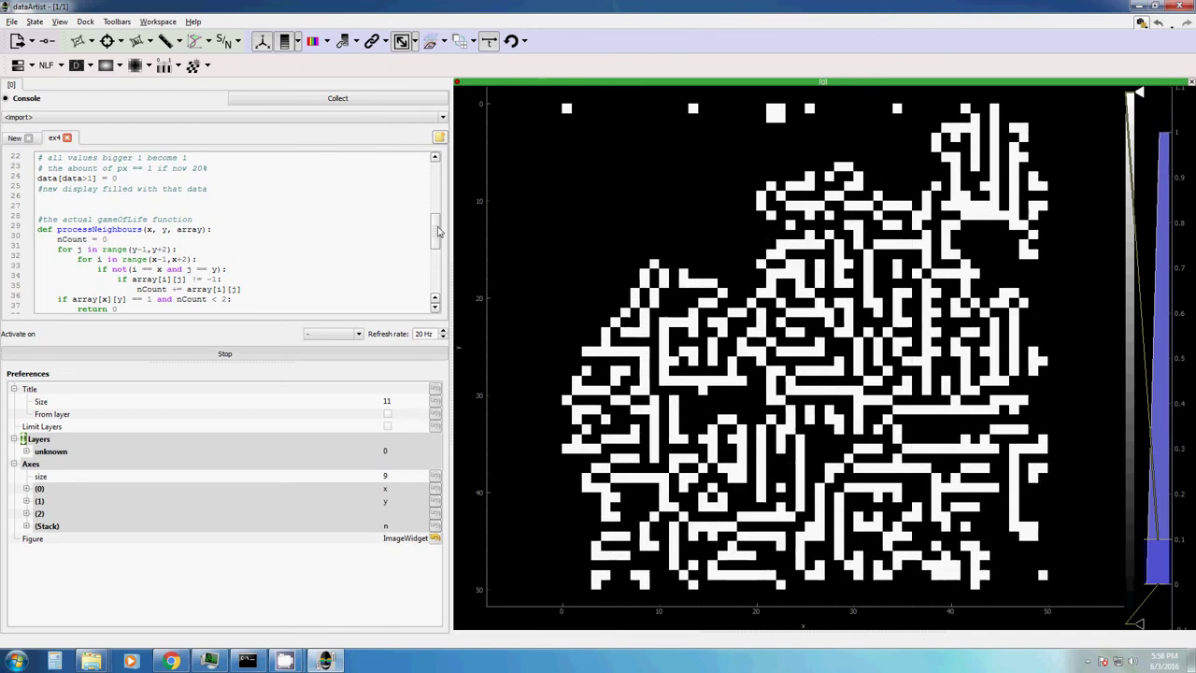
{"action": "scroll", "coordinate": [393, 229], "scroll_direction": "up", "scroll_amount": 5}
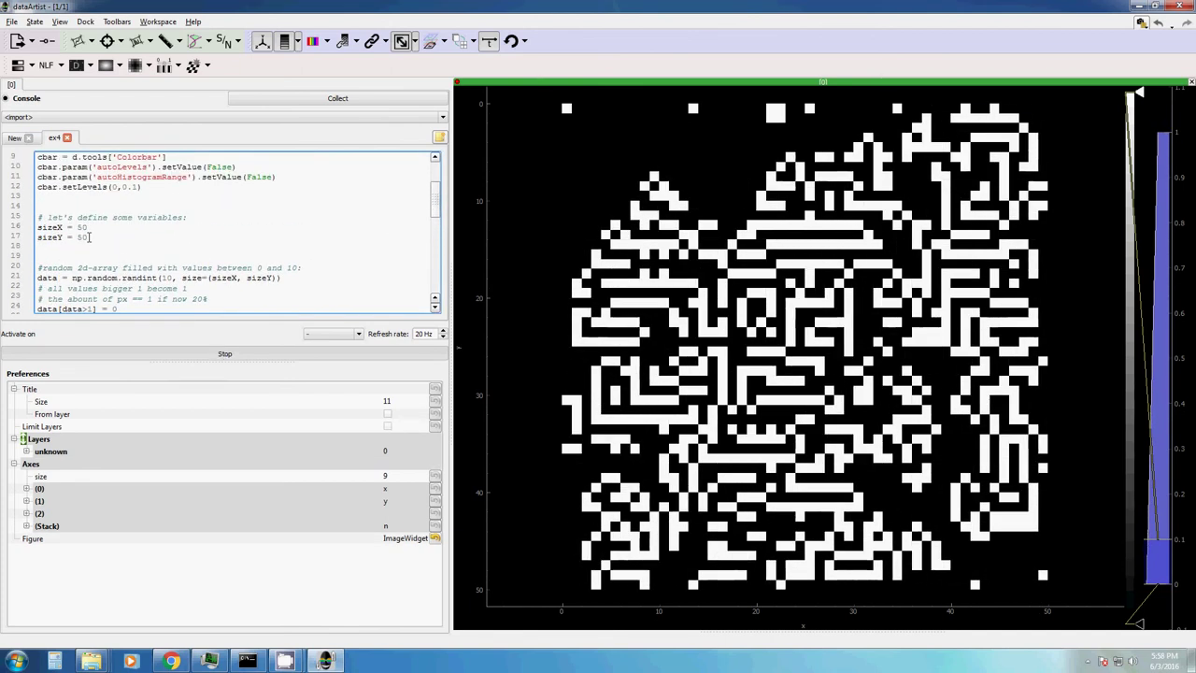
{"action": "double_click", "coordinate": [82, 227]}
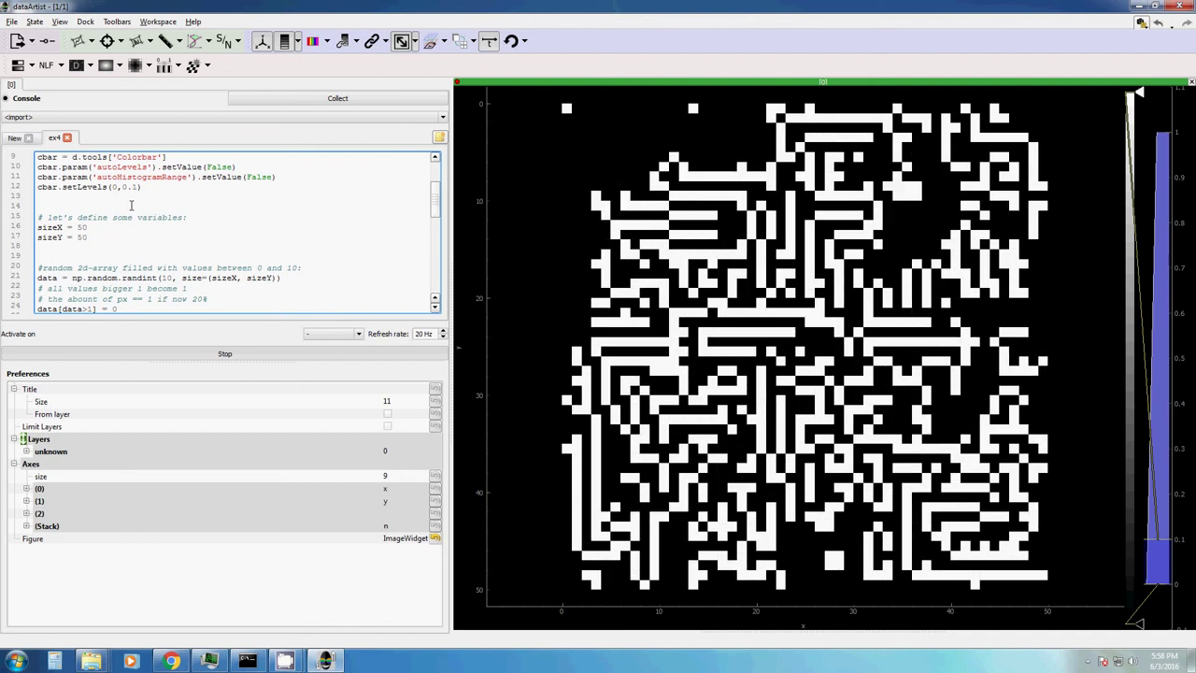
{"action": "scroll", "coordinate": [150, 205], "scroll_direction": "down", "scroll_amount": 3}
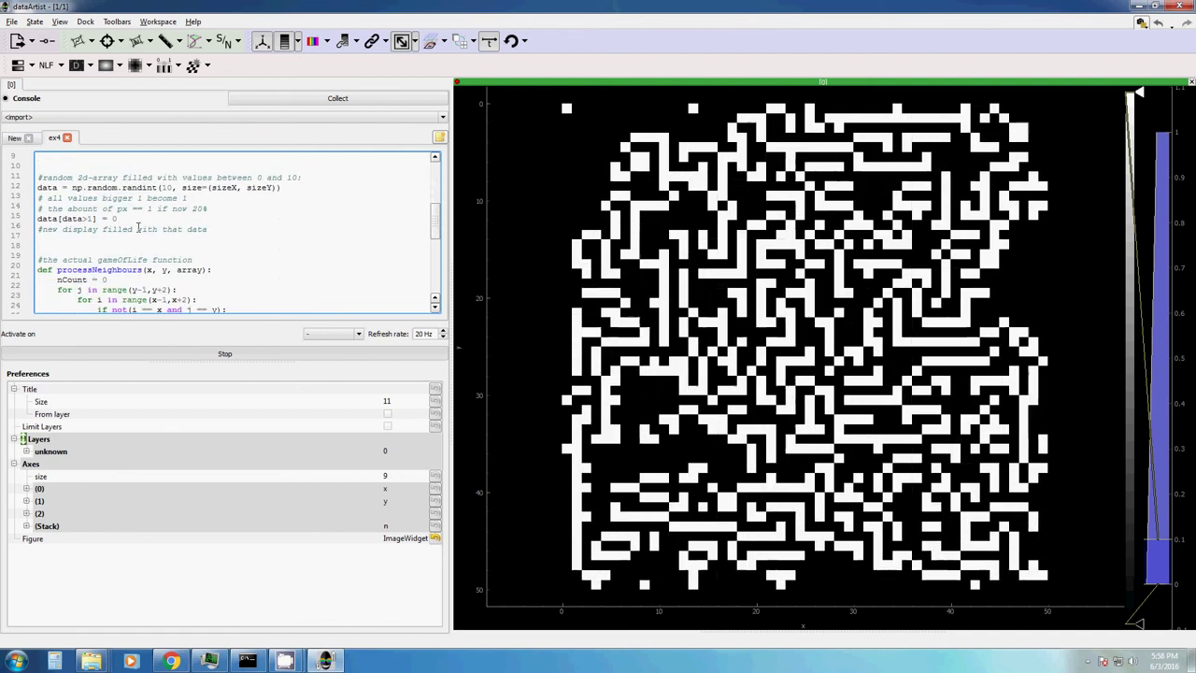
{"action": "scroll", "coordinate": [109, 226], "scroll_direction": "down", "scroll_amount": 4}
{"action": "scroll", "coordinate": [109, 226], "scroll_direction": "down", "scroll_amount": 3}
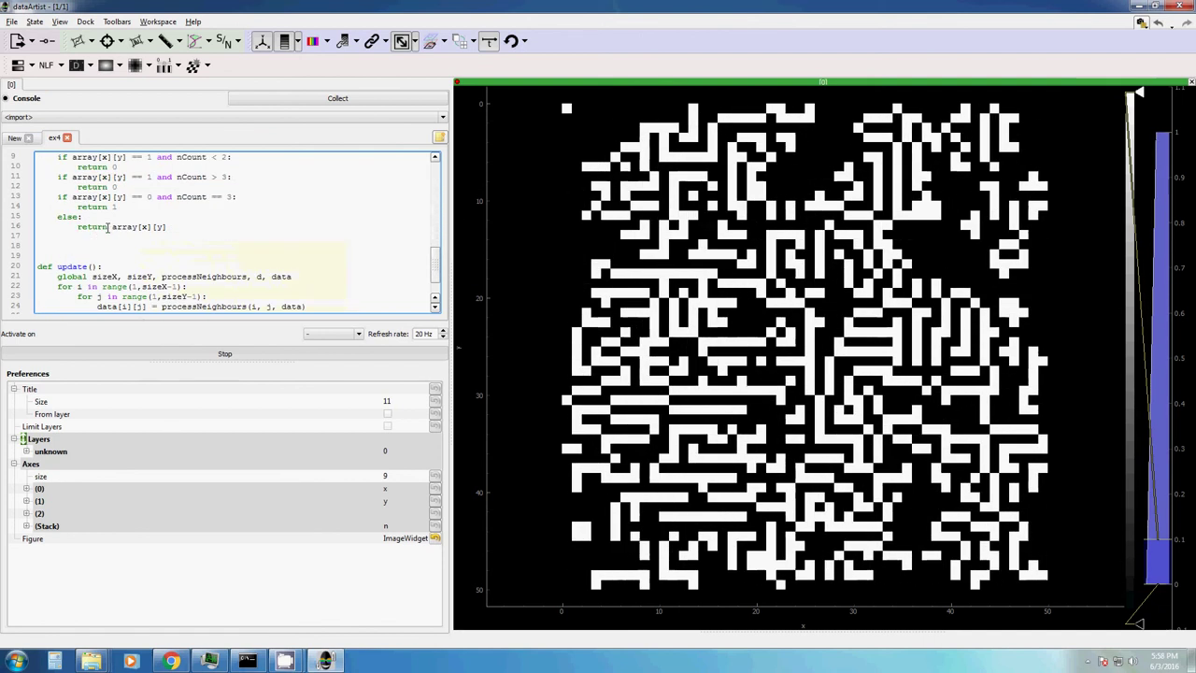
{"action": "left_click", "coordinate": [223, 354]}
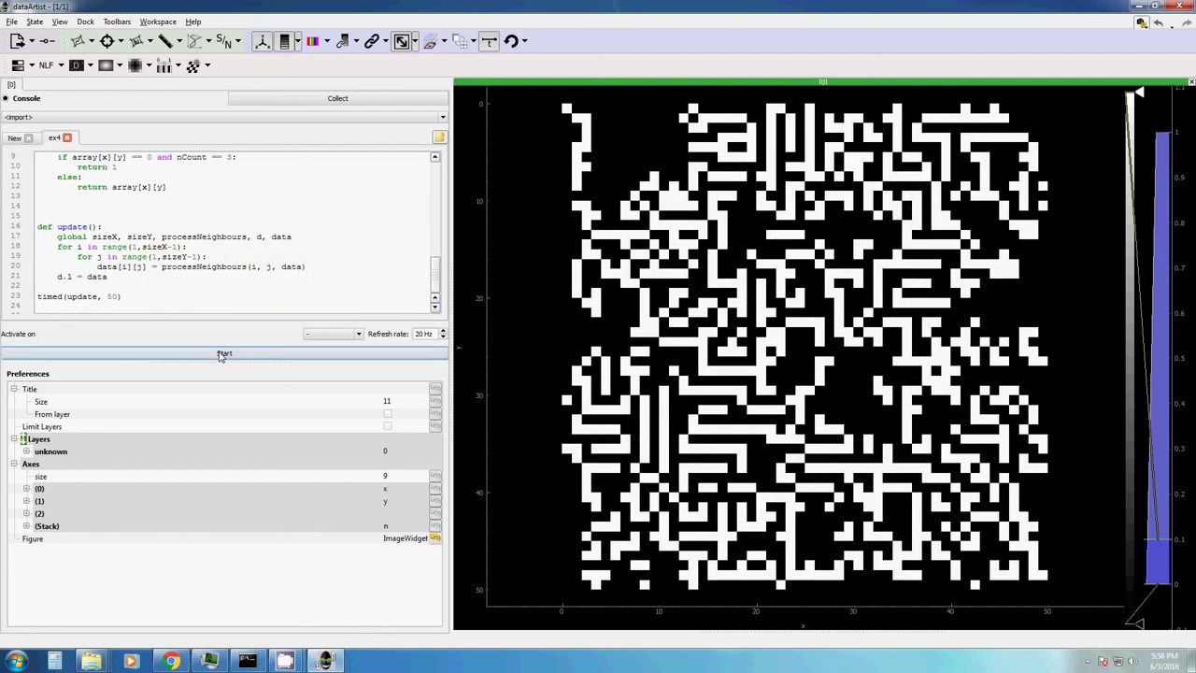
{"action": "left_click", "coordinate": [56, 117]}
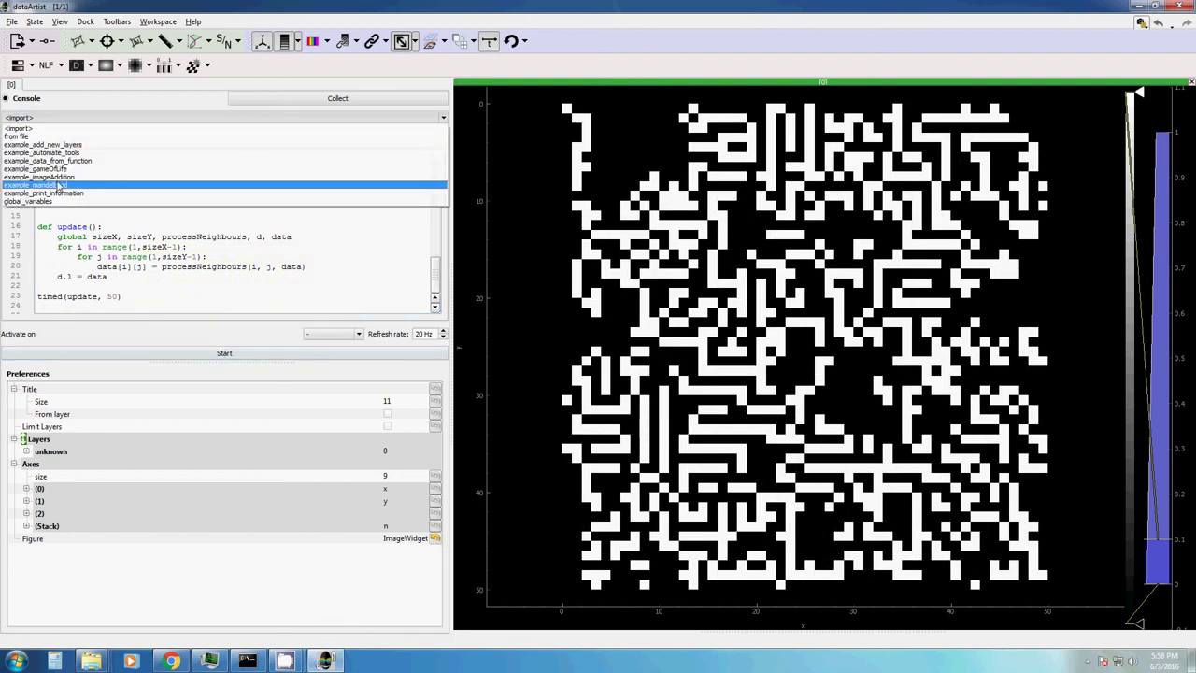
Step: Load example_mandelbrot into a new ex6 tab and review its boundary and increment variables
{"action": "left_click", "coordinate": [58, 185]}
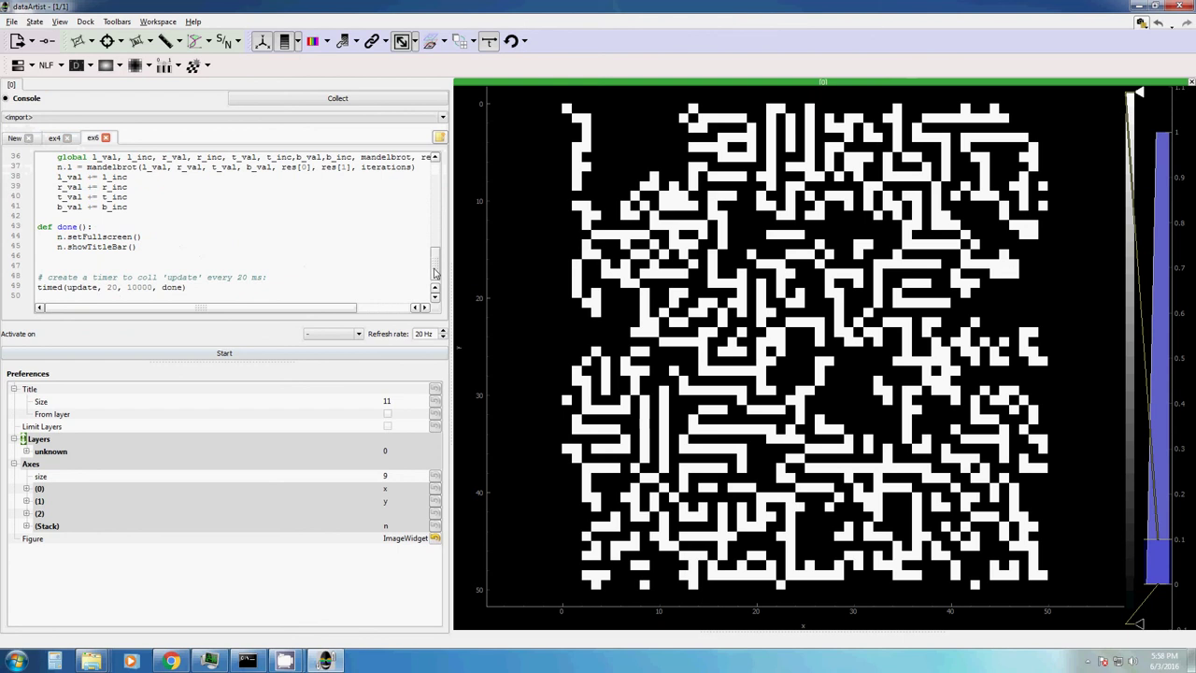
{"action": "left_click_drag", "start_coordinate": [434, 272], "coordinate": [435, 169]}
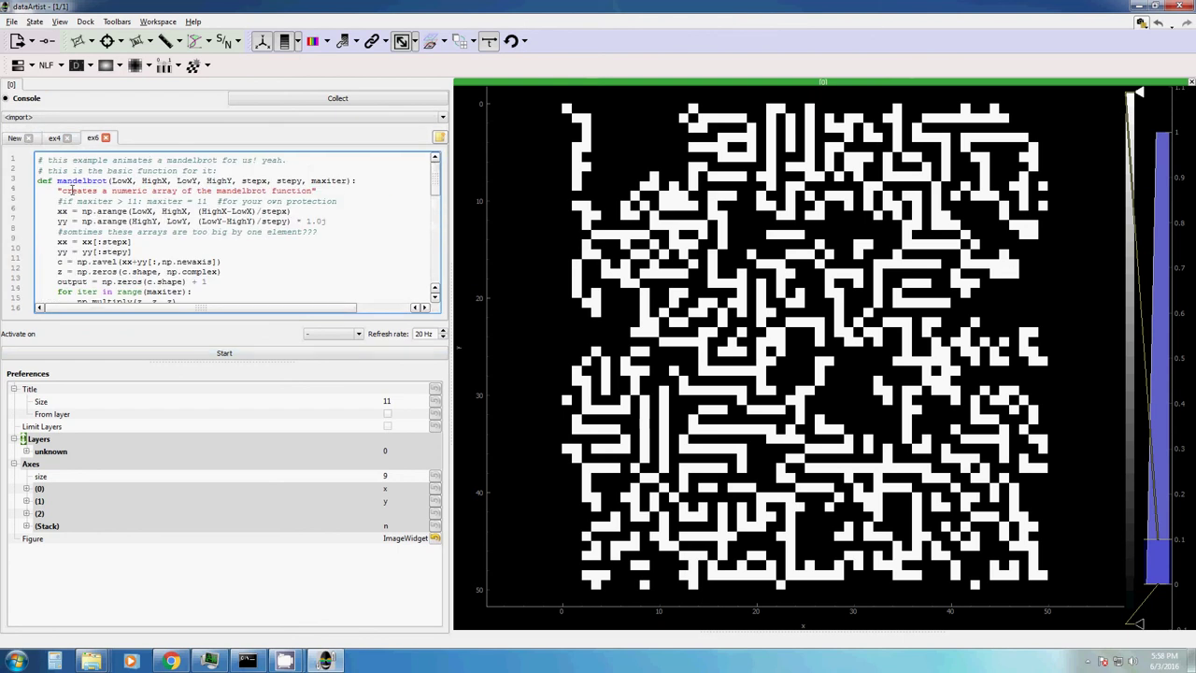
{"action": "scroll", "coordinate": [71, 190], "scroll_direction": "down", "scroll_amount": 6}
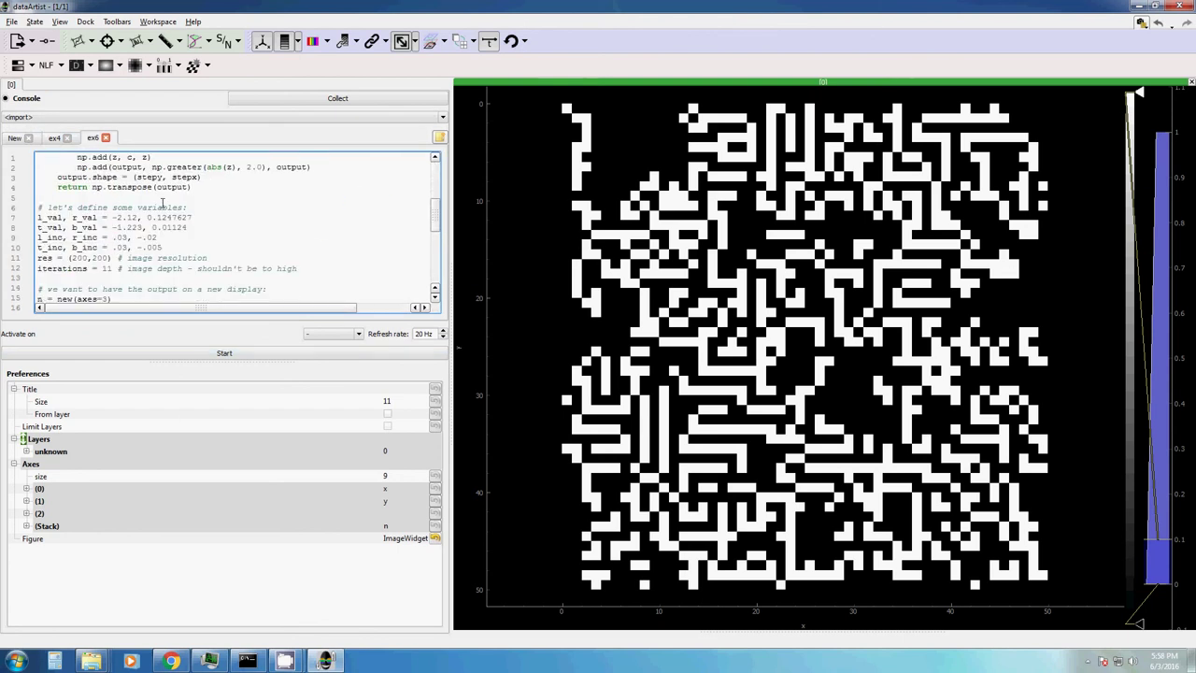
{"action": "scroll", "coordinate": [127, 220], "scroll_direction": "down", "scroll_amount": 1}
{"action": "left_click_drag", "start_coordinate": [66, 188], "coordinate": [201, 214]}
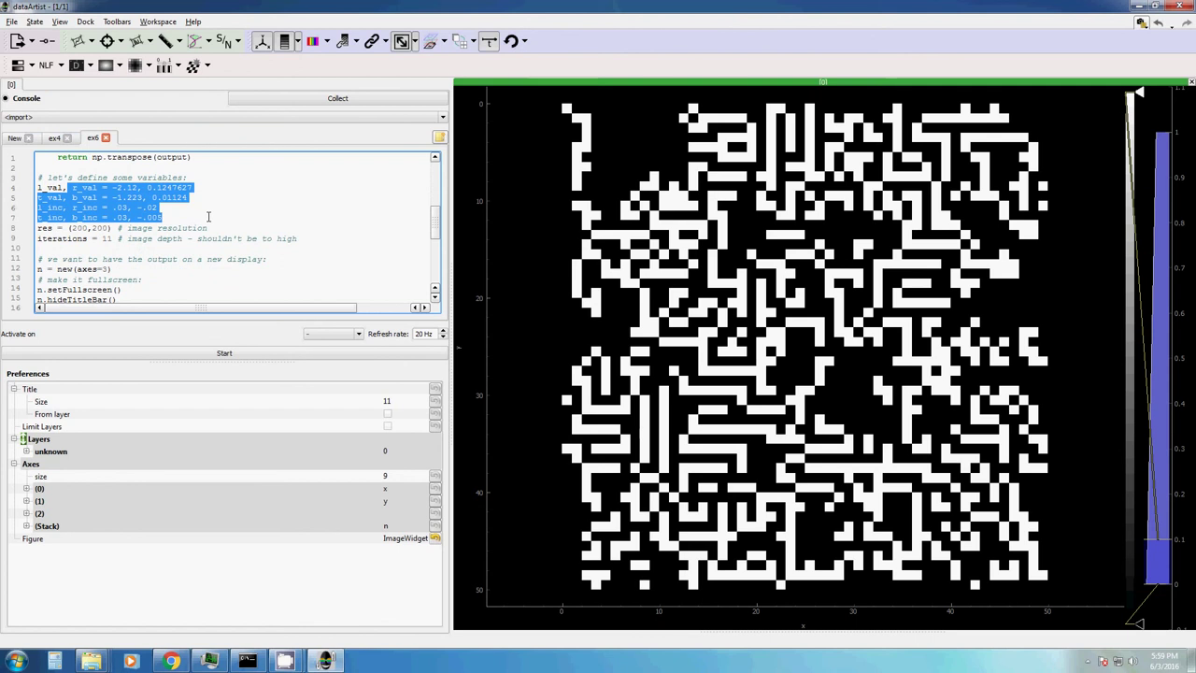
{"action": "left_click", "coordinate": [117, 238]}
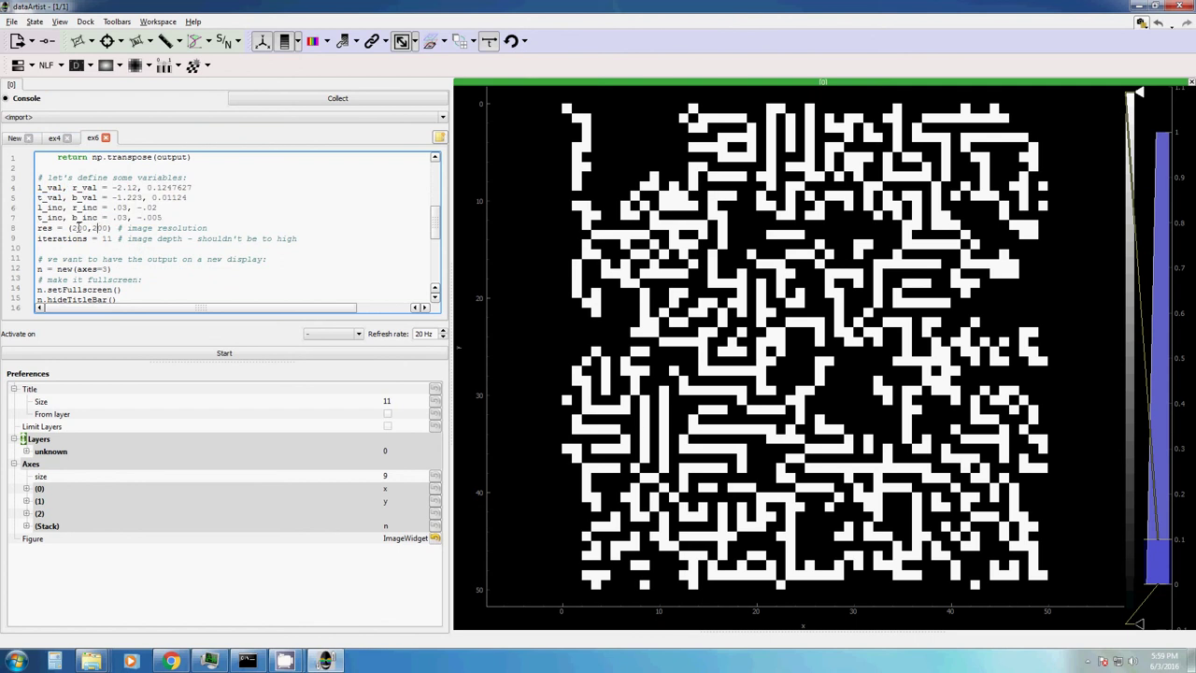
Step: Review the script's new(axes=3) display creation and setFullscreen lines
{"action": "scroll", "coordinate": [95, 246], "scroll_direction": "down", "scroll_amount": 4}
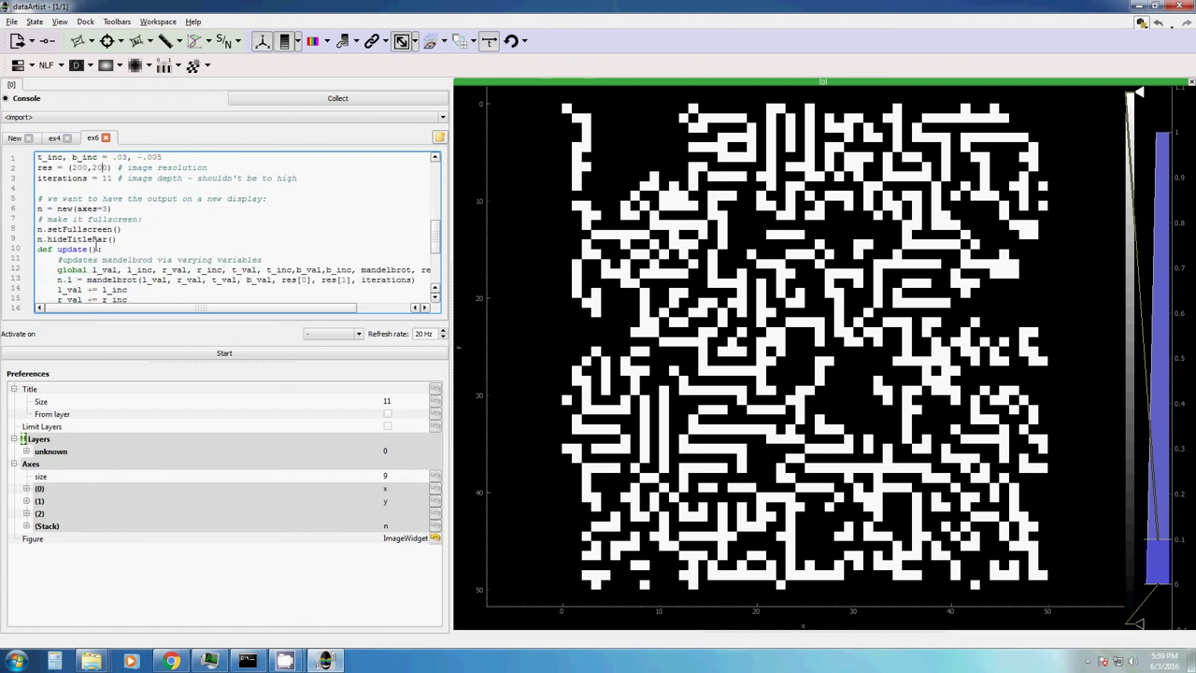
{"action": "scroll", "coordinate": [94, 247], "scroll_direction": "up", "scroll_amount": 2}
{"action": "left_click_drag", "start_coordinate": [38, 208], "coordinate": [133, 237]}
{"action": "left_click", "coordinate": [67, 208]}
{"action": "left_click_drag", "start_coordinate": [53, 208], "coordinate": [136, 215]}
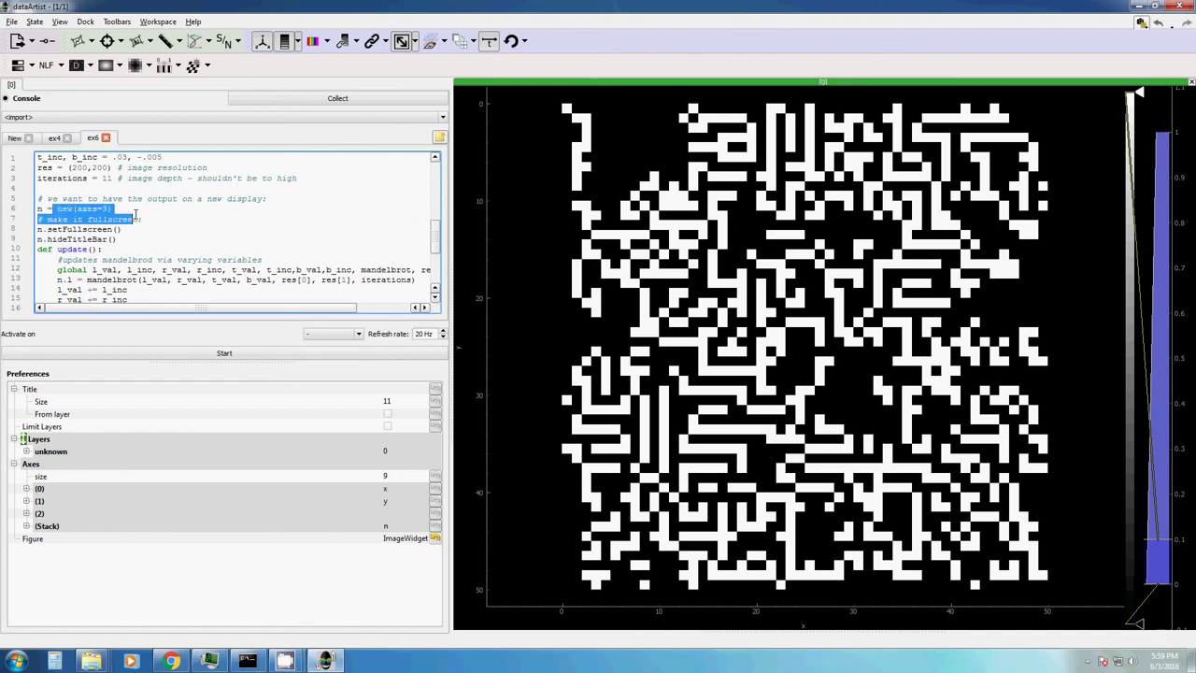
{"action": "left_click", "coordinate": [51, 226]}
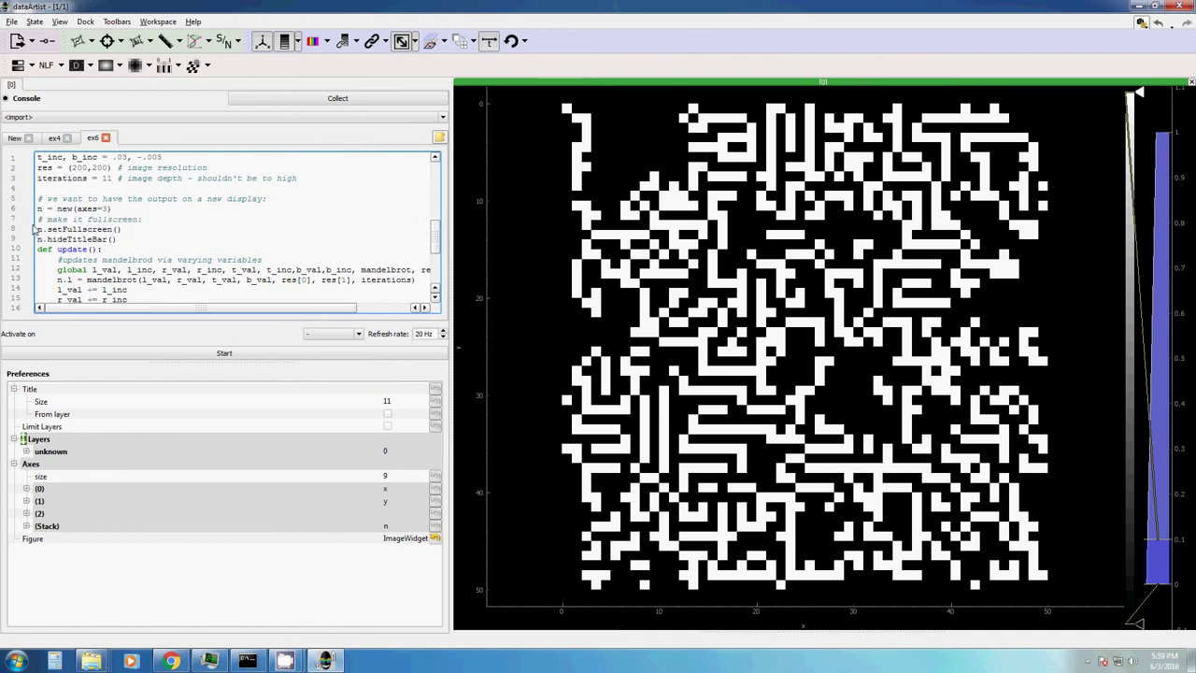
{"action": "left_click_drag", "start_coordinate": [43, 229], "coordinate": [21, 244]}
{"action": "scroll", "coordinate": [74, 239], "scroll_direction": "down", "scroll_amount": 4}
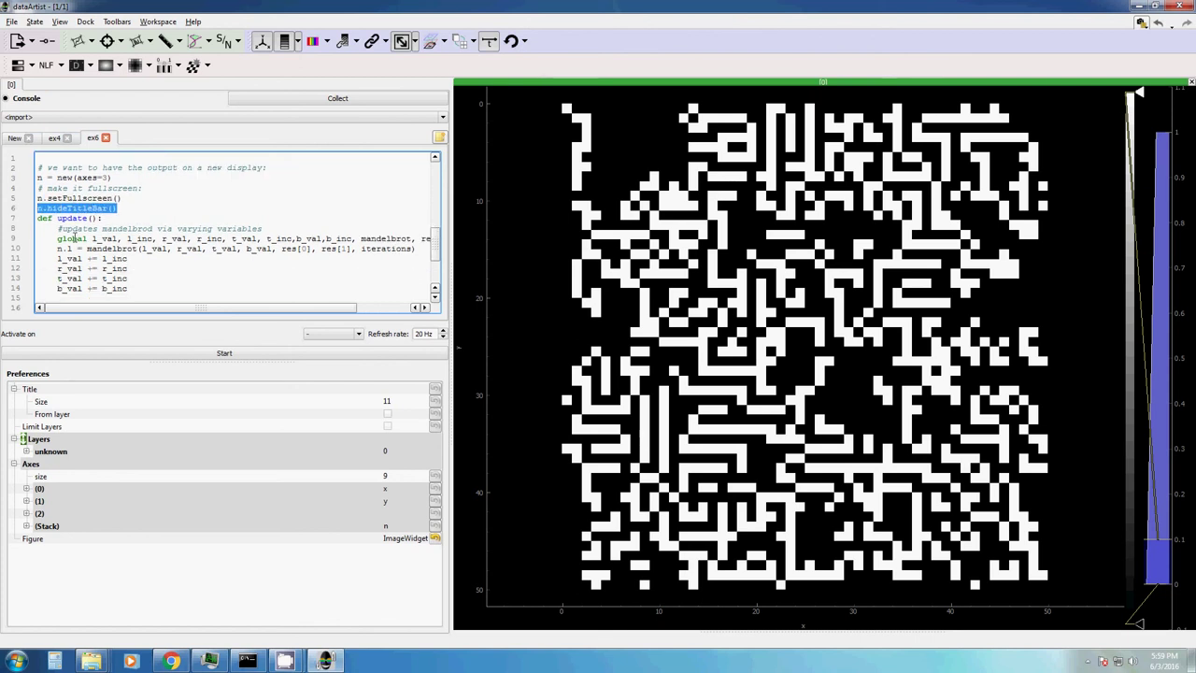
Step: Run the Mandelbrot animation, recolour it with a blue-magenta-yellow colormap, then leave full-screen
{"action": "left_click", "coordinate": [153, 354]}
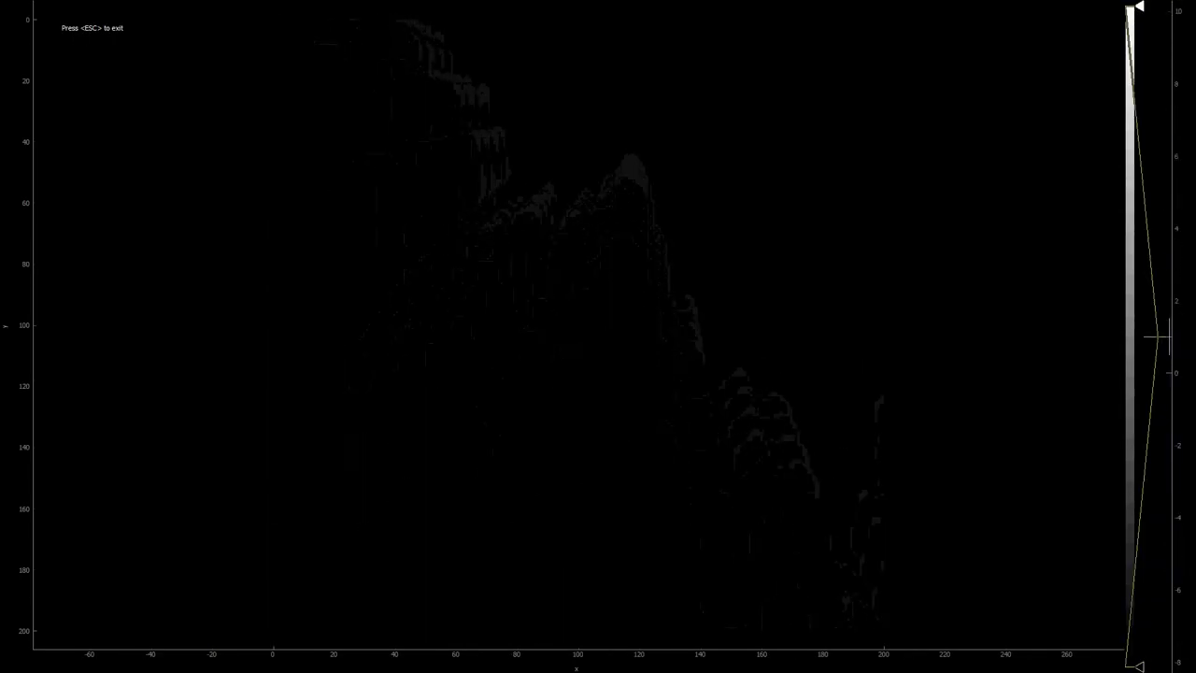
{"action": "right_click", "coordinate": [1131, 358]}
{"action": "left_click", "coordinate": [1133, 366]}
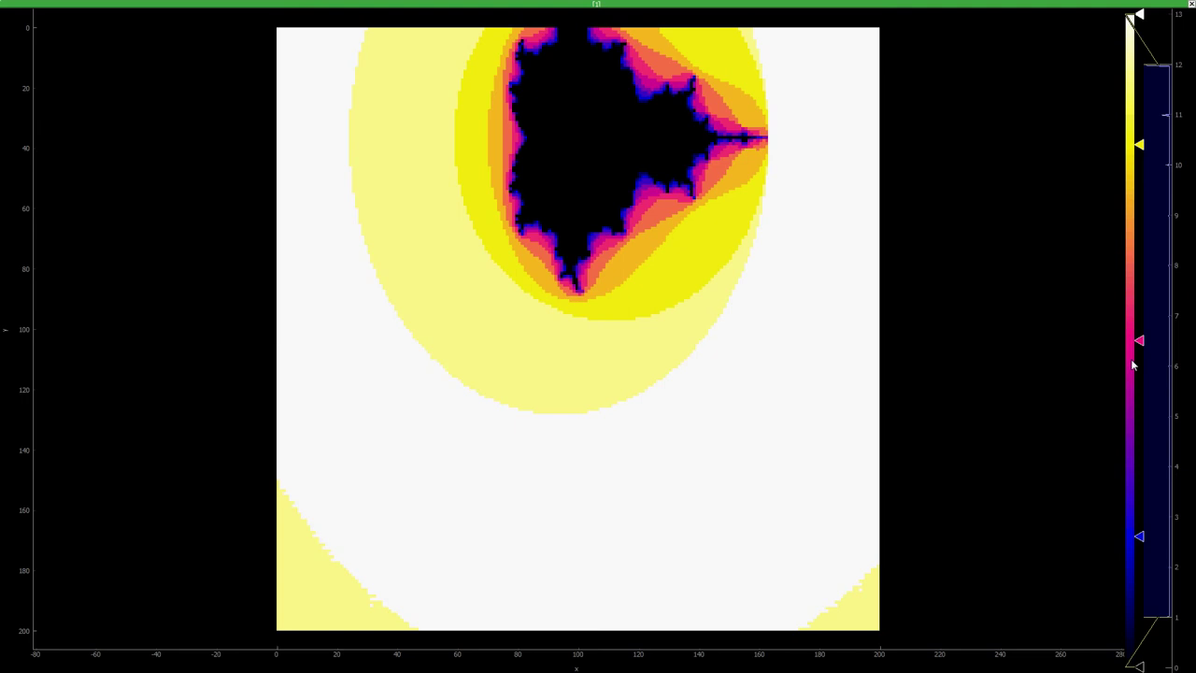
{"action": "key", "text": "Escape"}
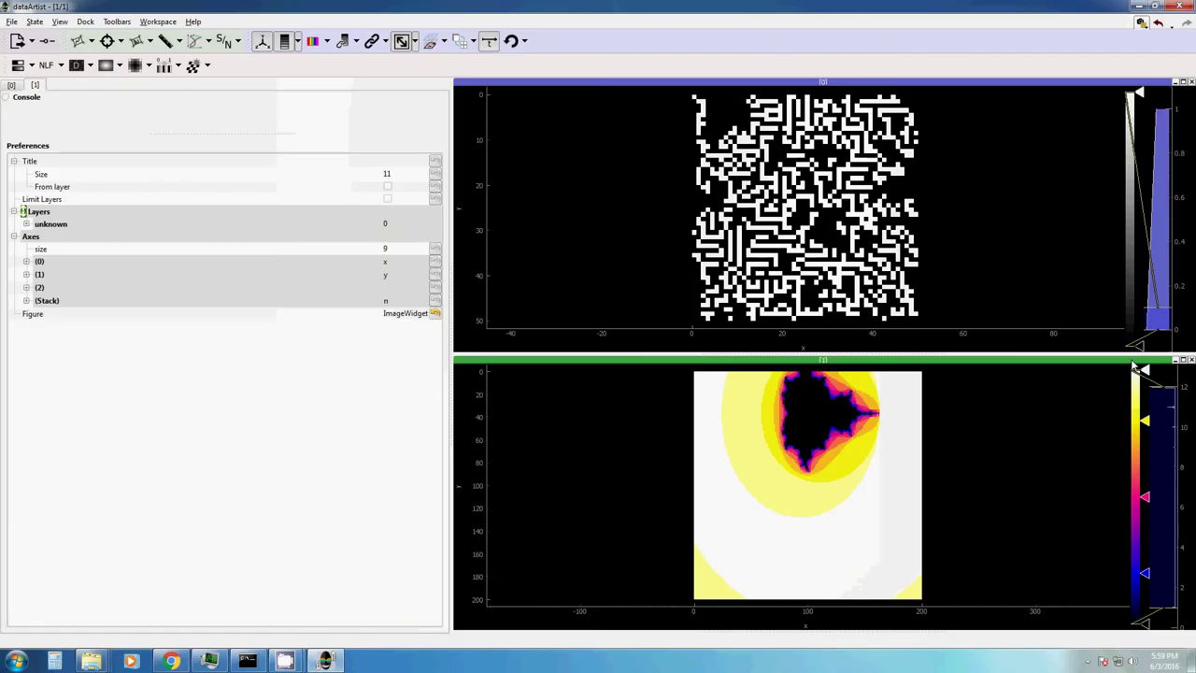
Step: Close Mandelbrot display [1] and scroll the script editor back to the top
{"action": "left_click", "coordinate": [1191, 361]}
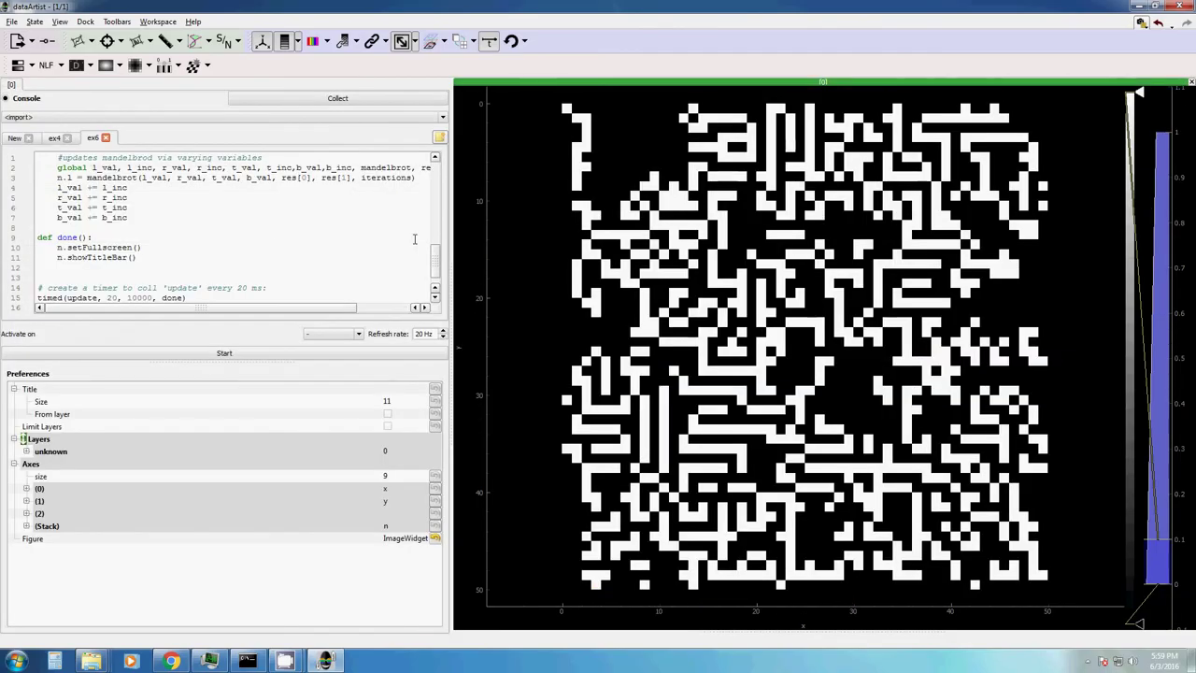
{"action": "left_click_drag", "start_coordinate": [437, 264], "coordinate": [431, 168]}
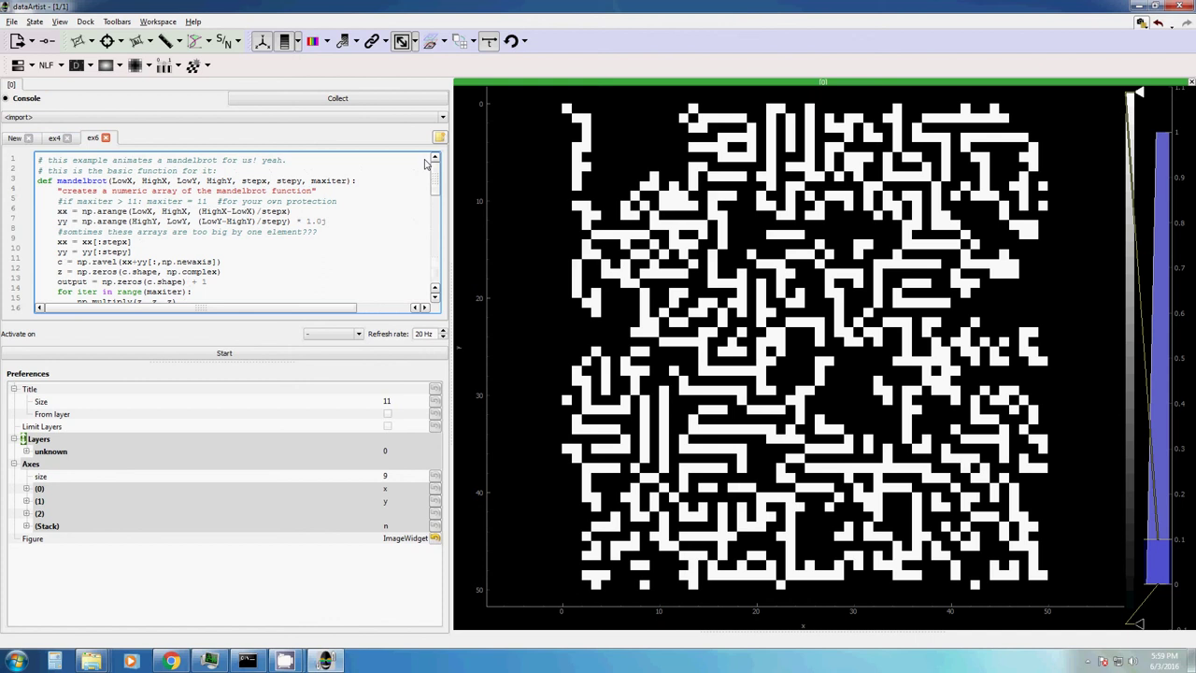